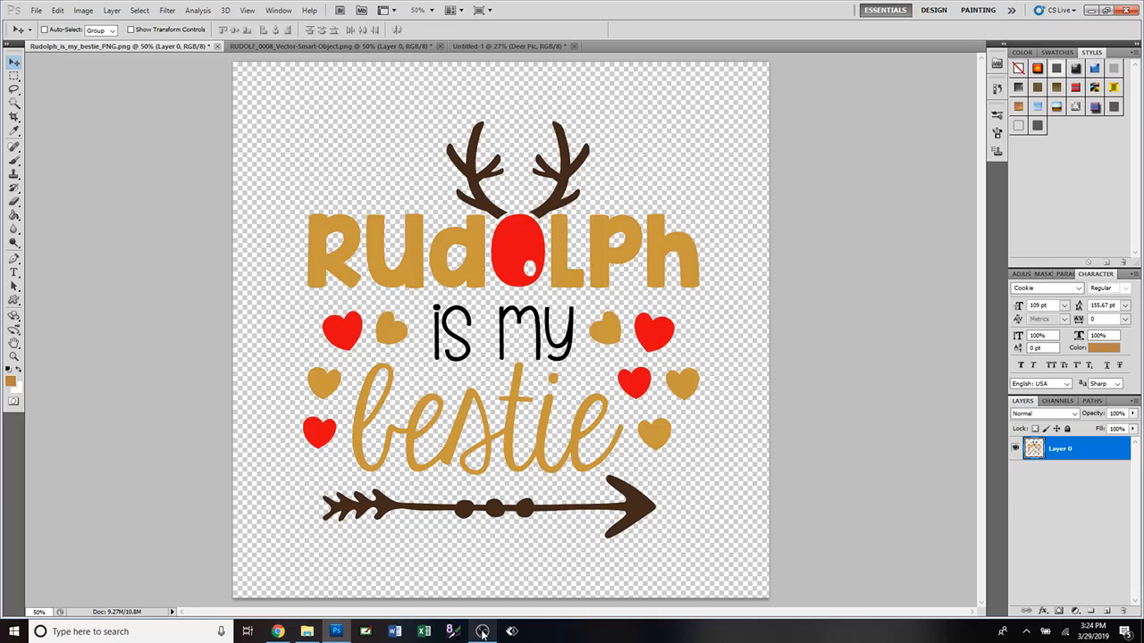
Compare the Rudolph lettering artwork and the sitting reindeer picture with the combined design in Untitled-1.
{"action": "left_click", "coordinate": [257, 49]}
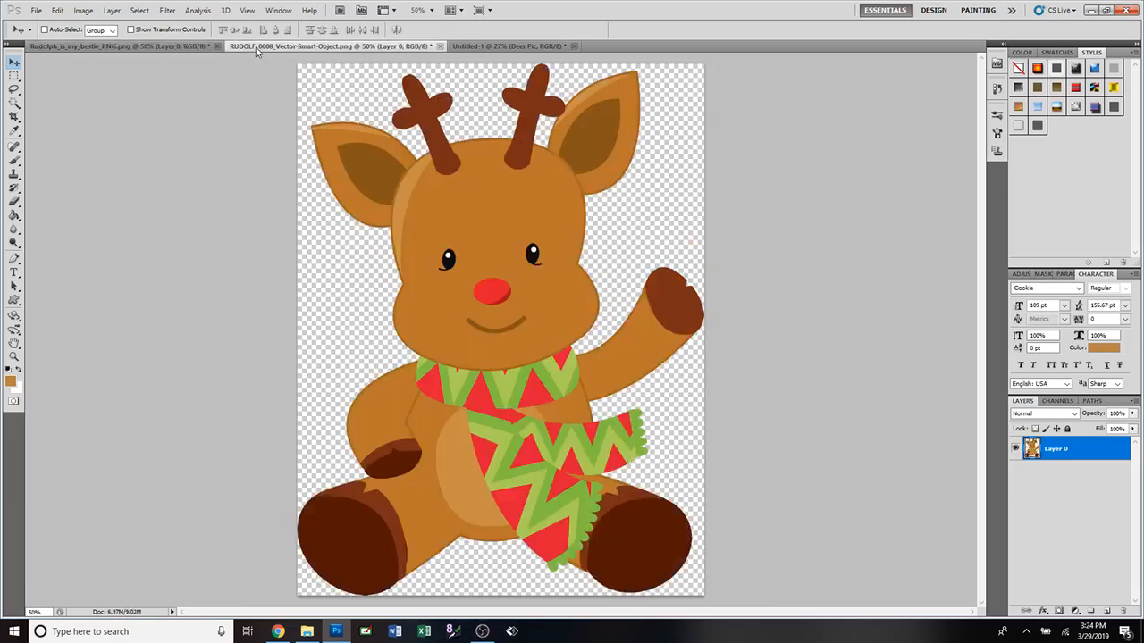
{"action": "left_click", "coordinate": [177, 47]}
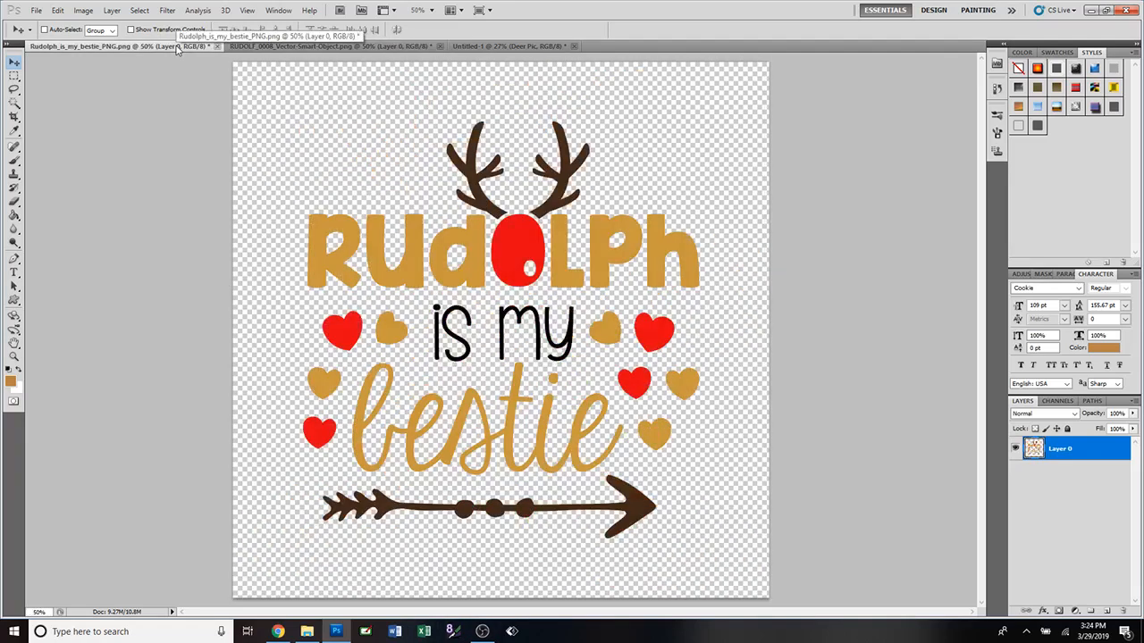
{"action": "left_click", "coordinate": [261, 49]}
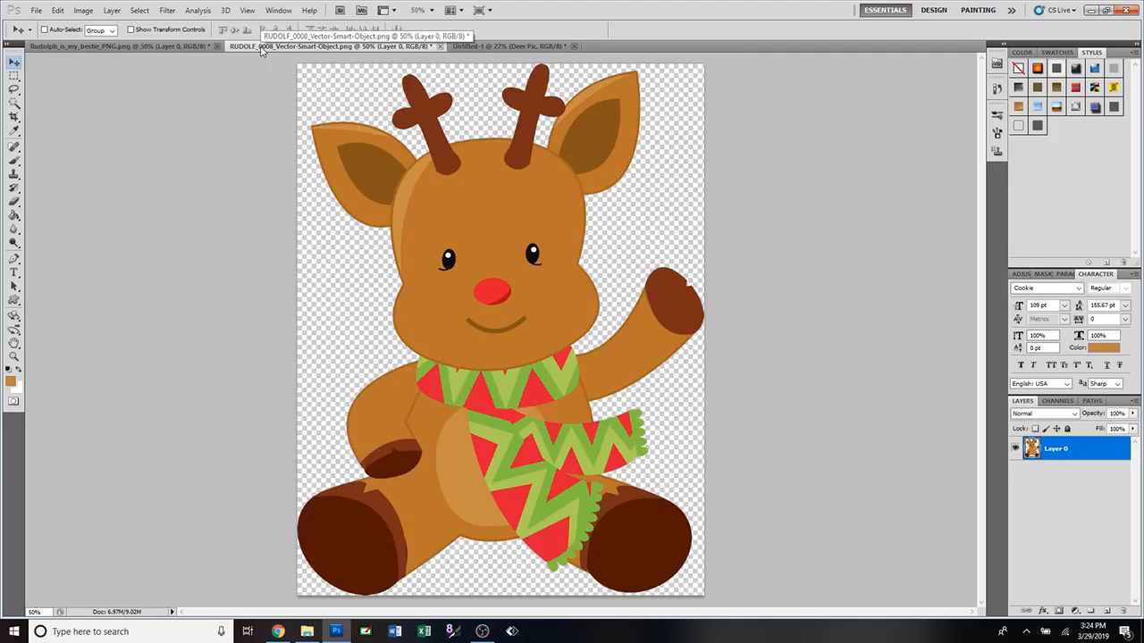
{"action": "left_click", "coordinate": [490, 49]}
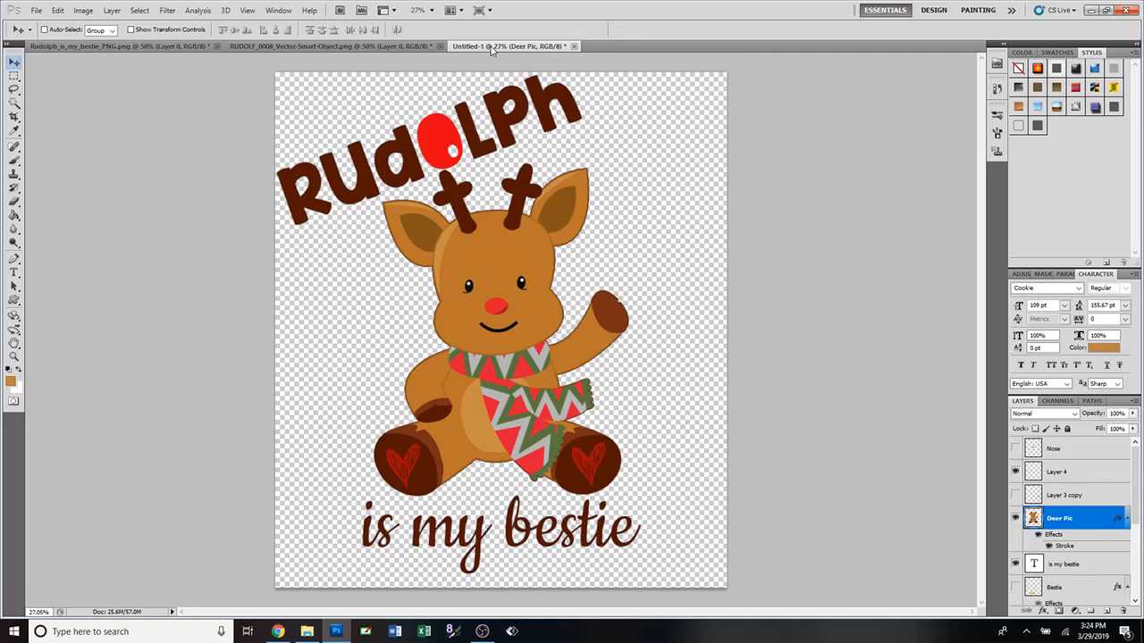
{"action": "left_click", "coordinate": [340, 47]}
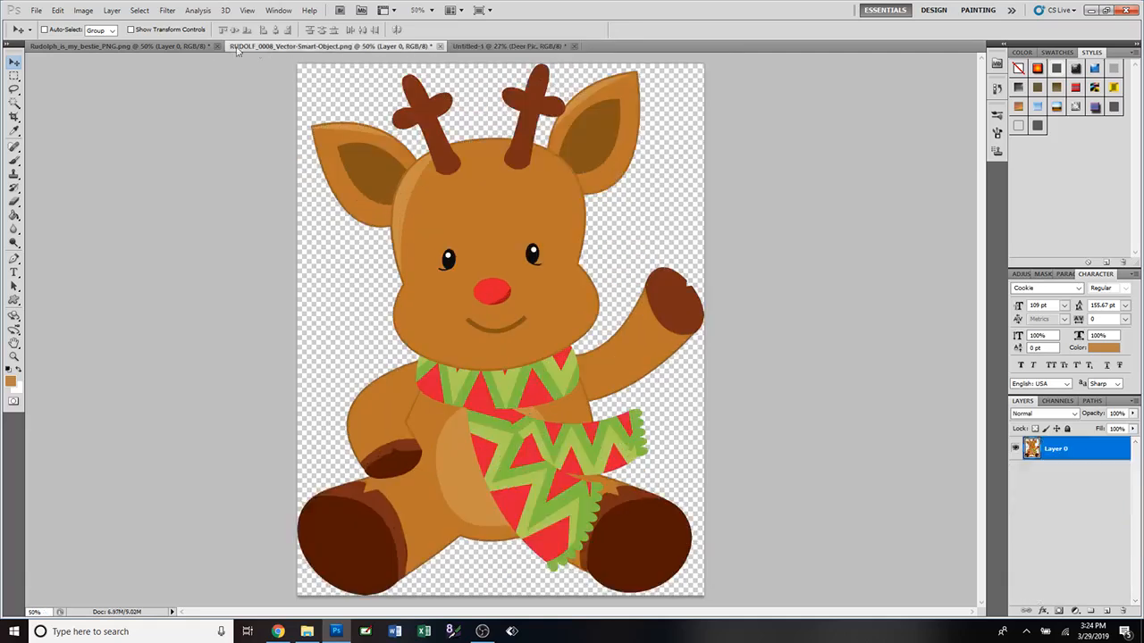
{"action": "left_click", "coordinate": [185, 49]}
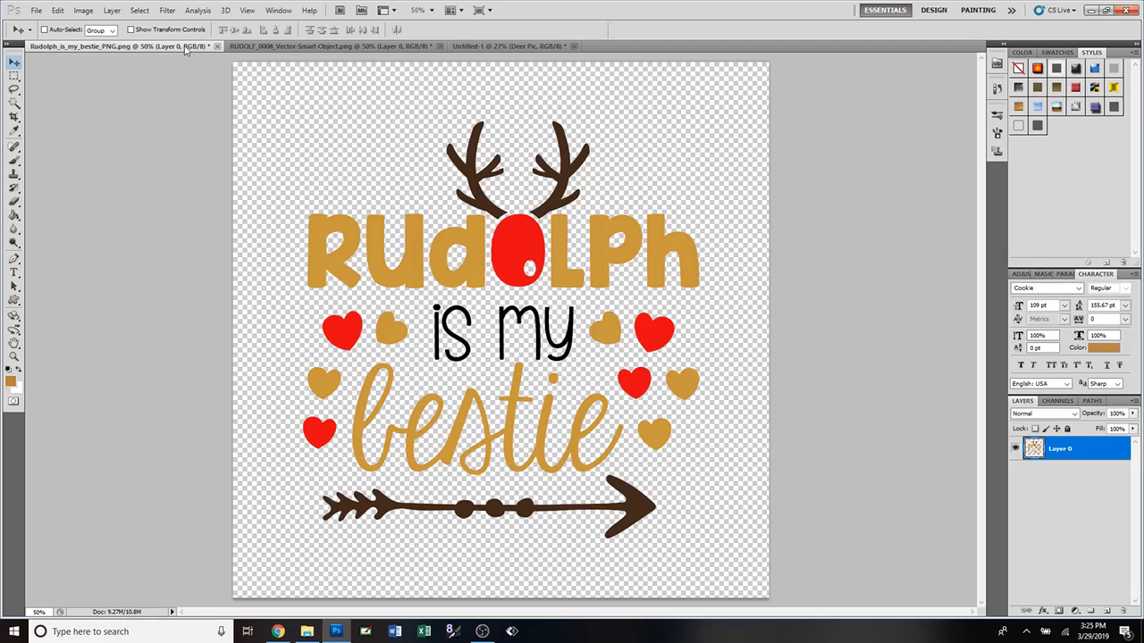
{"action": "left_click", "coordinate": [279, 46]}
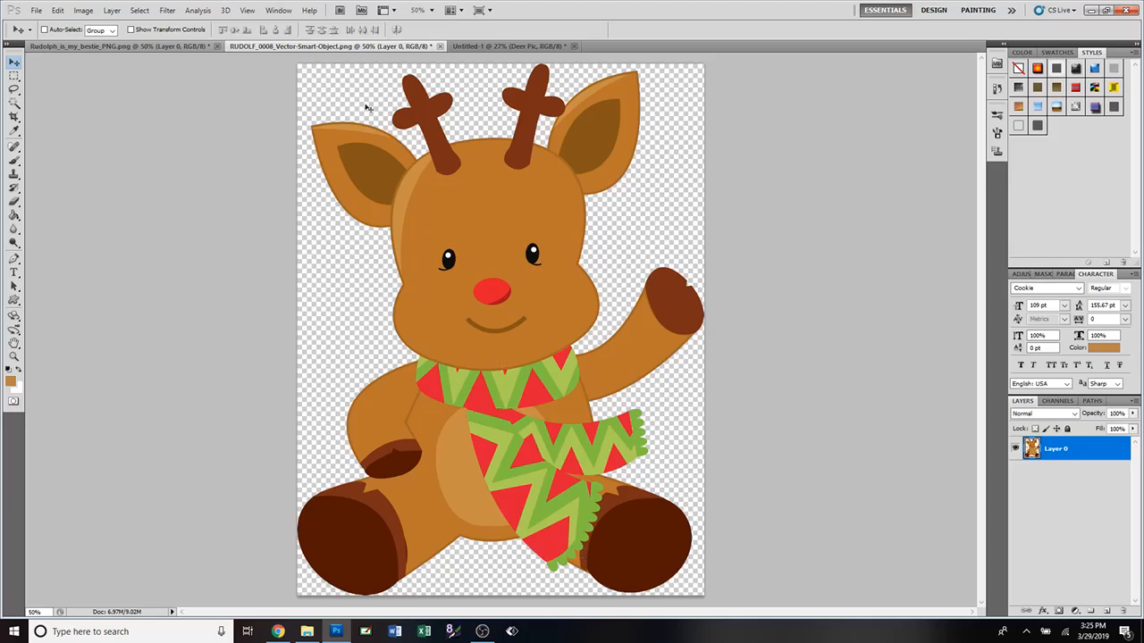
{"action": "left_click", "coordinate": [163, 46]}
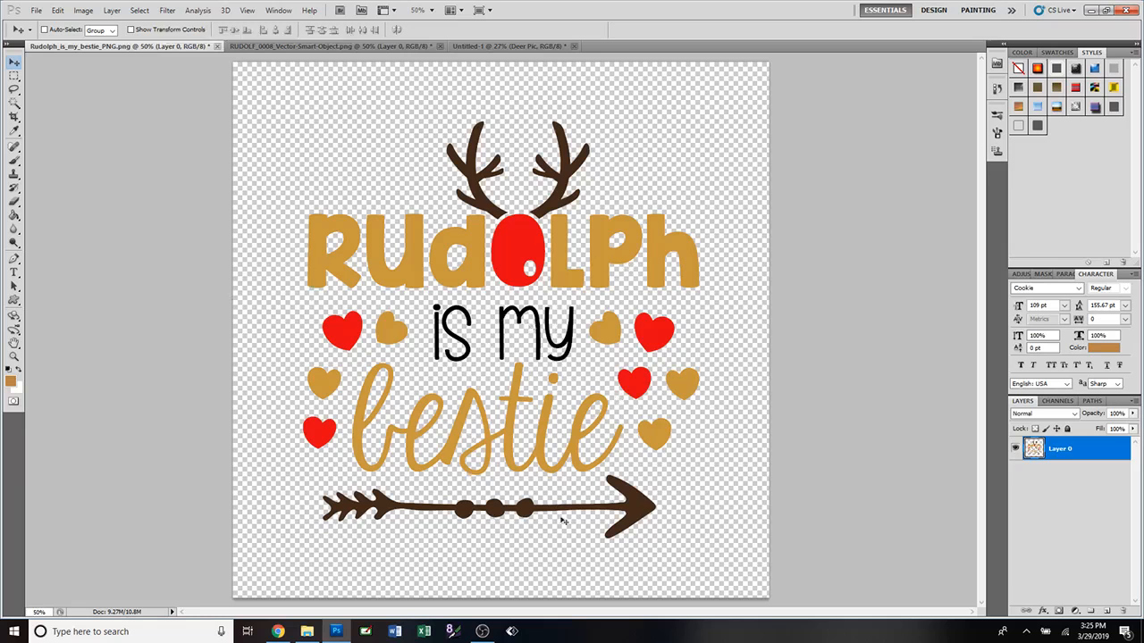
{"action": "left_click", "coordinate": [371, 47]}
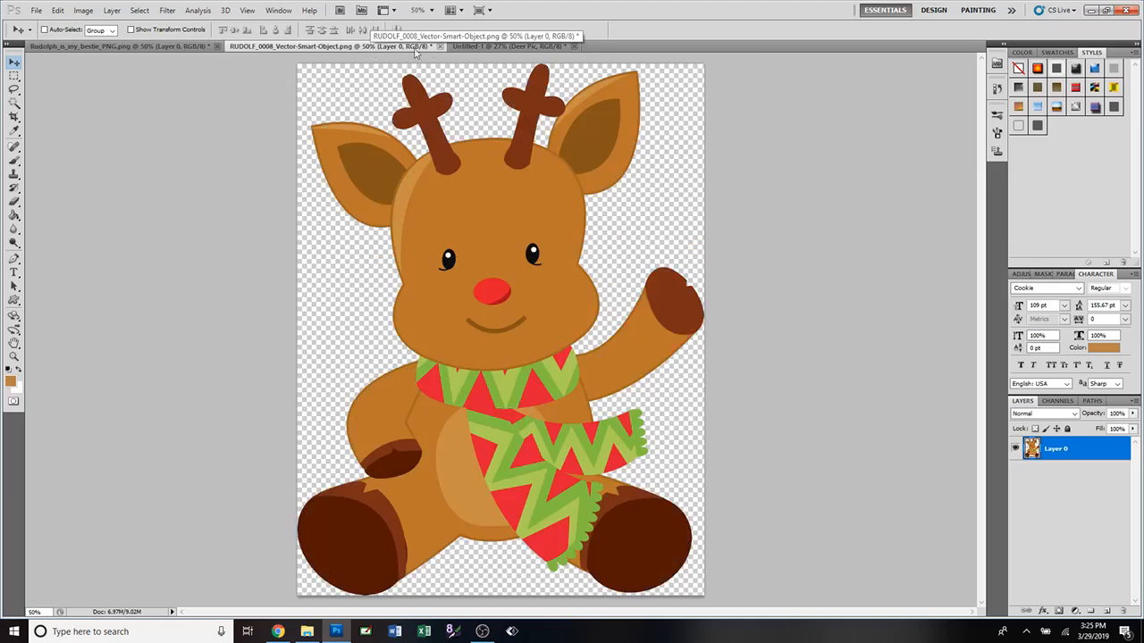
{"action": "left_click", "coordinate": [489, 48]}
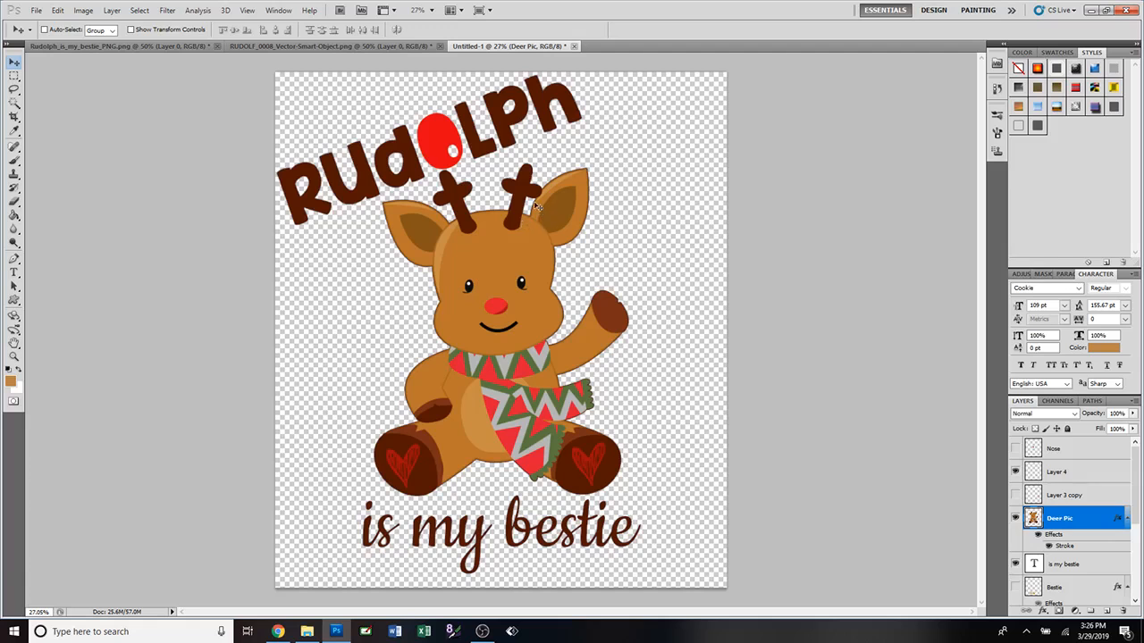
Create a new transparent 2800 × 3200 pixel RGB document with a resolution of 300 pixels/inch.
{"action": "left_click", "coordinate": [40, 11]}
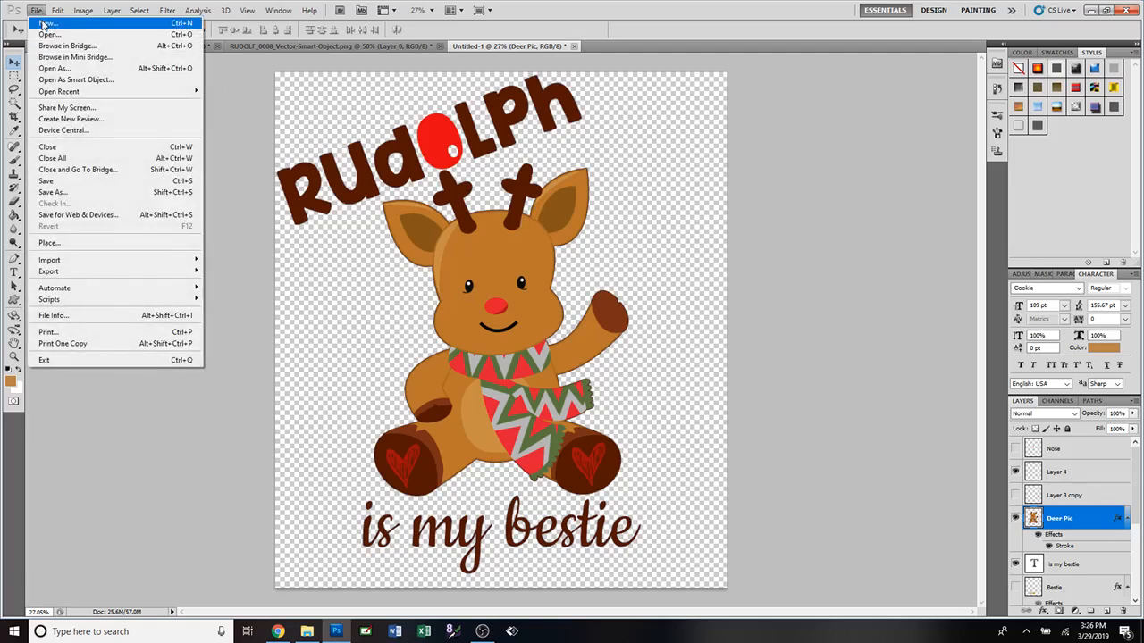
{"action": "left_click", "coordinate": [45, 23]}
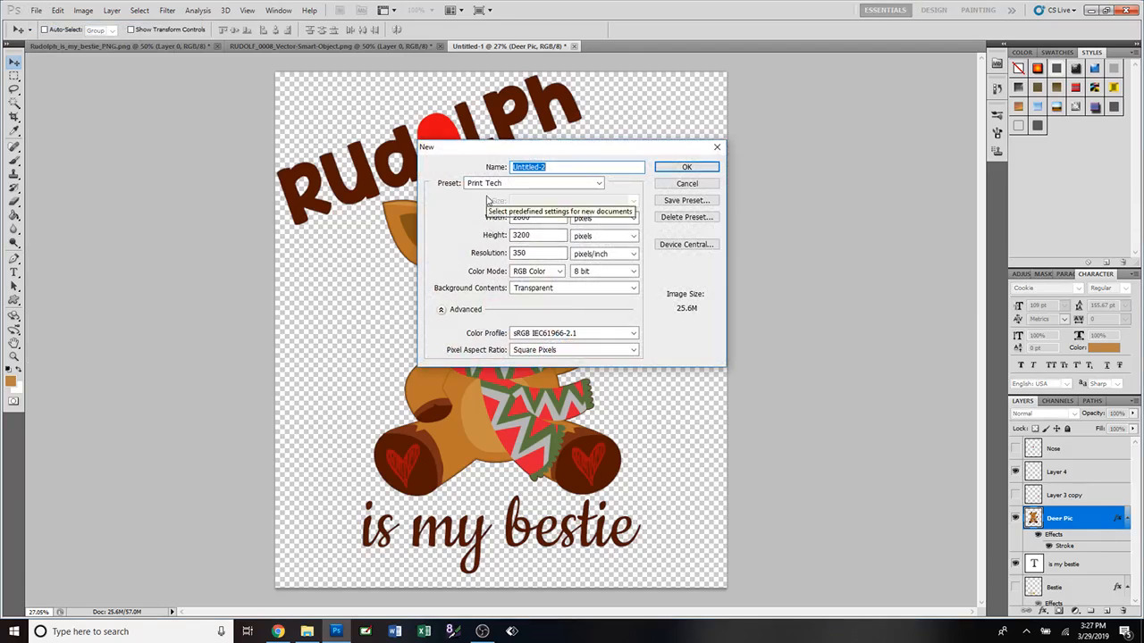
{"action": "left_click", "coordinate": [502, 256]}
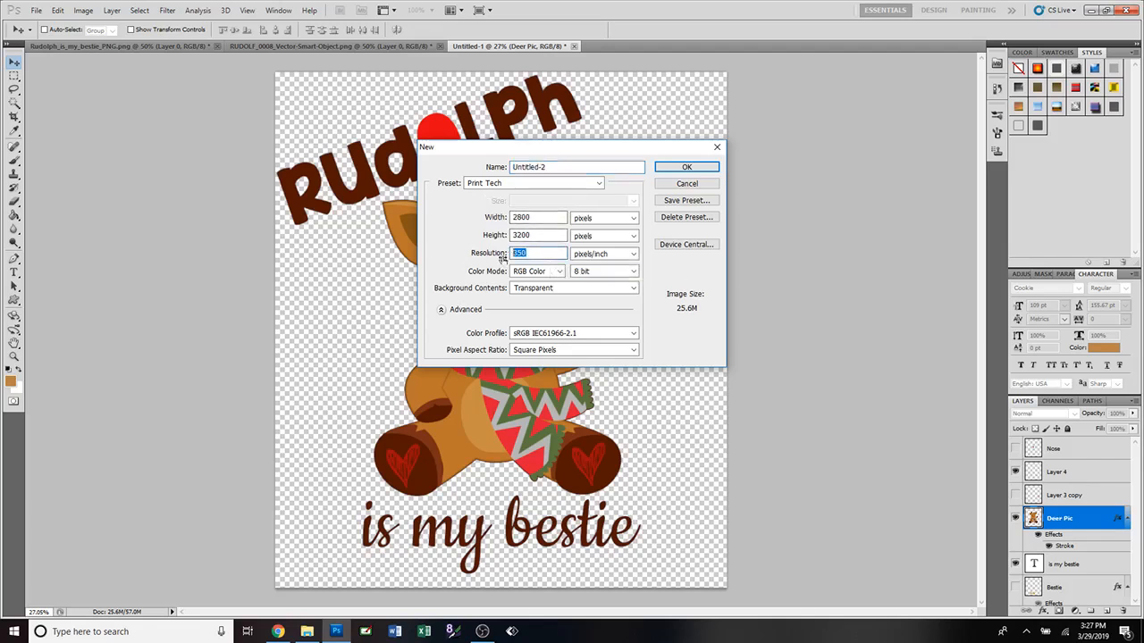
{"action": "type", "text": "300"}
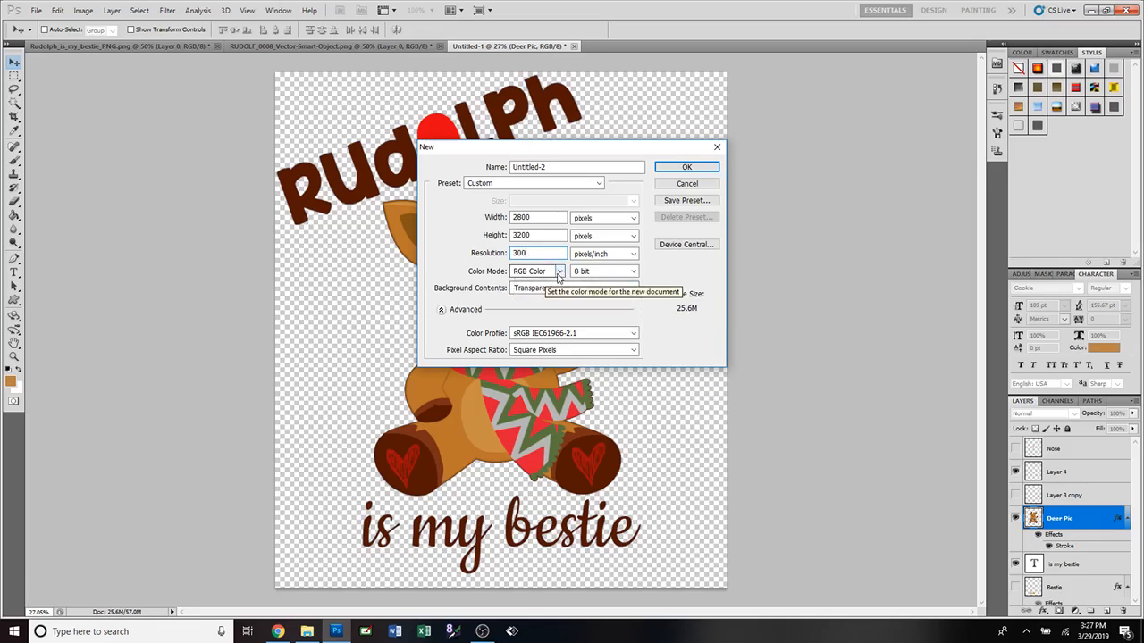
{"action": "left_click", "coordinate": [680, 168]}
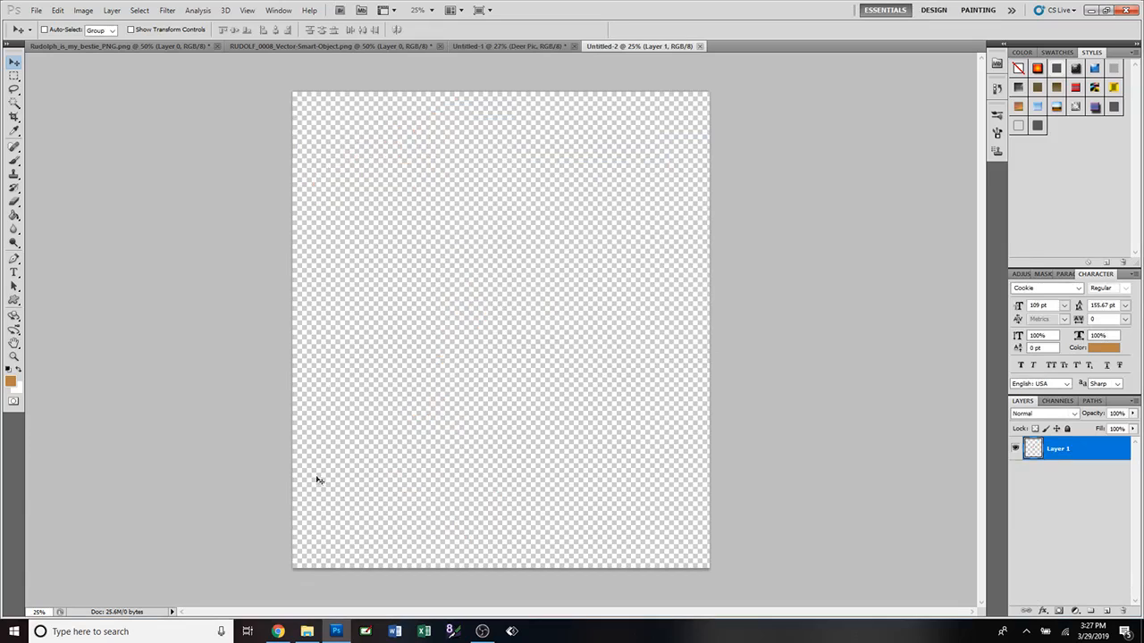
Duplicate Layer 0 in Rudolph_is_my_bestie_PNG.png and hide the original layer.
{"action": "left_click", "coordinate": [114, 49]}
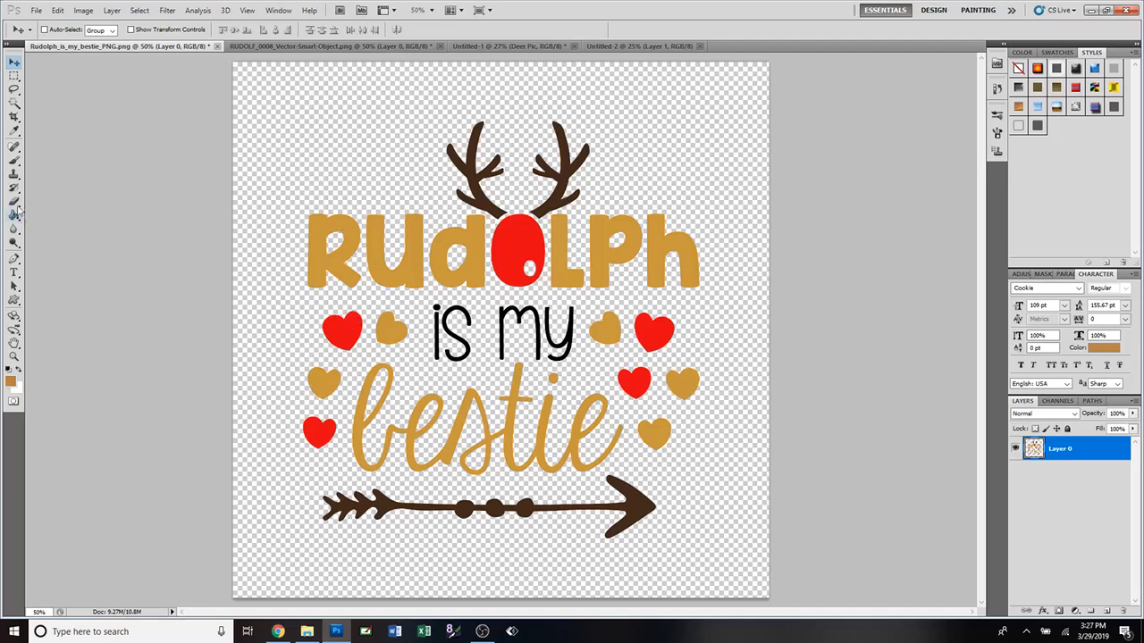
{"action": "left_click", "coordinate": [14, 118]}
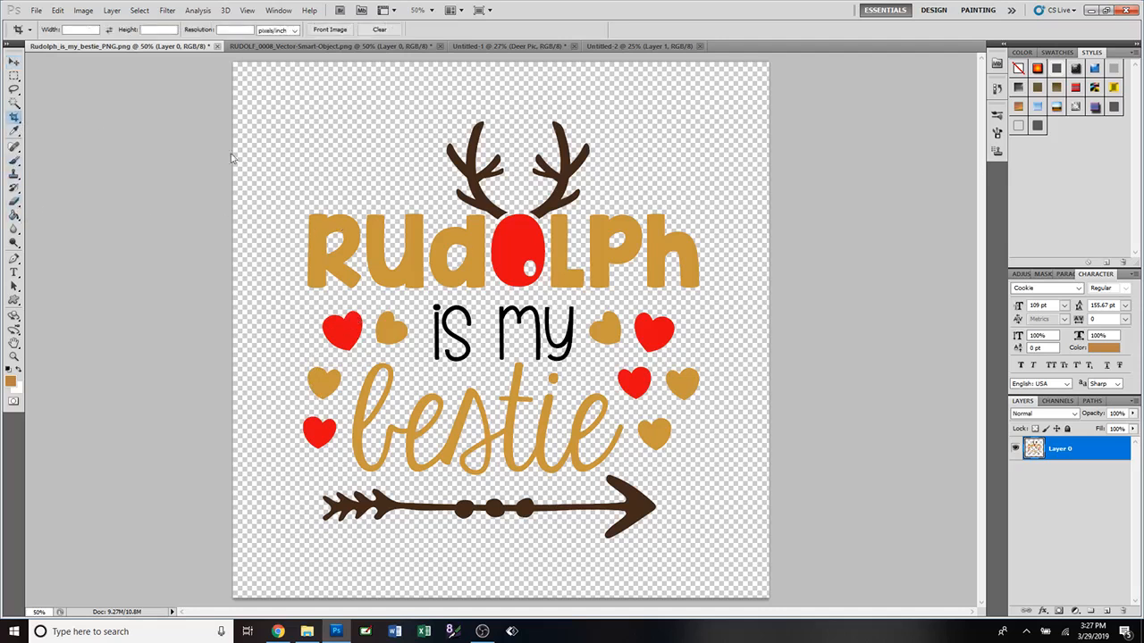
{"action": "left_click", "coordinate": [14, 63]}
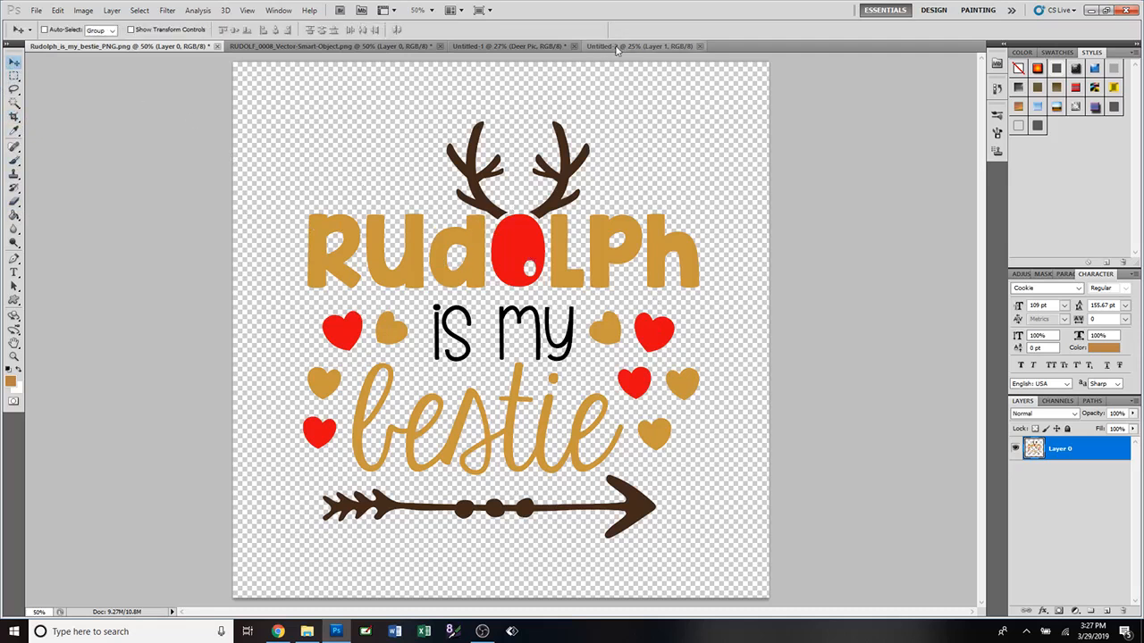
{"action": "right_click", "coordinate": [1082, 451]}
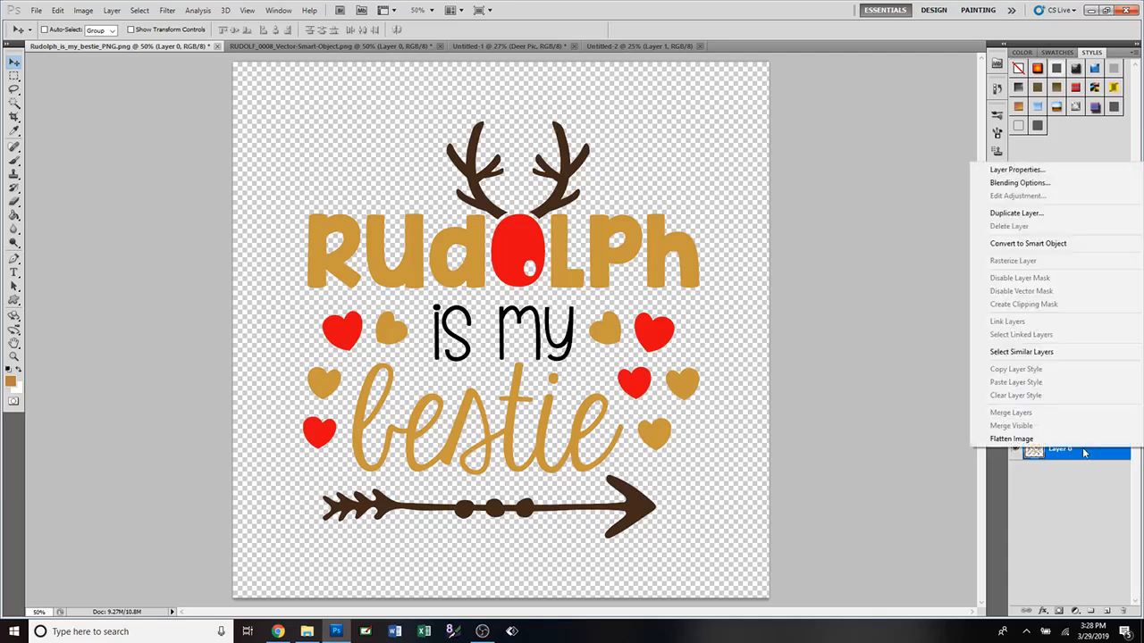
{"action": "left_click", "coordinate": [1001, 216]}
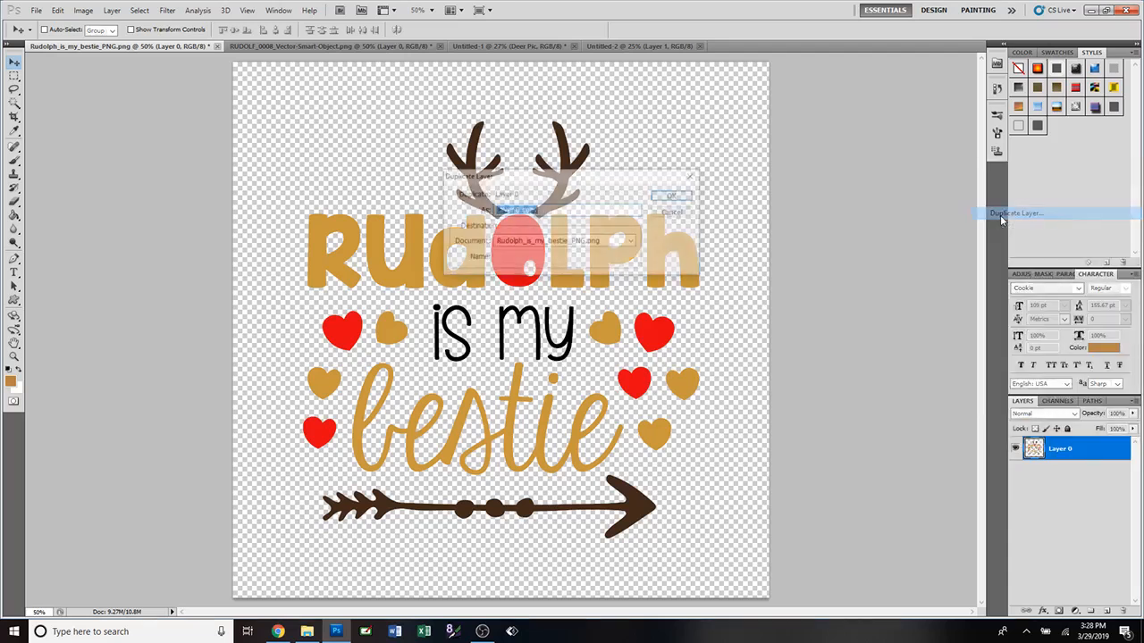
{"action": "left_click", "coordinate": [675, 197]}
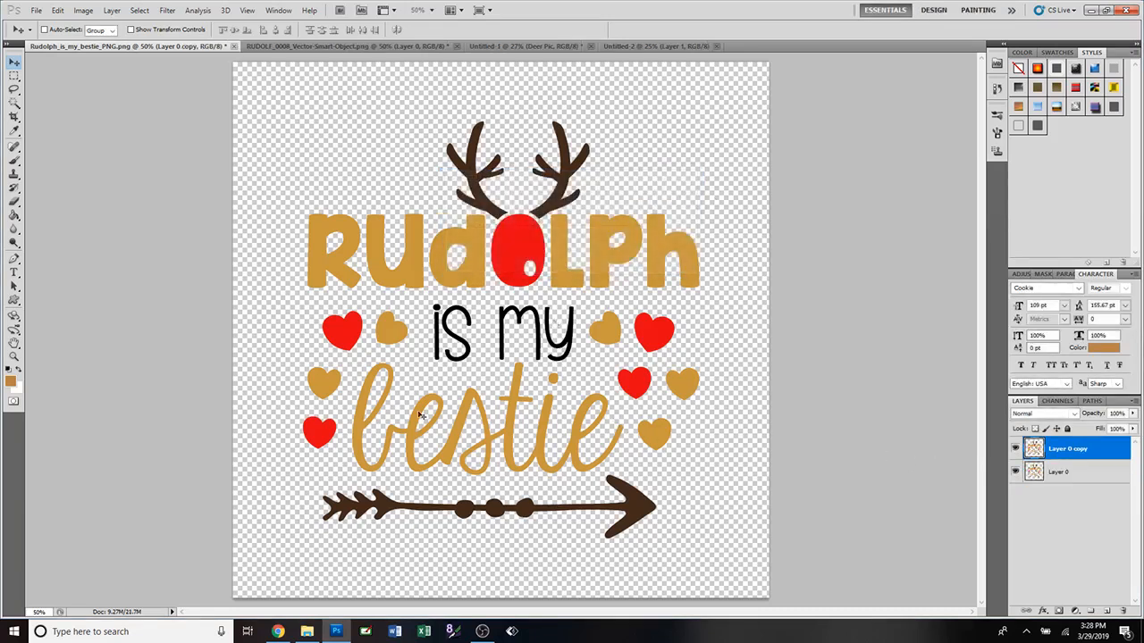
{"action": "left_click", "coordinate": [1015, 471]}
Crop the lettering artwork to the word RUDOLPH together with the antlers above it.
{"action": "left_click", "coordinate": [14, 118]}
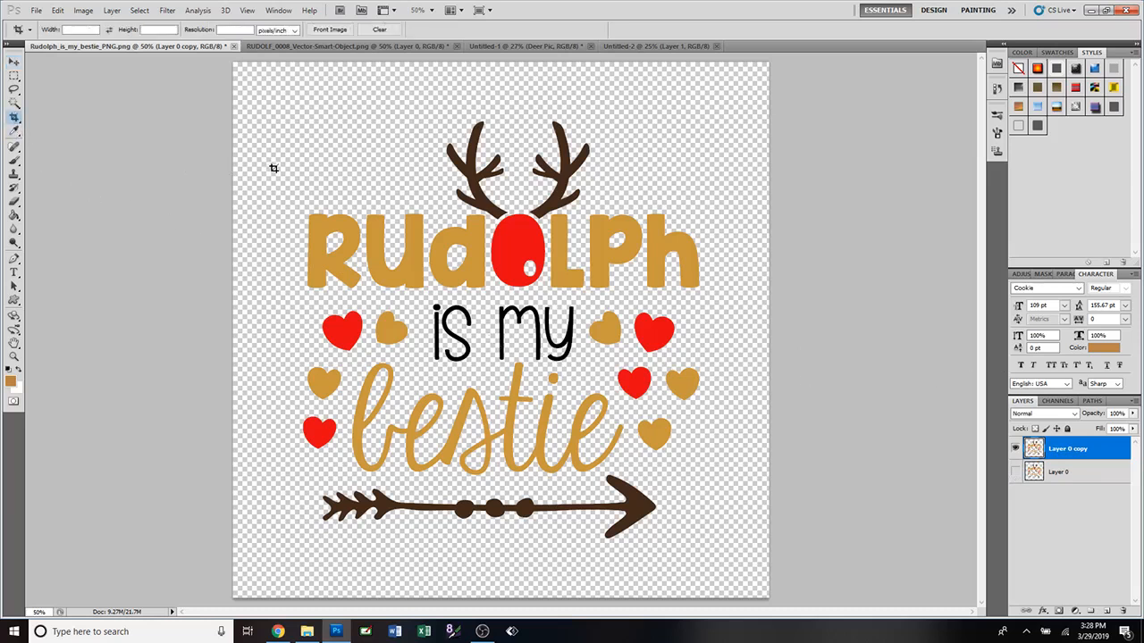
{"action": "left_click_drag", "start_coordinate": [286, 193], "coordinate": [725, 301]}
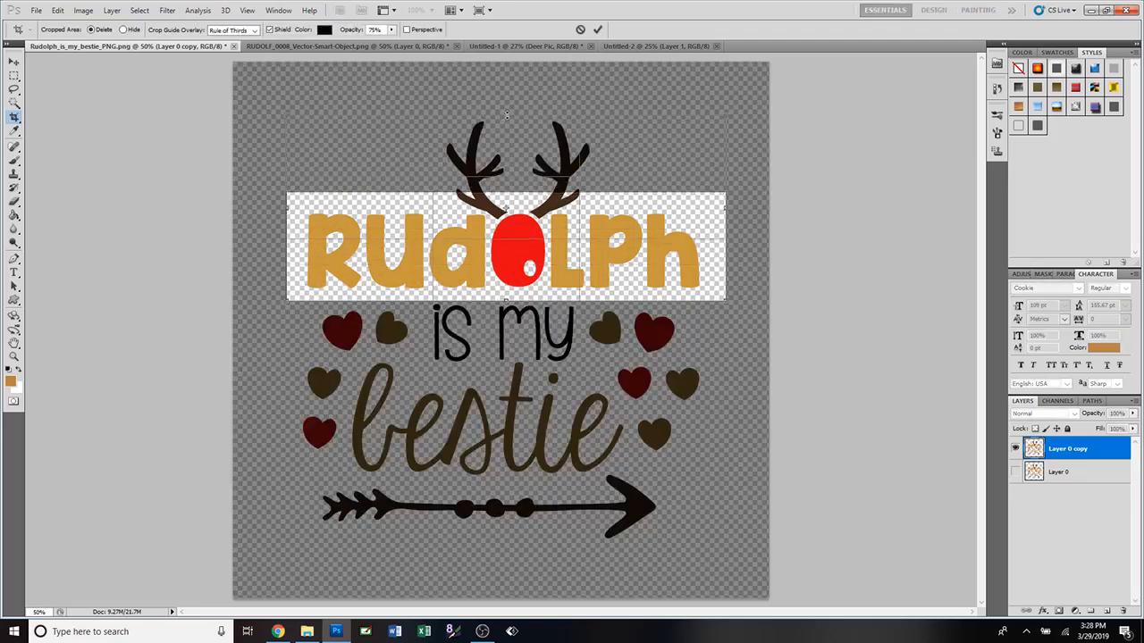
{"action": "left_click_drag", "start_coordinate": [507, 115], "coordinate": [507, 114]}
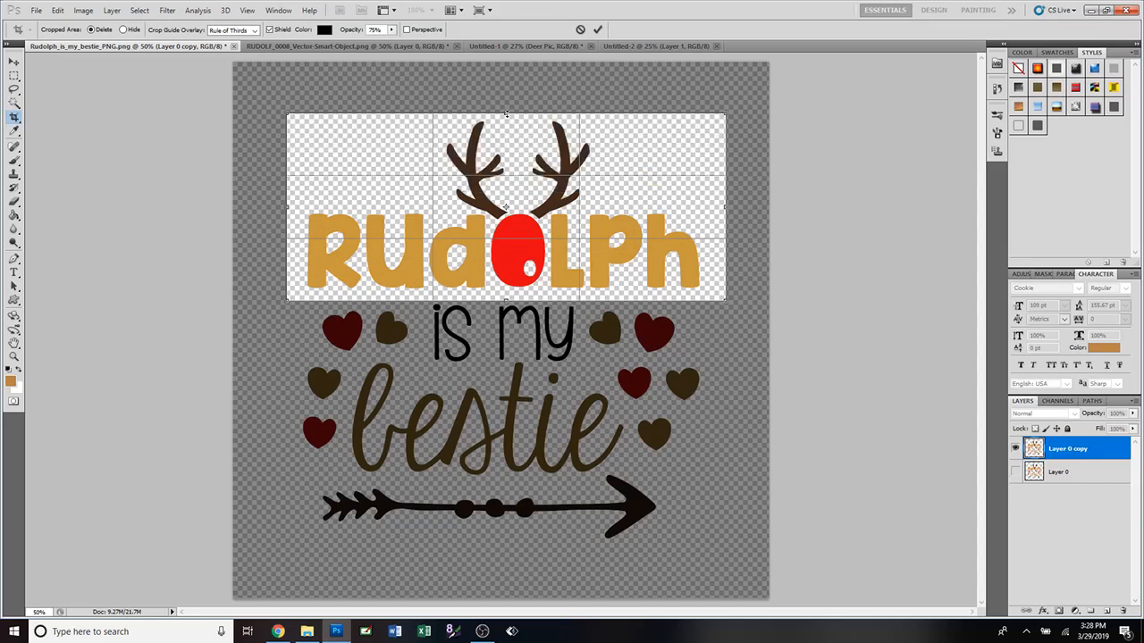
{"action": "left_click", "coordinate": [597, 29]}
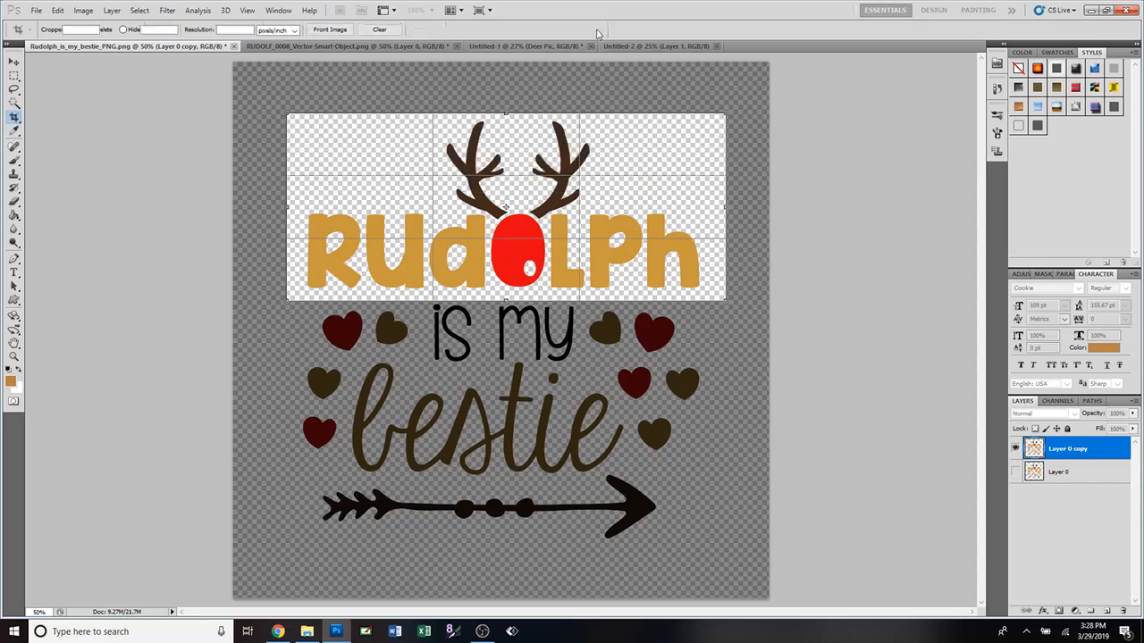
Copy the cropped RUDOLPH artwork into the upper part of the Untitled-2 canvas and rename its layer Rudolph Text.
{"action": "left_click", "coordinate": [13, 63]}
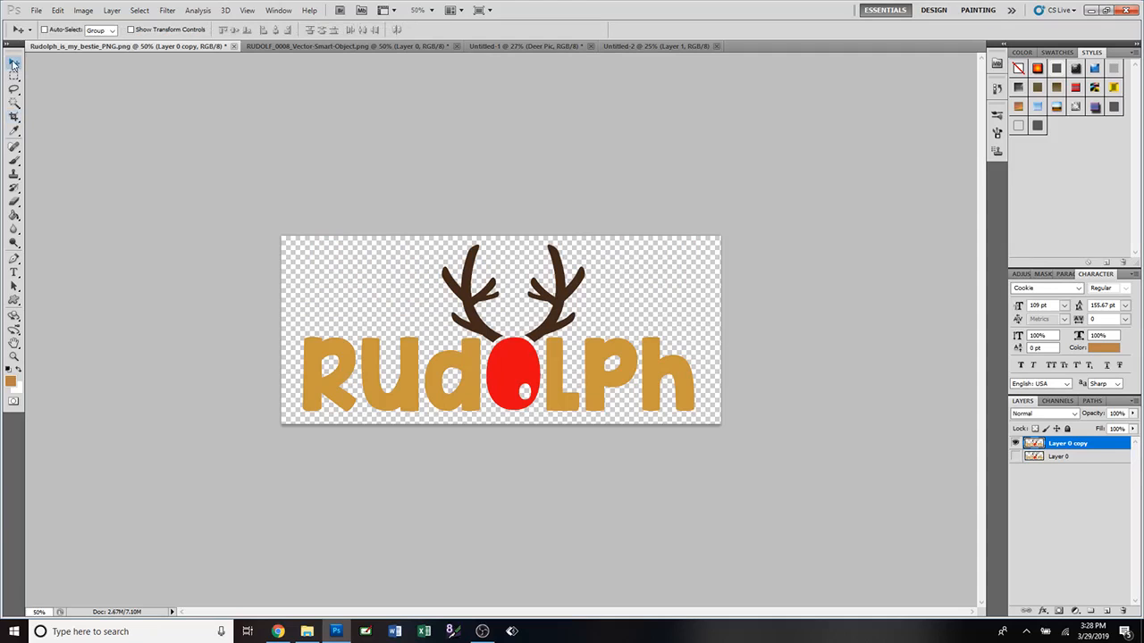
{"action": "left_click_drag", "start_coordinate": [529, 362], "coordinate": [487, 202]}
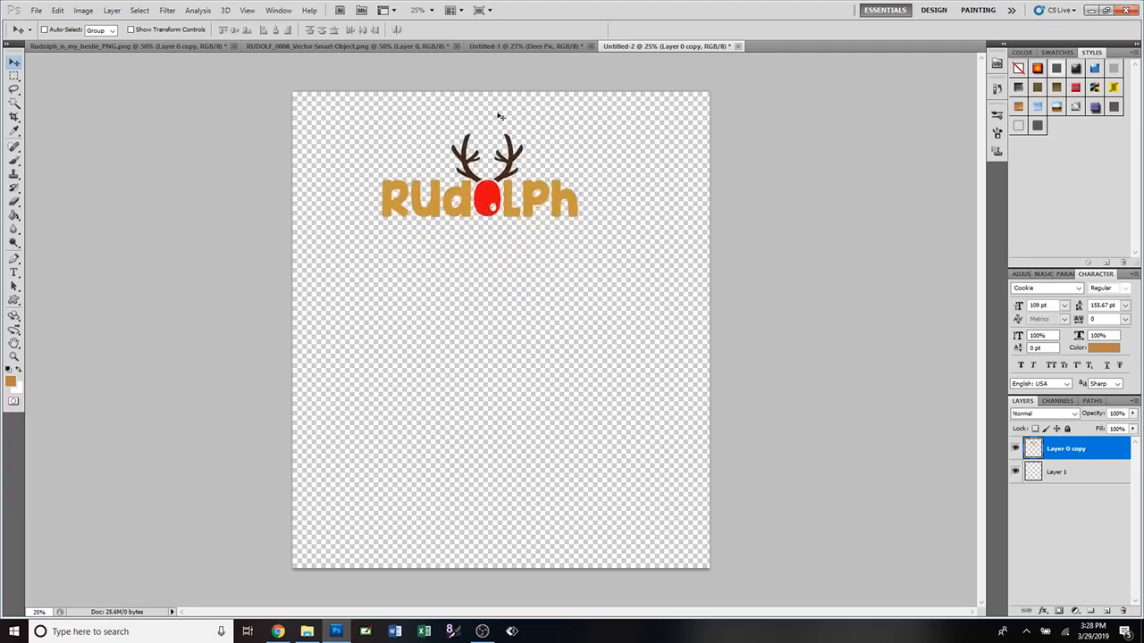
{"action": "left_click", "coordinate": [484, 46]}
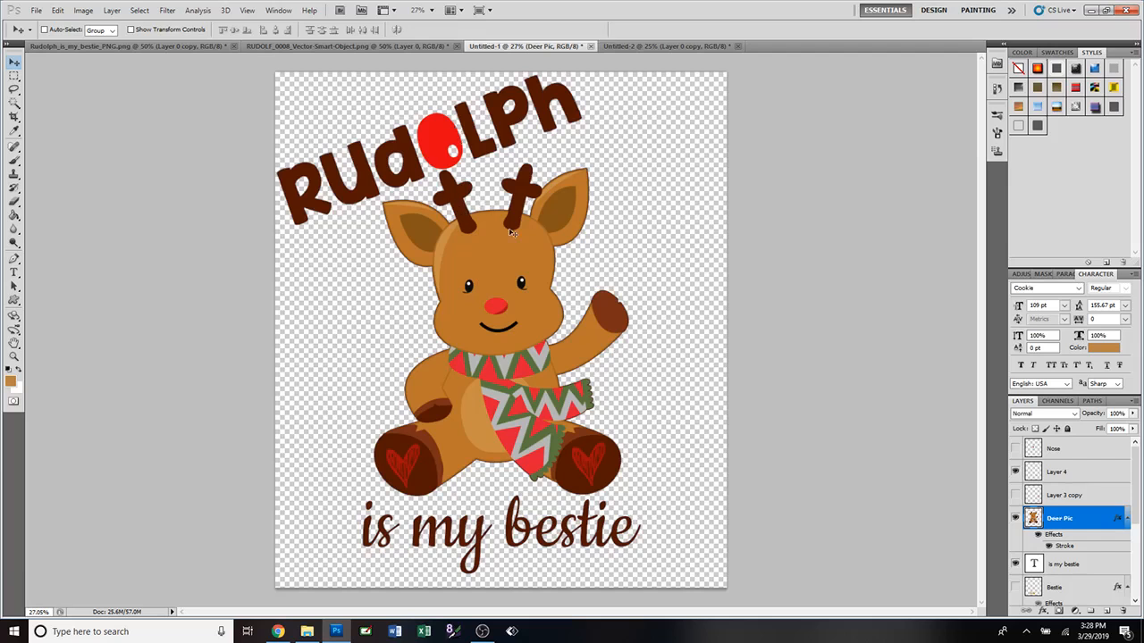
{"action": "left_click", "coordinate": [661, 49]}
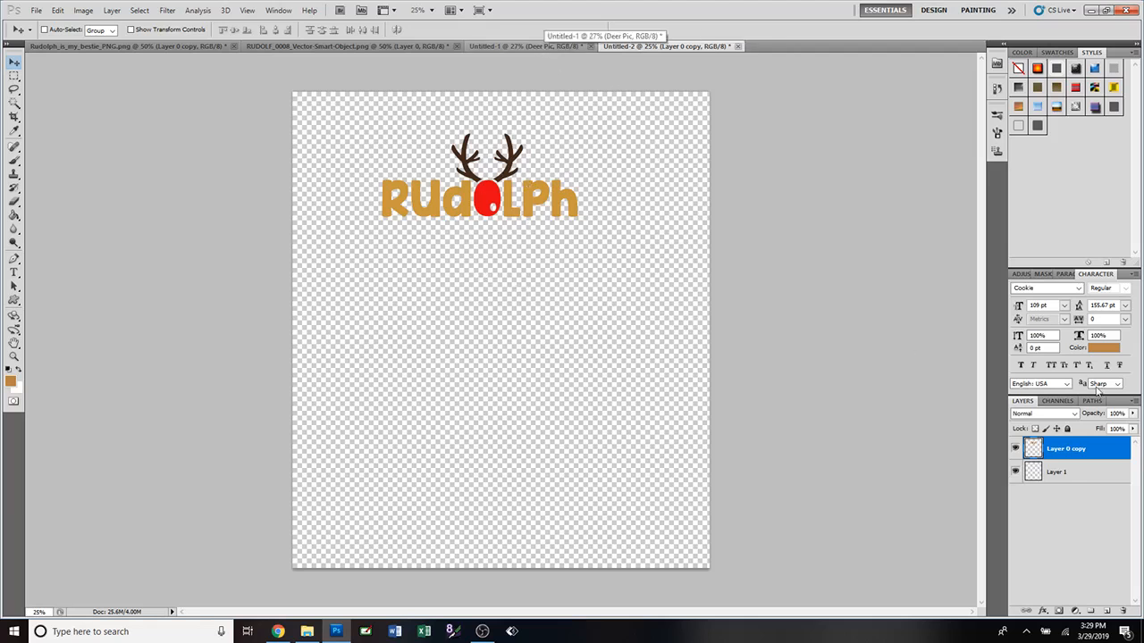
{"action": "double_click", "coordinate": [1060, 450]}
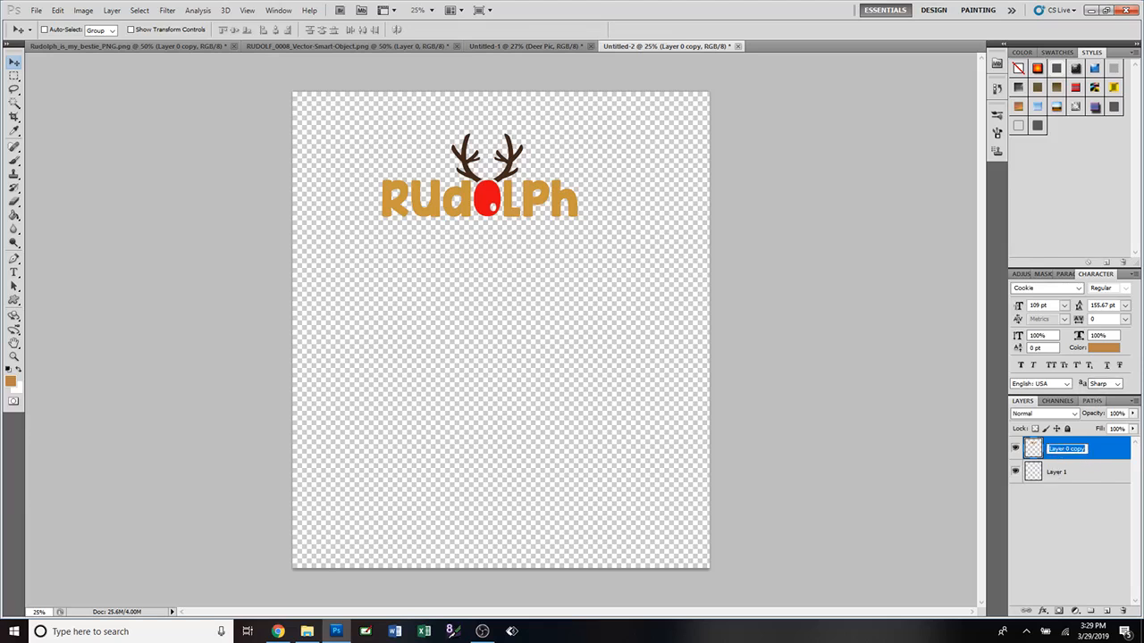
{"action": "type", "text": "Rudolph Text"}
{"action": "key", "text": "Return"}
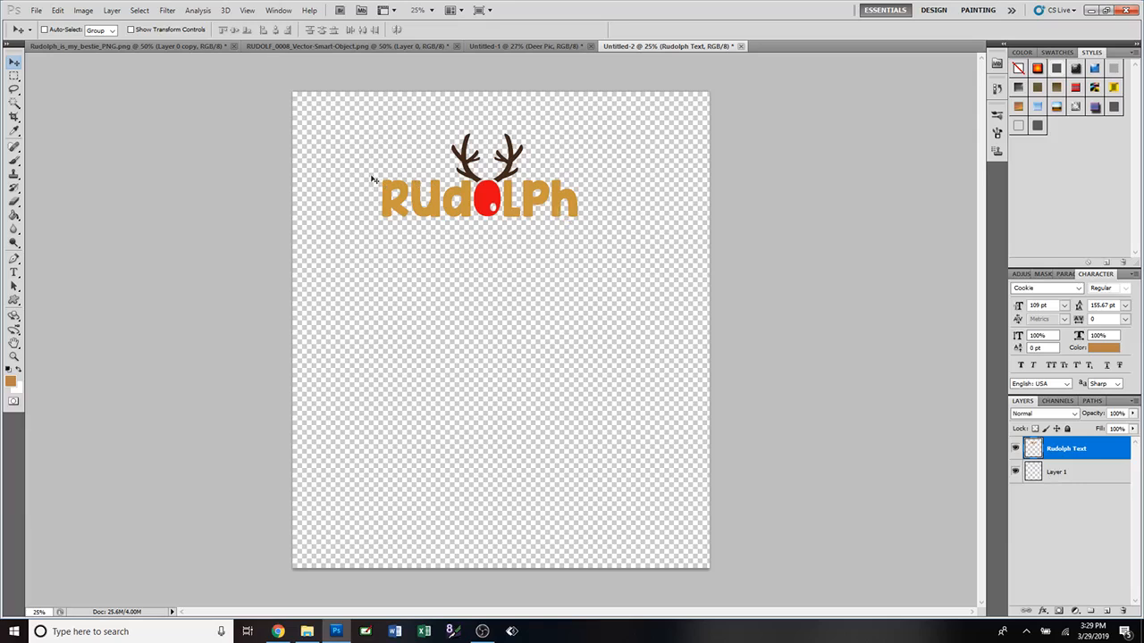
Restore the uncropped artwork in Rudolph_is_my_bestie_PNG.png and crop it to the word "bestie".
{"action": "left_click", "coordinate": [164, 47]}
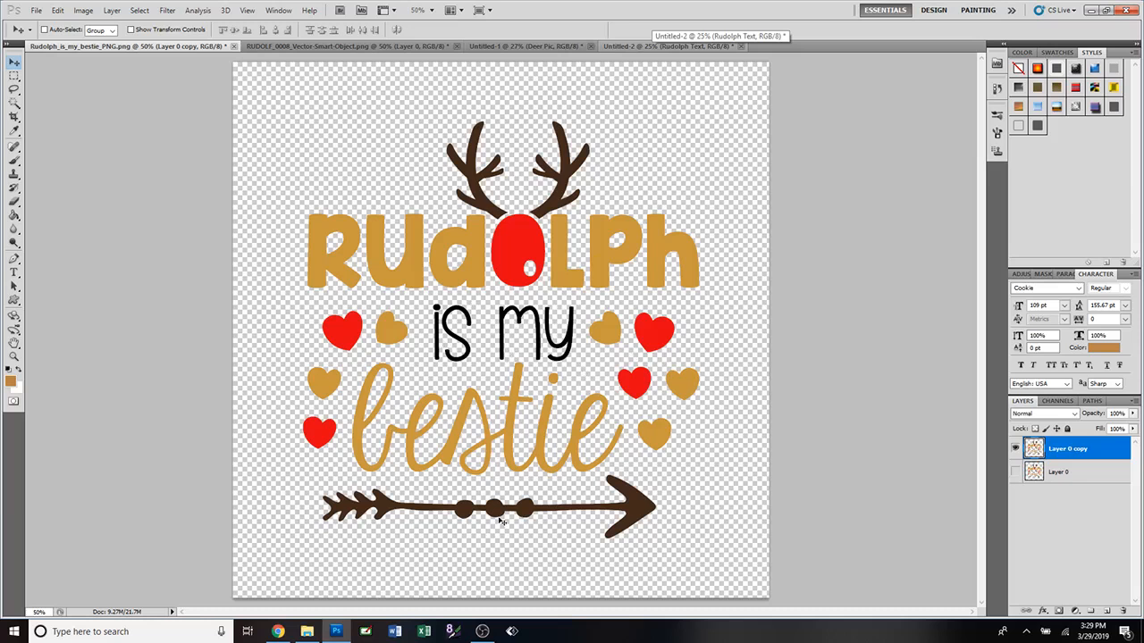
{"action": "left_click", "coordinate": [13, 117]}
{"action": "left_click_drag", "start_coordinate": [349, 363], "coordinate": [626, 488]}
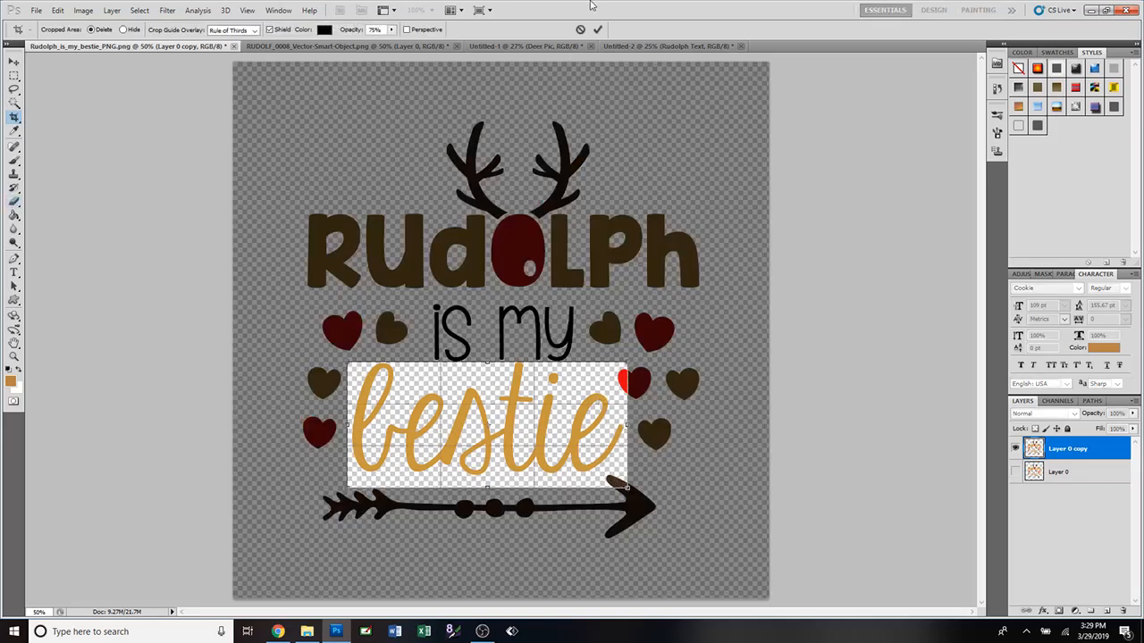
{"action": "left_click", "coordinate": [598, 30]}
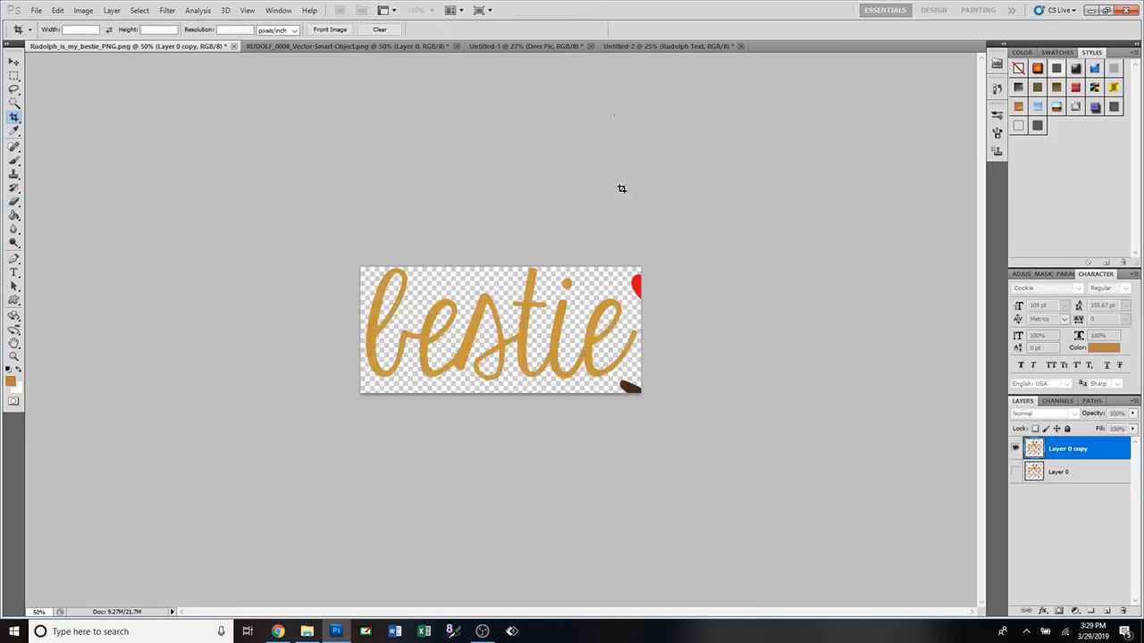
Try erasing the leftover heart and arrow fragments beside the cropped word "bestie", and undo back to the uncropped artwork.
{"action": "left_click", "coordinate": [14, 202]}
{"action": "left_click_drag", "start_coordinate": [636, 285], "coordinate": [645, 301]}
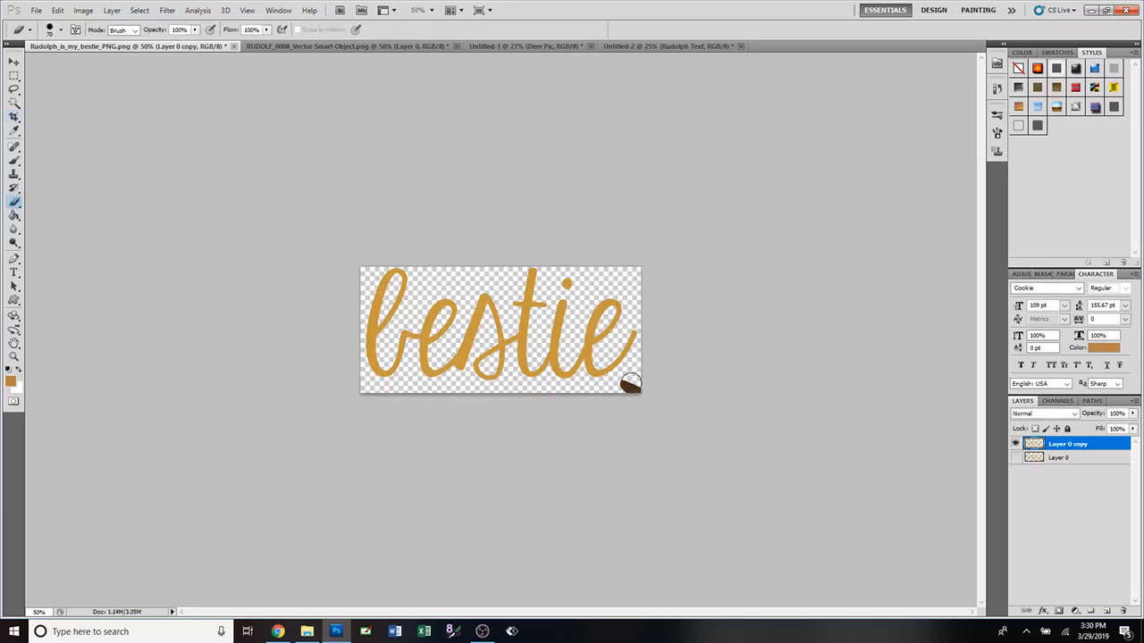
{"action": "left_click_drag", "start_coordinate": [630, 384], "coordinate": [659, 394]}
{"action": "key", "text": "ctrl+alt+z"}
{"action": "key", "text": "ctrl+alt+z"}
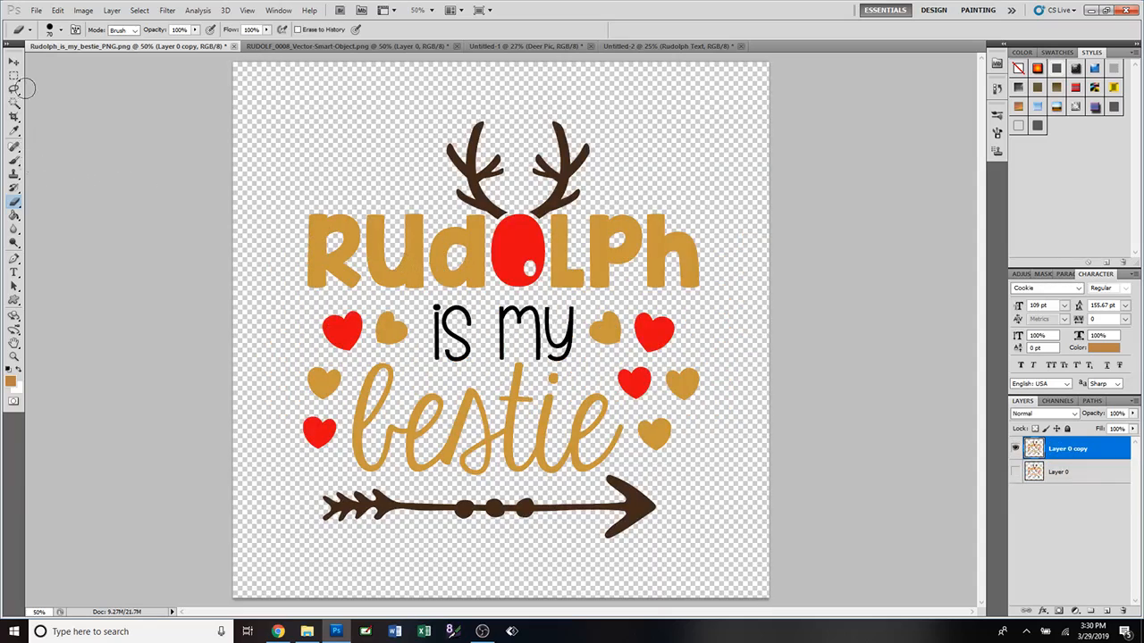
{"action": "left_click", "coordinate": [14, 62]}
{"action": "scroll", "coordinate": [641, 357], "scroll_direction": "up", "scroll_amount": 2}
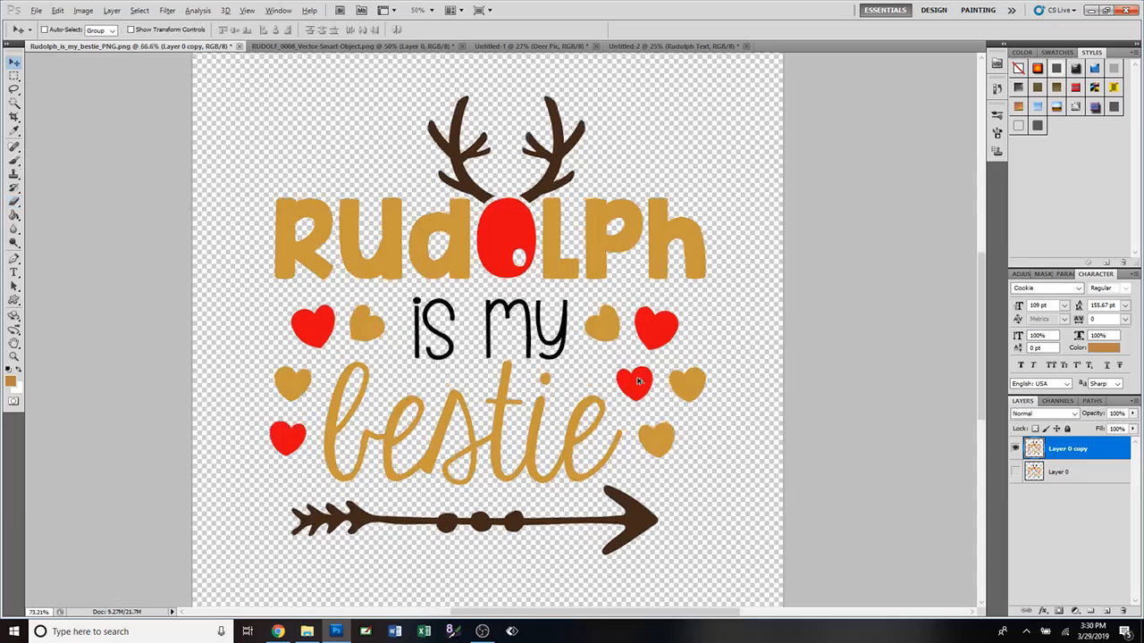
{"action": "scroll", "coordinate": [637, 378], "scroll_direction": "up", "scroll_amount": 3}
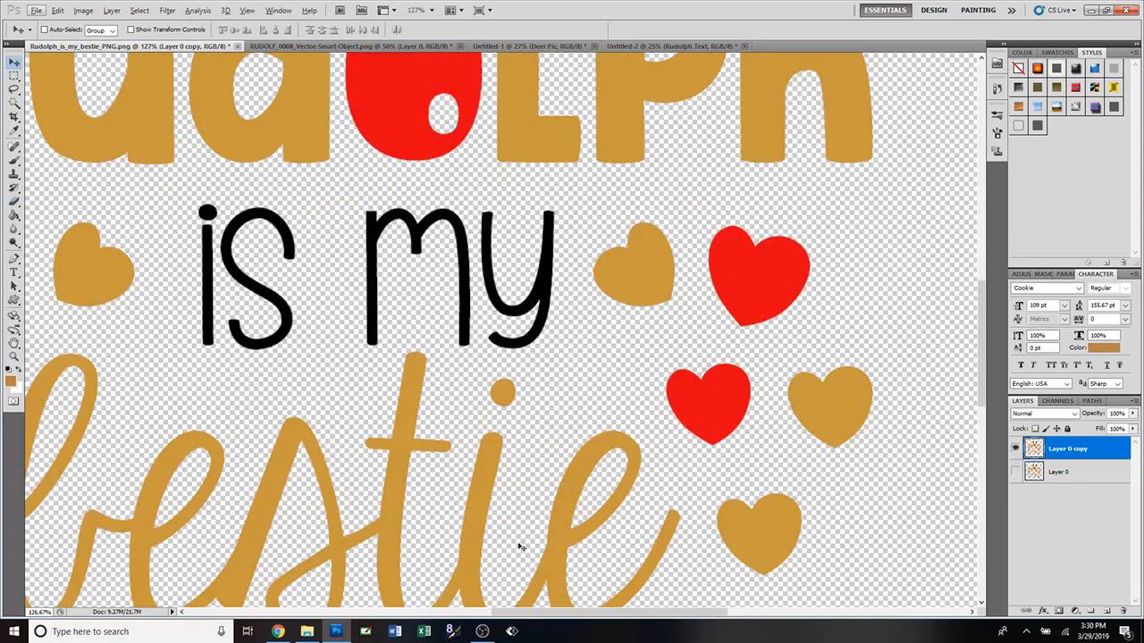
{"action": "left_click_drag", "start_coordinate": [568, 617], "coordinate": [511, 617]}
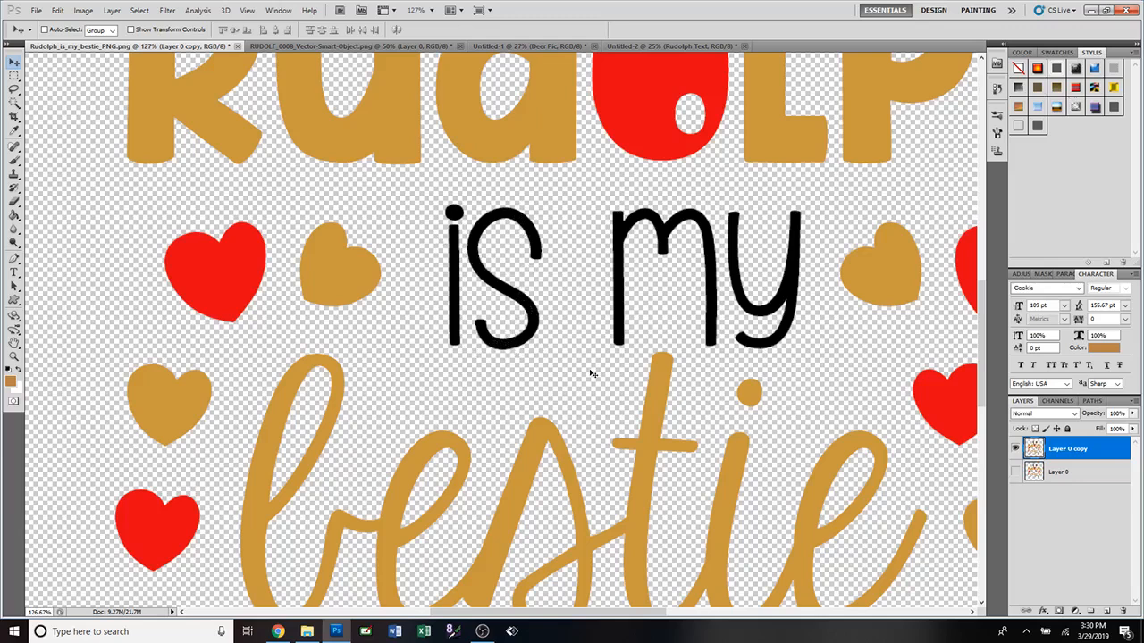
{"action": "scroll", "coordinate": [585, 376], "scroll_direction": "down", "scroll_amount": 4}
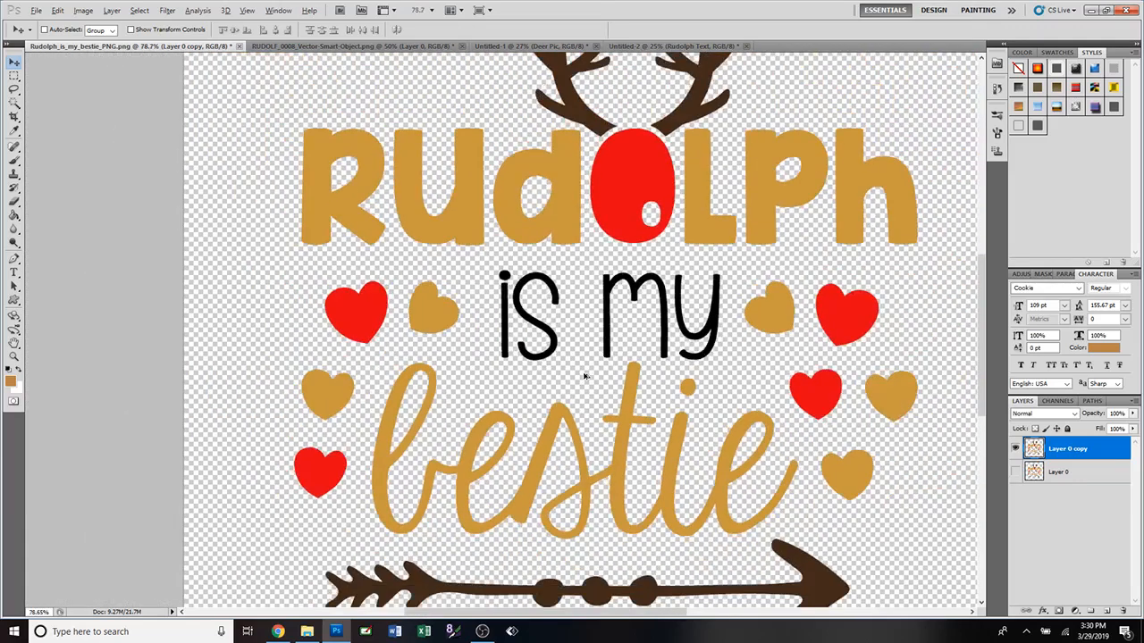
{"action": "scroll", "coordinate": [585, 376], "scroll_direction": "down", "scroll_amount": 1}
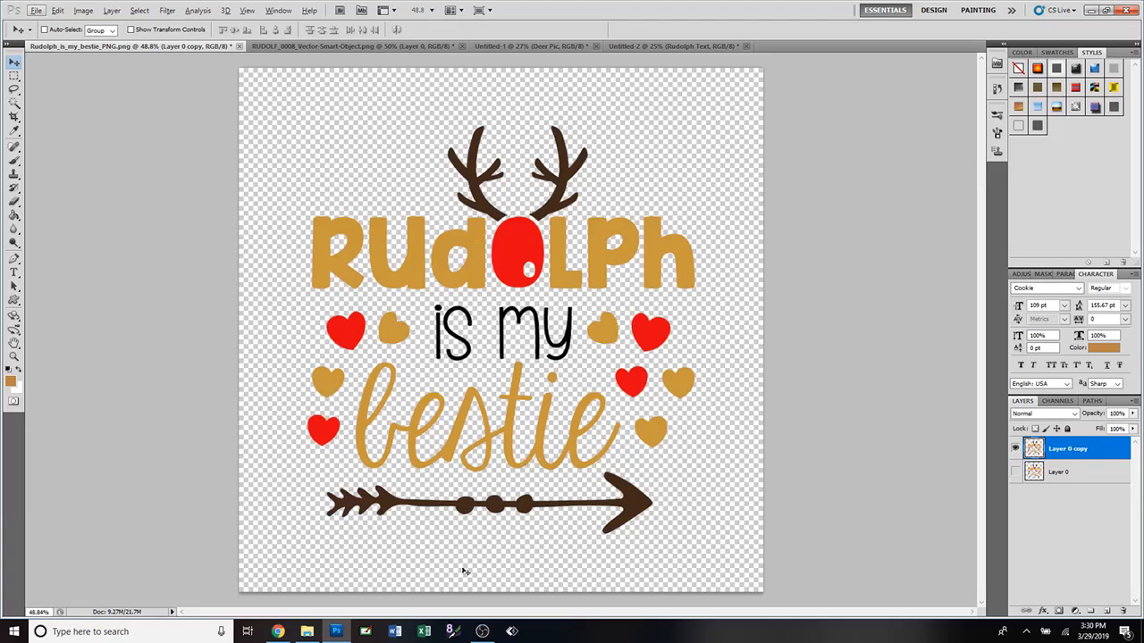
Sample the bright green of the reindeer's scarf in RUDOLF_0008_Vector-Smart-Object.png and darken the foreground colour to a deep green.
{"action": "left_click", "coordinate": [314, 46]}
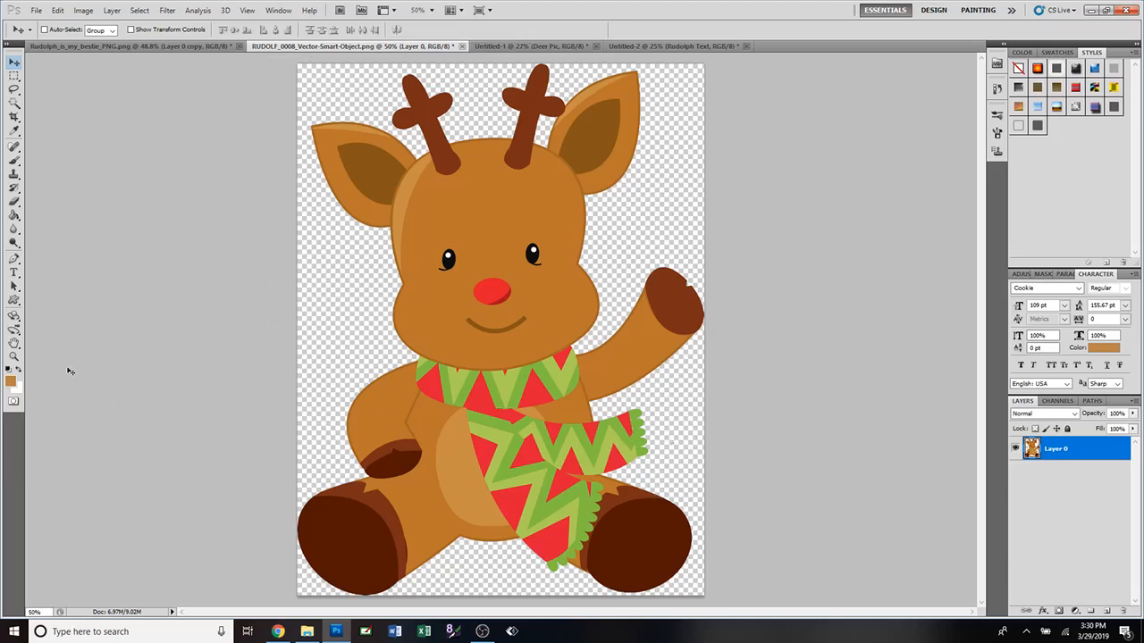
{"action": "left_click", "coordinate": [14, 132]}
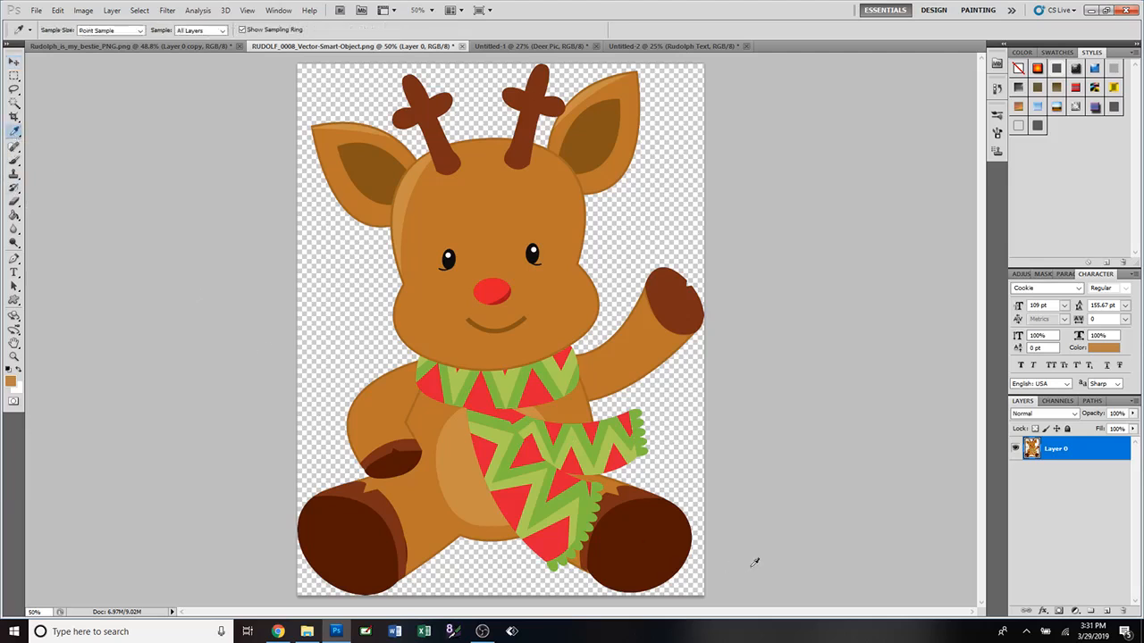
{"action": "left_click", "coordinate": [582, 487]}
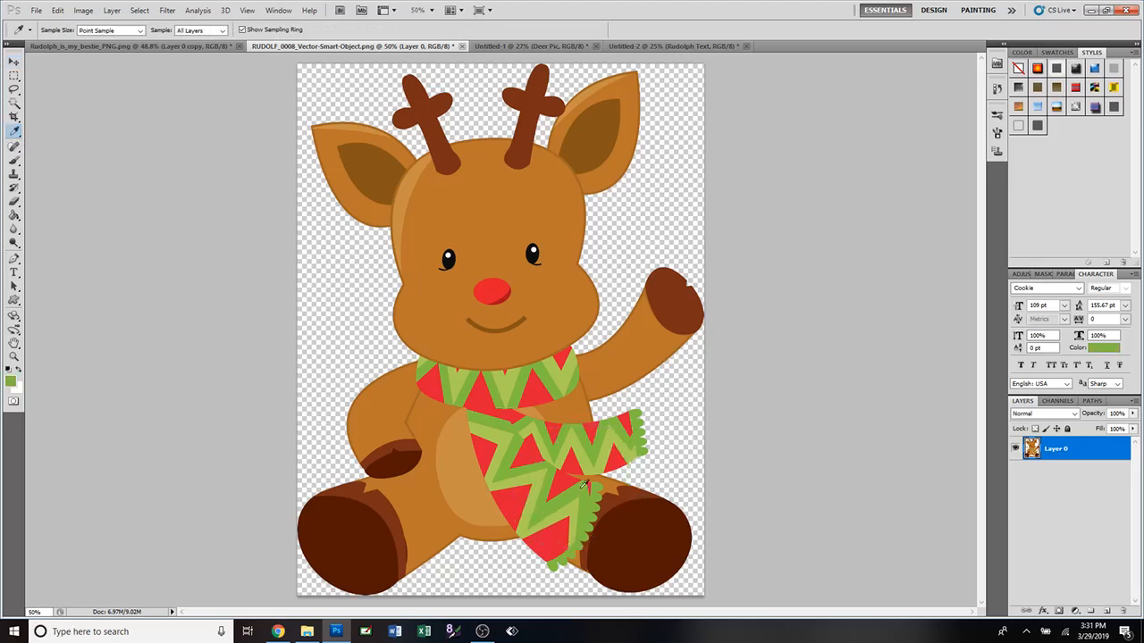
{"action": "left_click", "coordinate": [11, 383]}
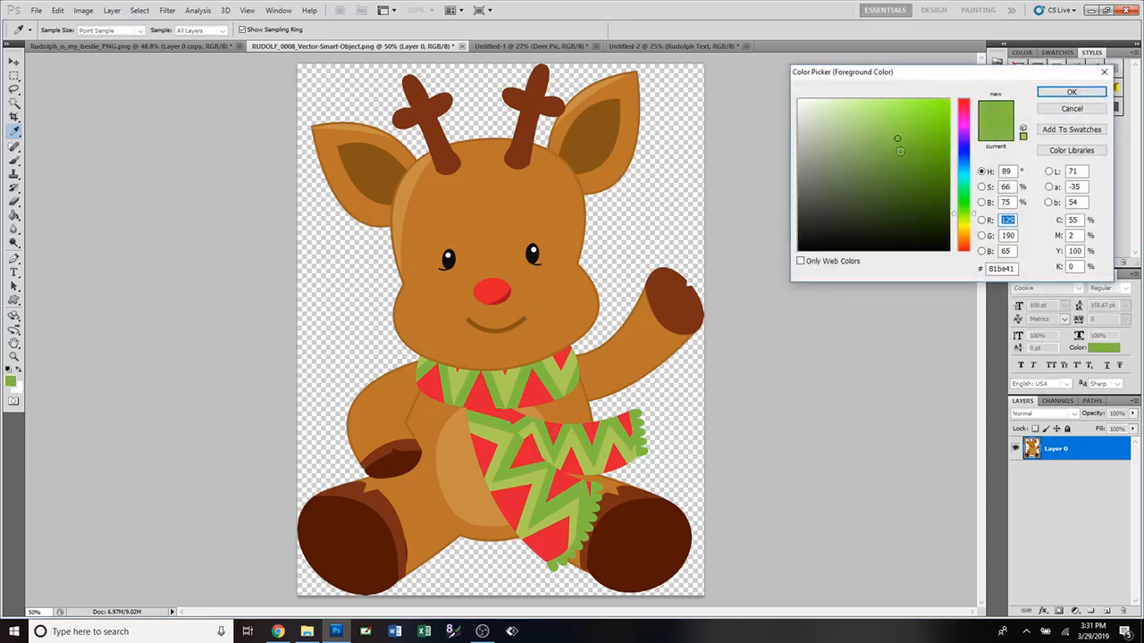
{"action": "mouse_move", "coordinate": [898, 150]}
{"action": "left_mouse_down"}
{"action": "mouse_move", "coordinate": [883, 170]}
{"action": "mouse_move", "coordinate": [896, 185]}
{"action": "left_mouse_up"}
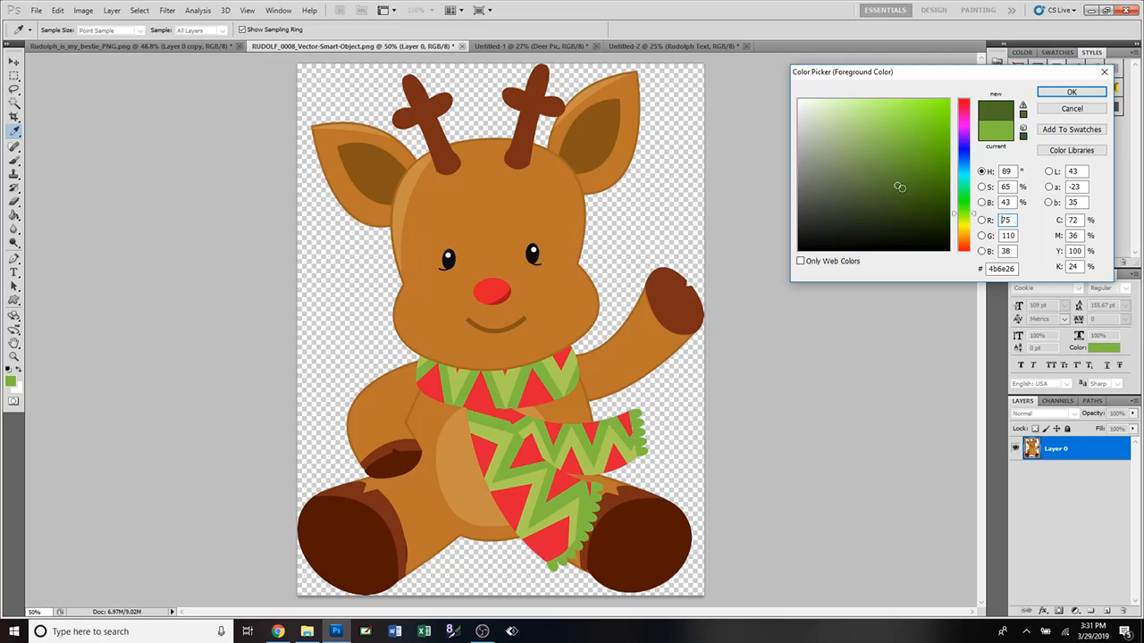
{"action": "left_click_drag", "start_coordinate": [898, 188], "coordinate": [893, 188]}
{"action": "left_click", "coordinate": [1059, 93]}
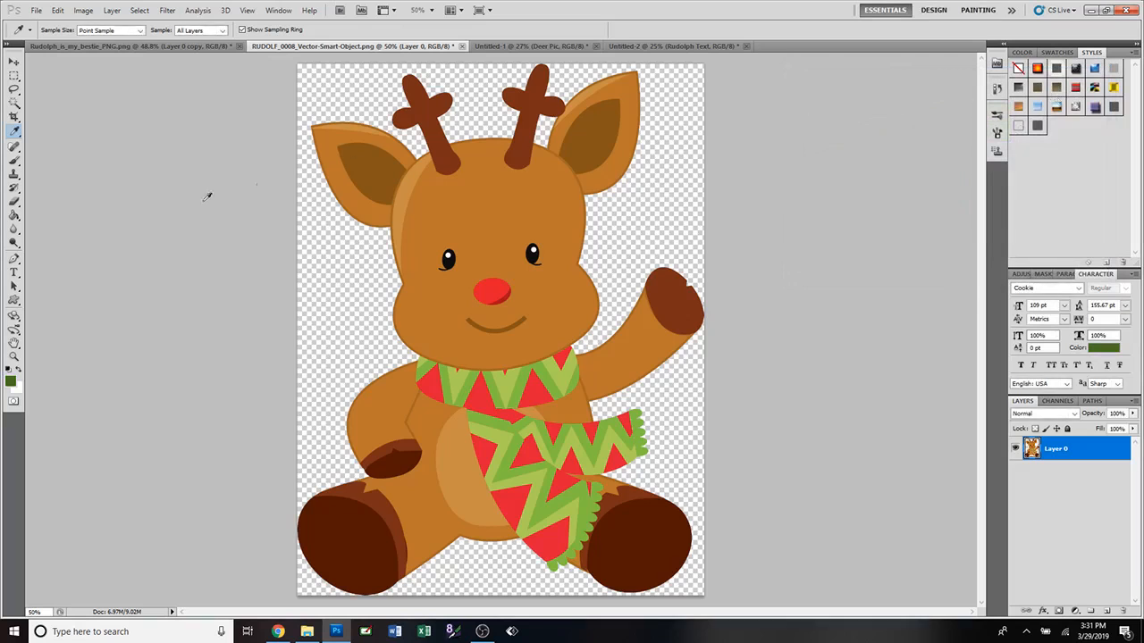
Fill the bright green zigzags on the scarf's hanging ends and neck wrap with the dark green foreground colour.
{"action": "left_click", "coordinate": [13, 214]}
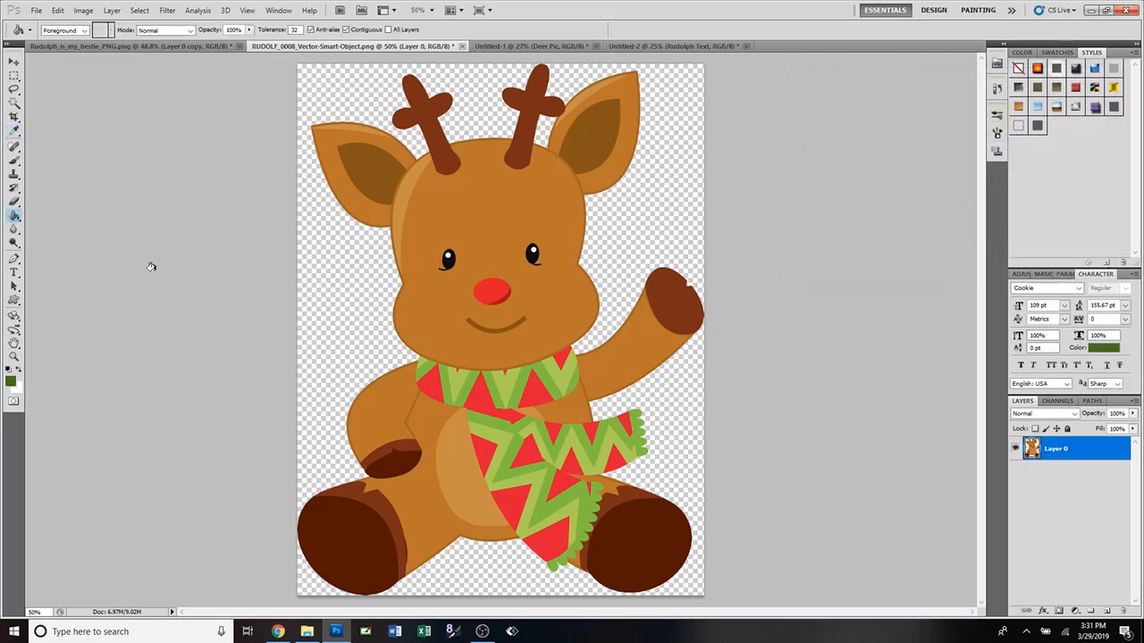
{"action": "left_click", "coordinate": [539, 516]}
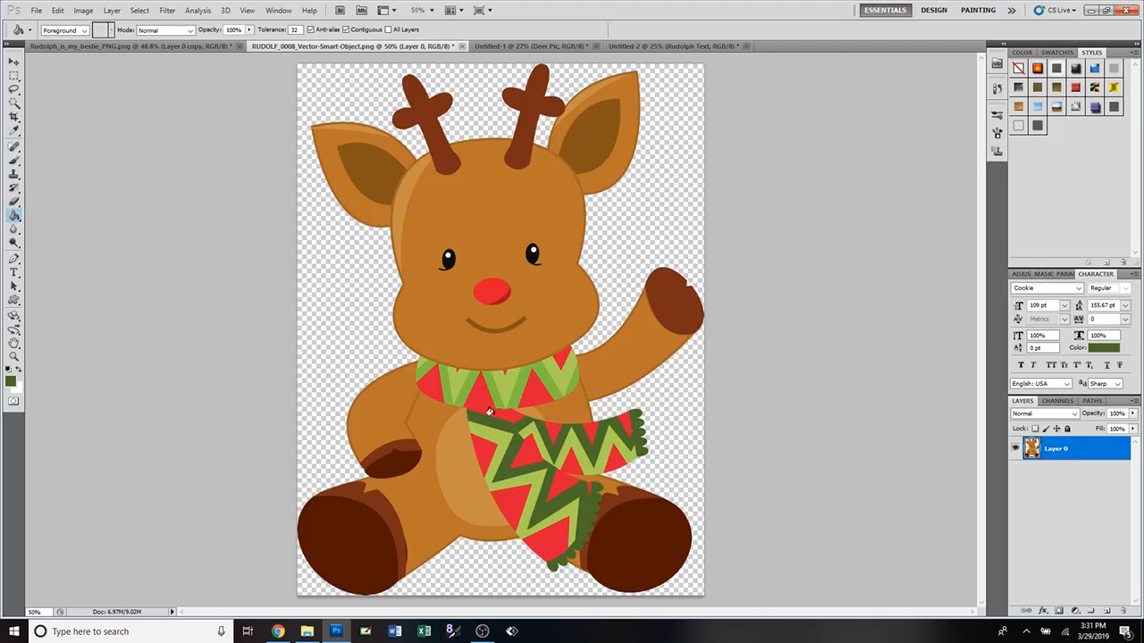
{"action": "left_click", "coordinate": [445, 387]}
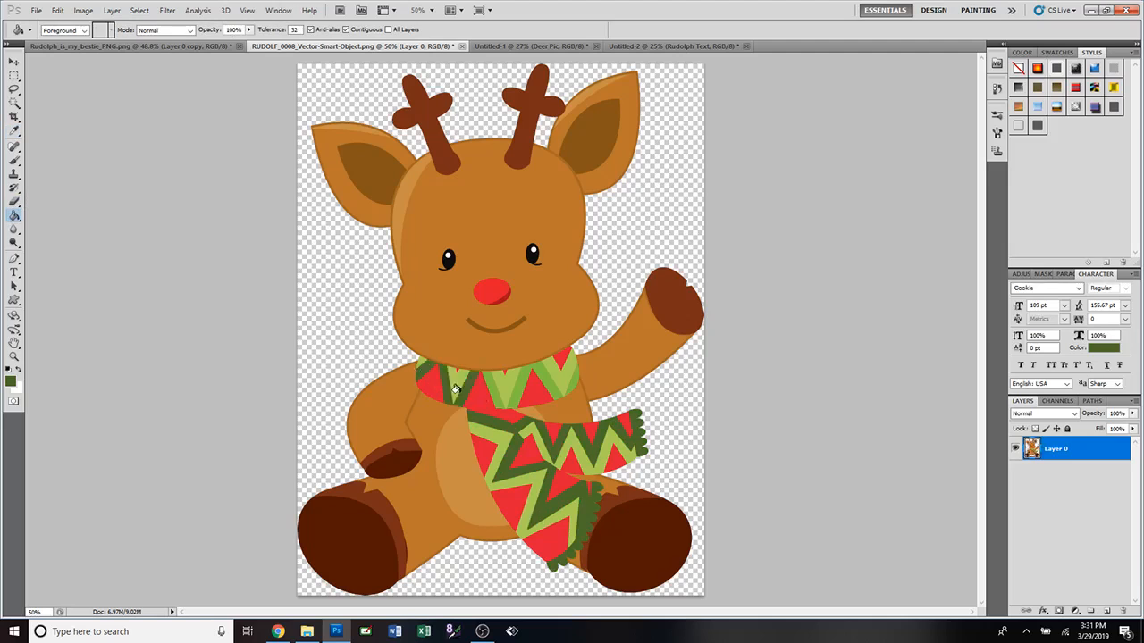
{"action": "left_click", "coordinate": [535, 385]}
{"action": "left_click", "coordinate": [569, 382]}
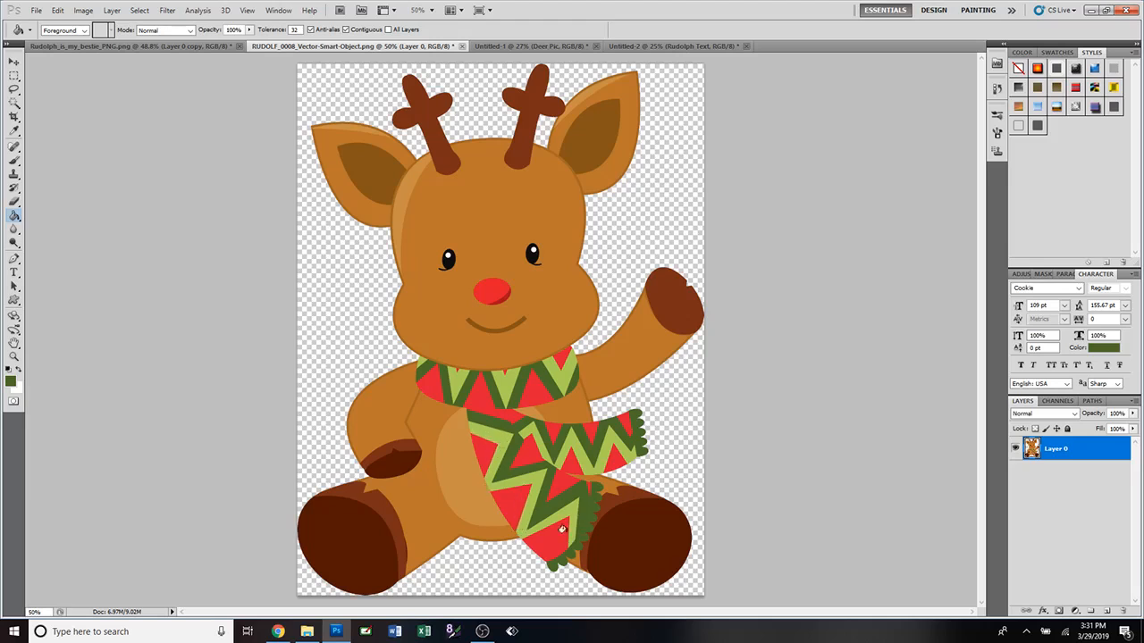
Try white as the fill for the light green zigzag on the scarf's lower hanging end.
{"action": "left_click", "coordinate": [19, 371]}
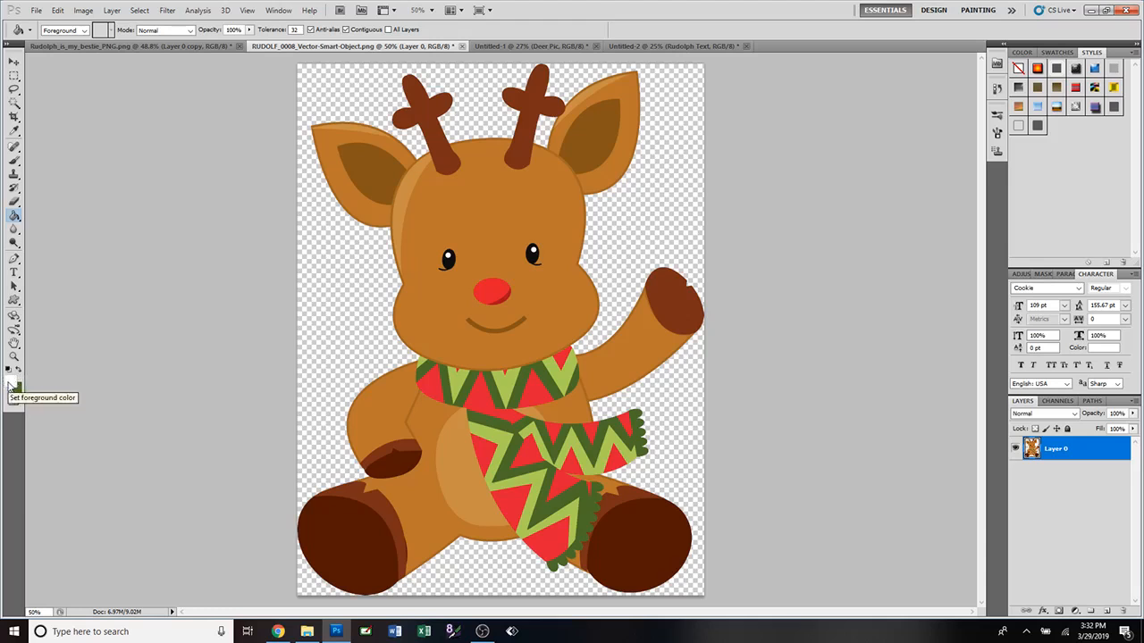
{"action": "left_click", "coordinate": [489, 437]}
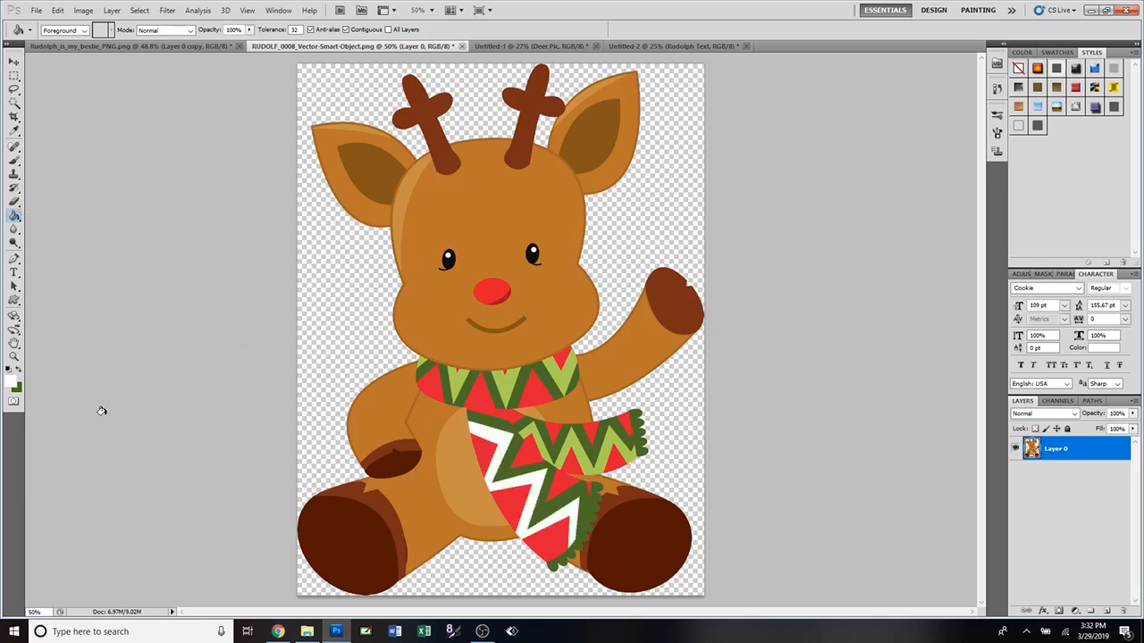
Set the foreground colour to grey a9a9a9 and fill the scarf's white zigzag and all its light green areas with it.
{"action": "left_click", "coordinate": [12, 383]}
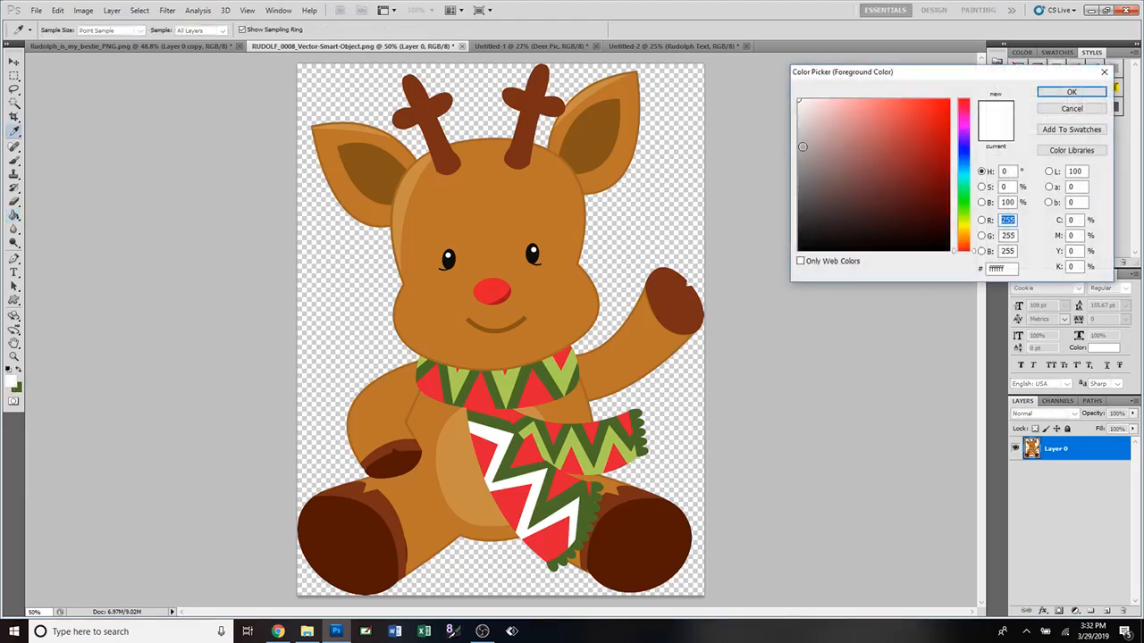
{"action": "left_click", "coordinate": [790, 154]}
{"action": "left_click_drag", "start_coordinate": [790, 153], "coordinate": [787, 150]}
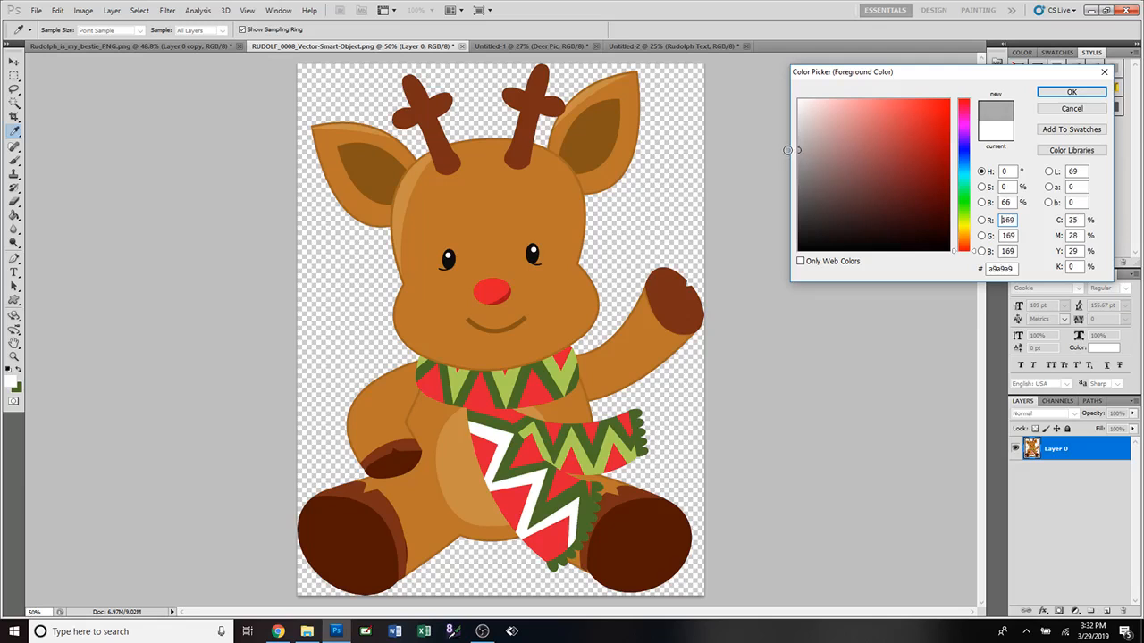
{"action": "left_click", "coordinate": [1072, 92]}
{"action": "key", "text": "g"}
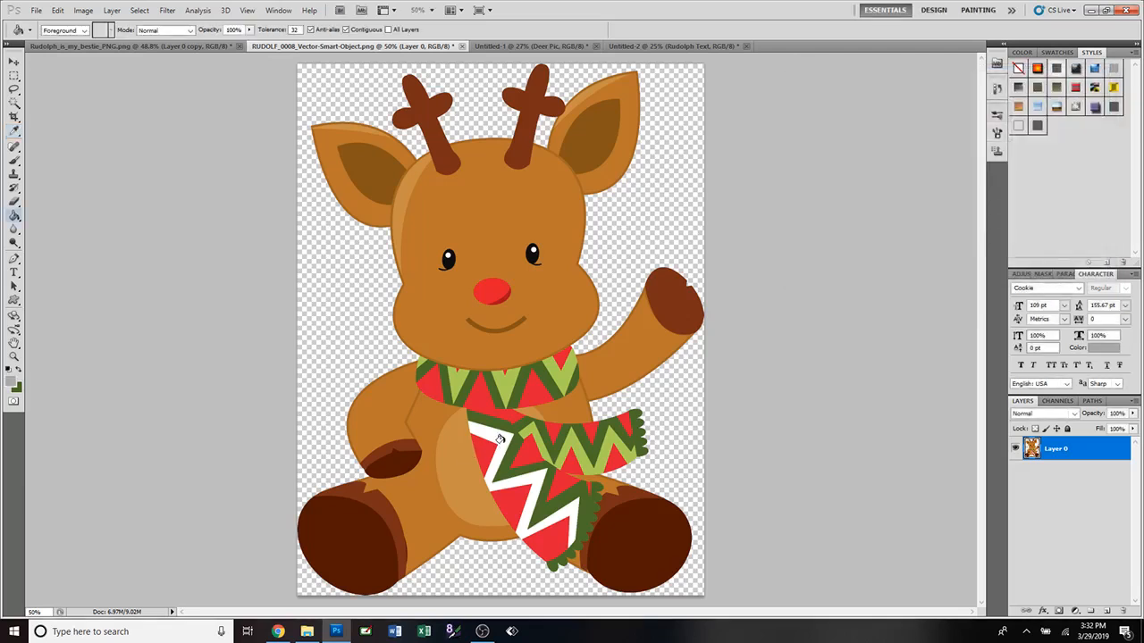
{"action": "left_click", "coordinate": [500, 439]}
{"action": "left_click", "coordinate": [536, 441]}
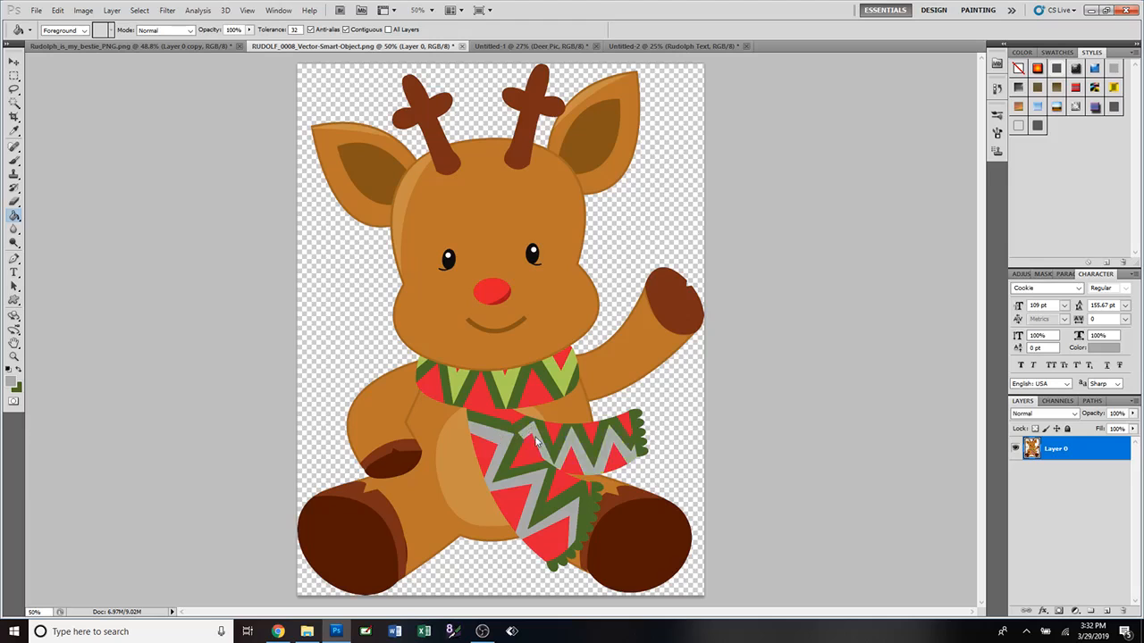
{"action": "left_click", "coordinate": [558, 370]}
{"action": "left_click", "coordinate": [500, 378]}
{"action": "left_click", "coordinate": [449, 377]}
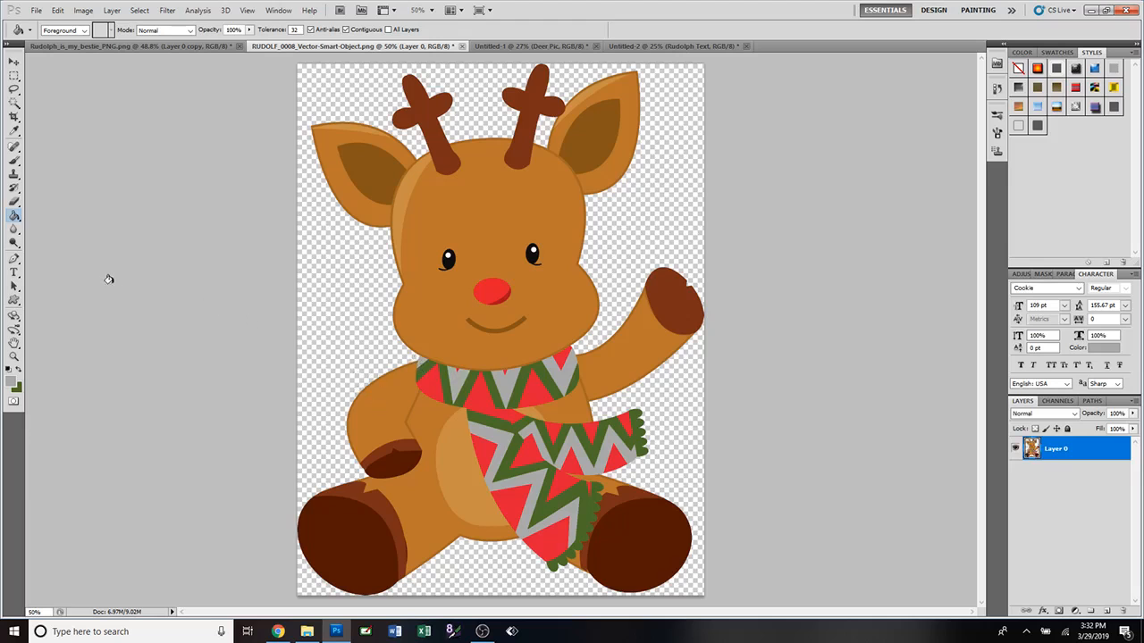
Fill the reindeer's brown smile line with black.
{"action": "left_click", "coordinate": [9, 370]}
{"action": "scroll", "coordinate": [494, 332], "scroll_direction": "up", "scroll_amount": 5}
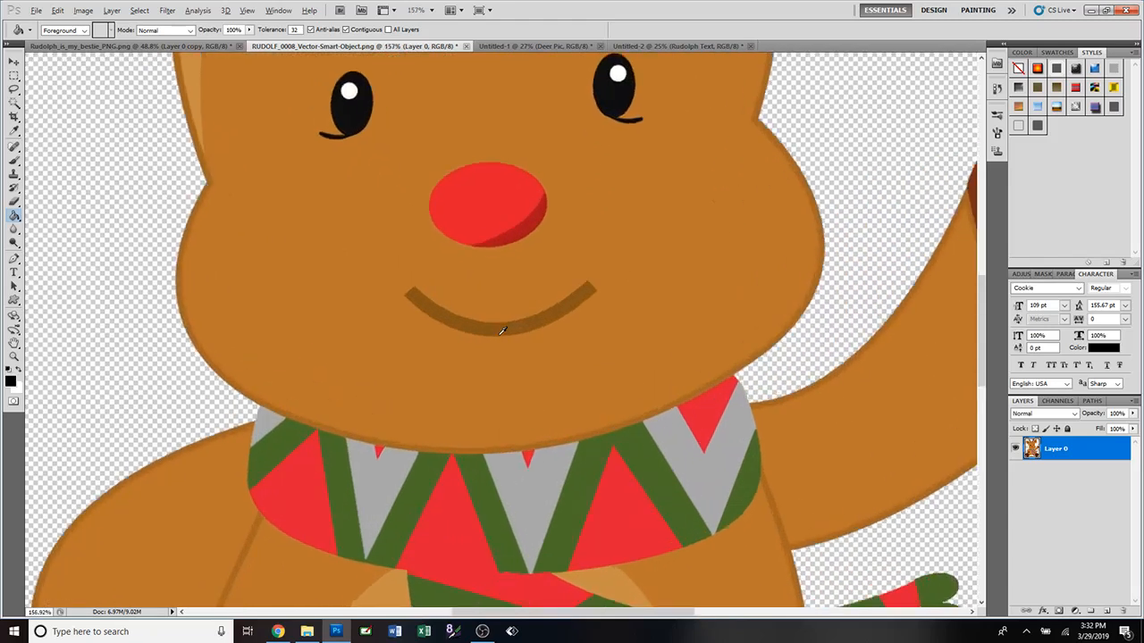
{"action": "left_click", "coordinate": [523, 328]}
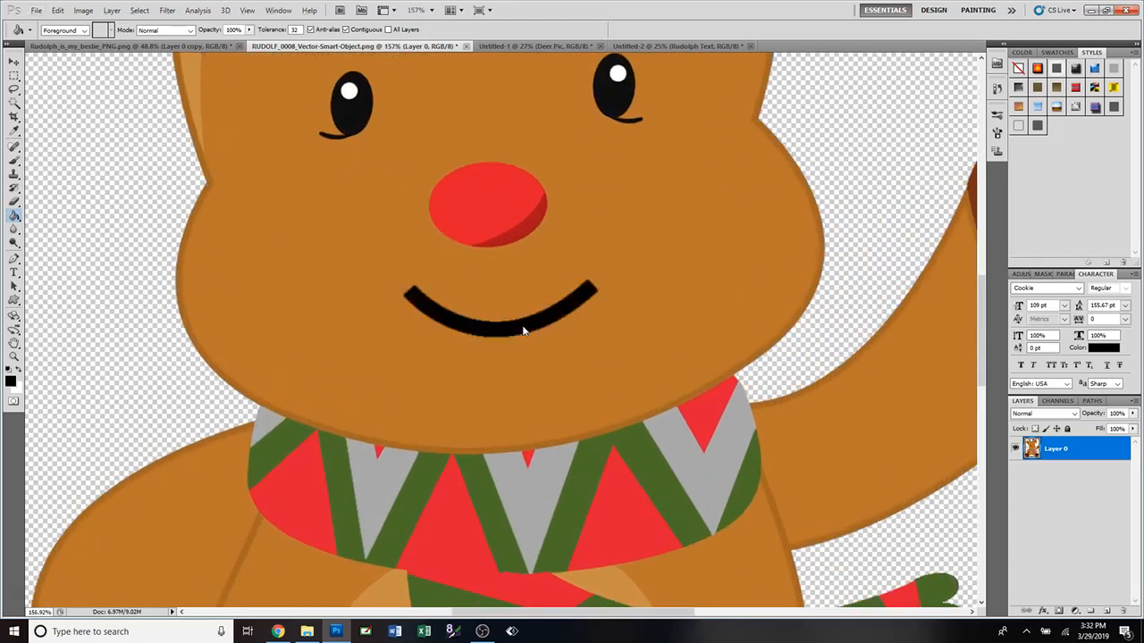
{"action": "scroll", "coordinate": [523, 330], "scroll_direction": "down", "scroll_amount": 5}
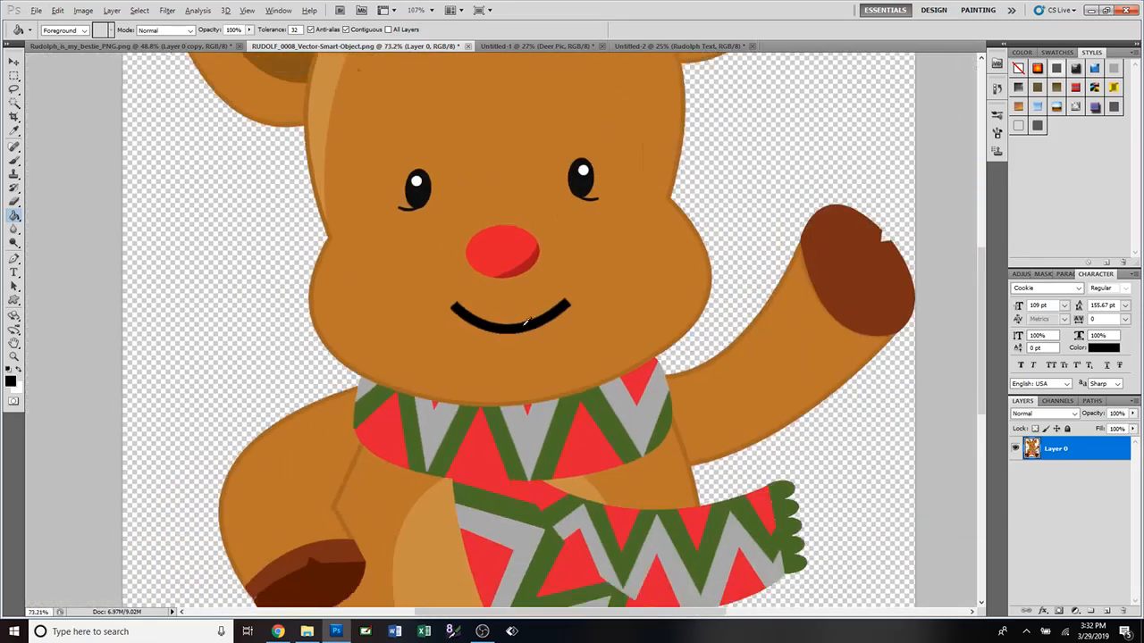
{"action": "scroll", "coordinate": [528, 322], "scroll_direction": "down", "scroll_amount": 1}
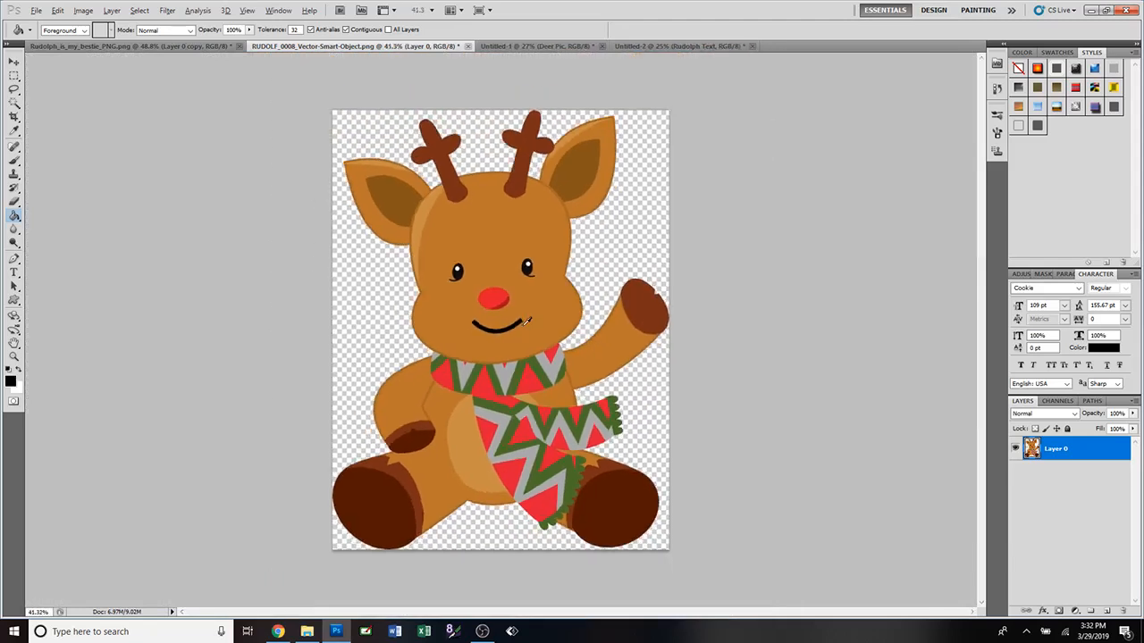
Sample the dark brown of the reindeer's hoof and fill both antlers with it.
{"action": "left_click", "coordinate": [14, 132]}
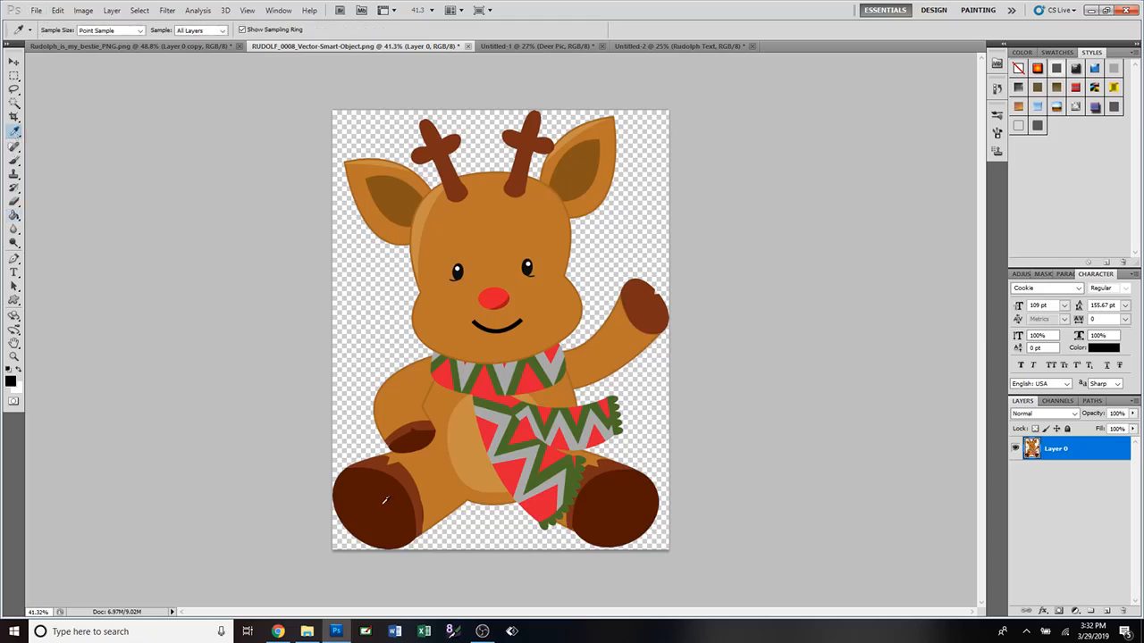
{"action": "left_click", "coordinate": [385, 500]}
{"action": "left_click", "coordinate": [15, 216]}
{"action": "left_click", "coordinate": [438, 148]}
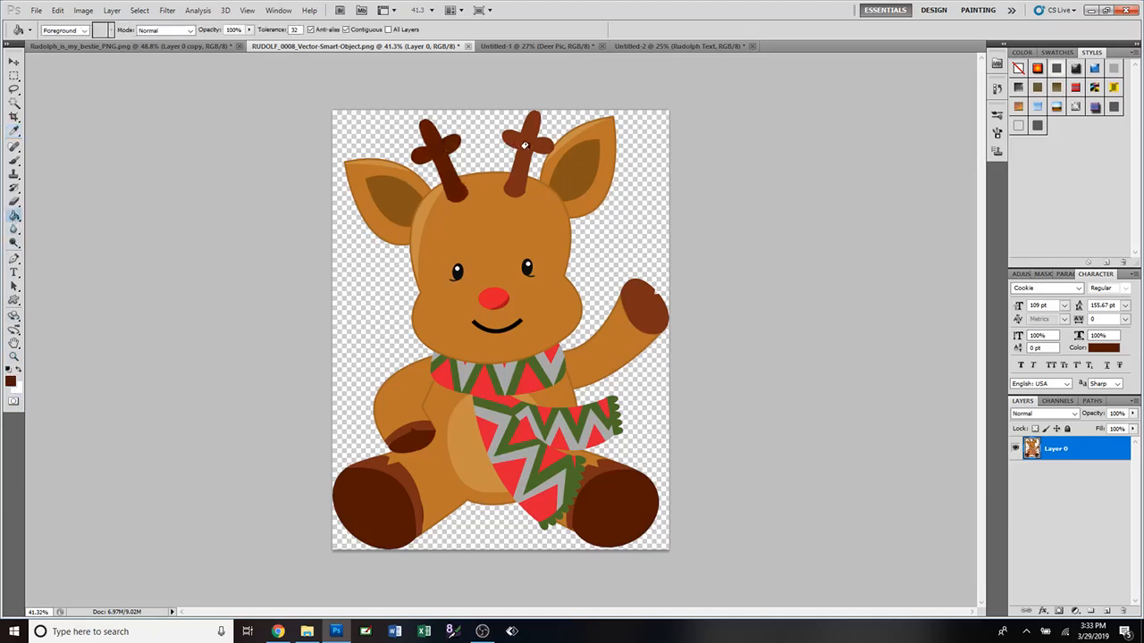
{"action": "left_click", "coordinate": [523, 149]}
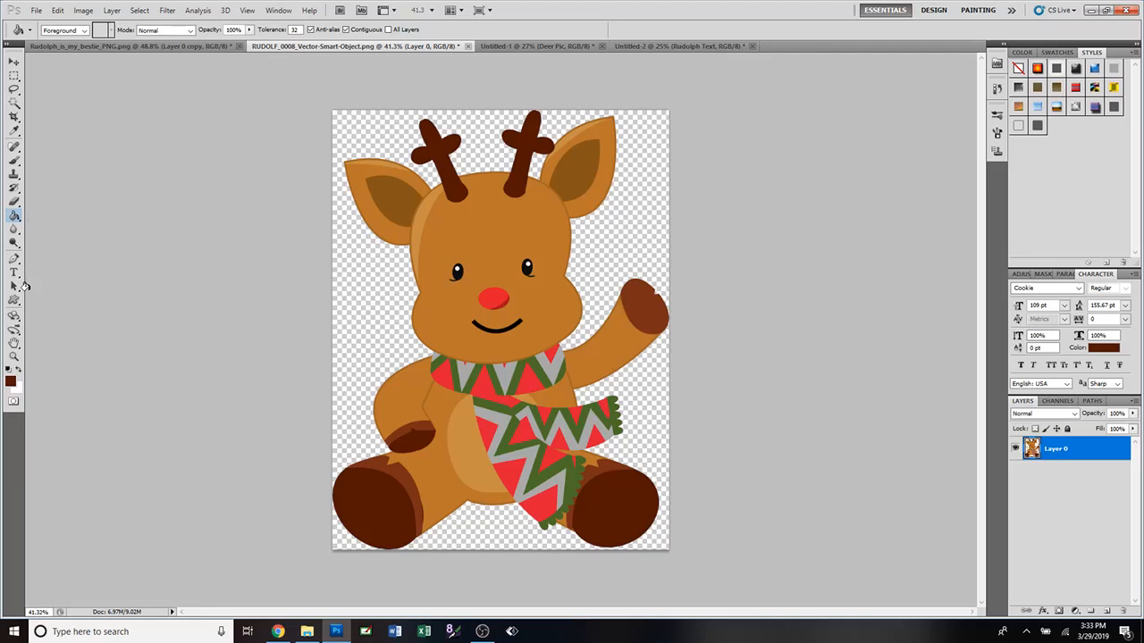
Set the foreground colour to the scarf's red, df1e36, and switch to the Untitled-2 document.
{"action": "left_click", "coordinate": [12, 382]}
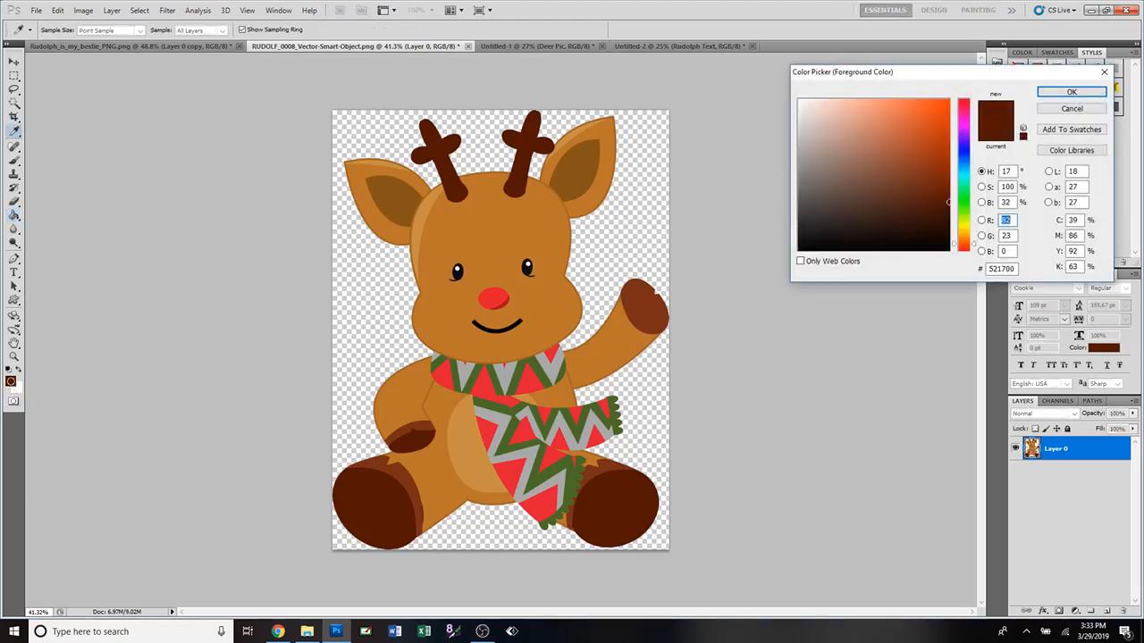
{"action": "left_click", "coordinate": [487, 426]}
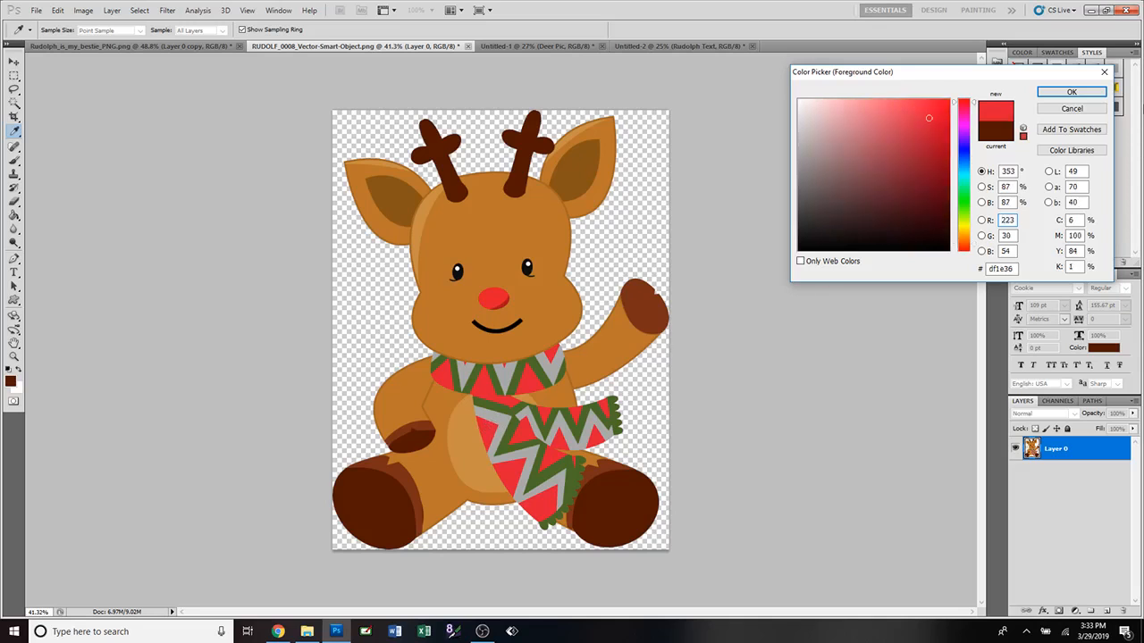
{"action": "left_click", "coordinate": [1070, 93]}
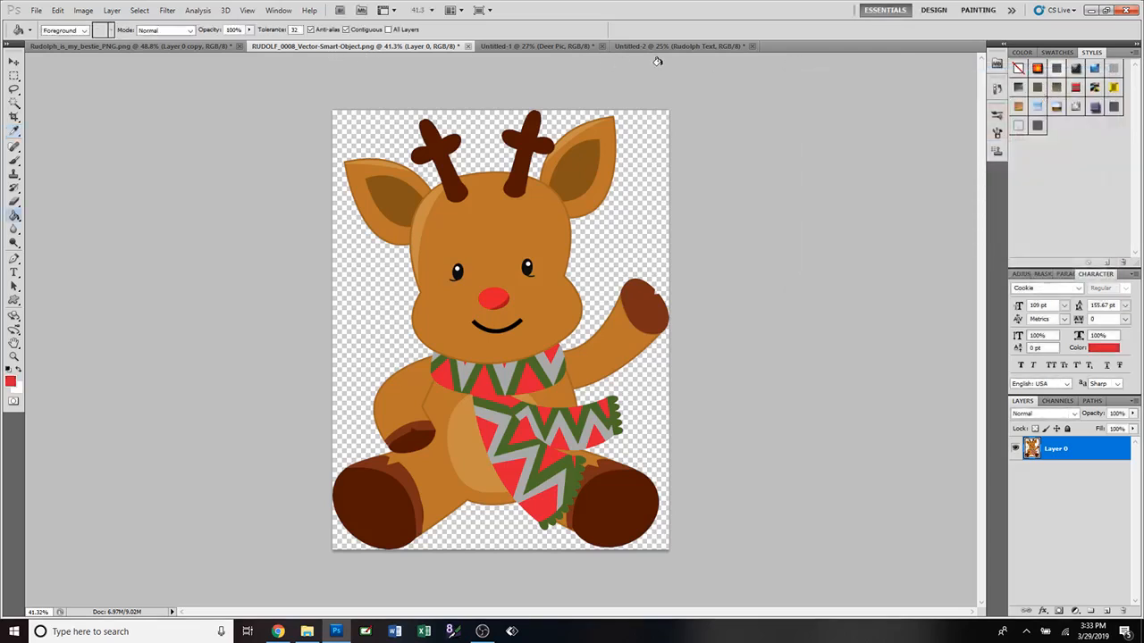
{"action": "left_click", "coordinate": [656, 46]}
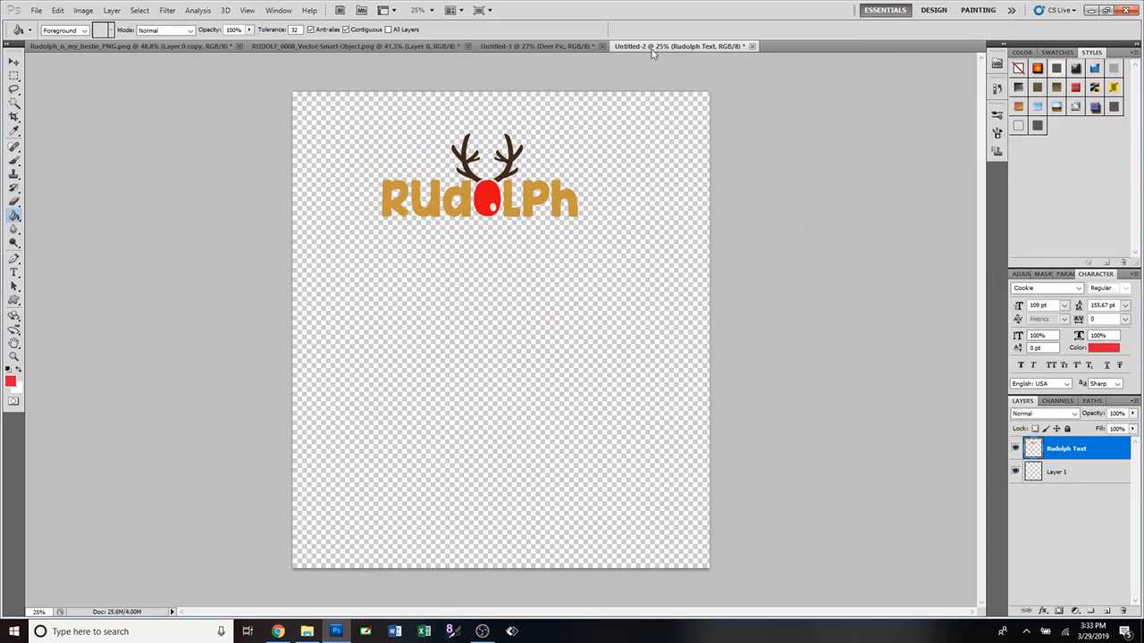
Sample the red of the O in the Rudolph lettering as foreground colour e30613, and switch to the RUDOLF_0008_Vector-Smart-Object.png document.
{"action": "left_click", "coordinate": [14, 130]}
{"action": "left_click", "coordinate": [491, 191]}
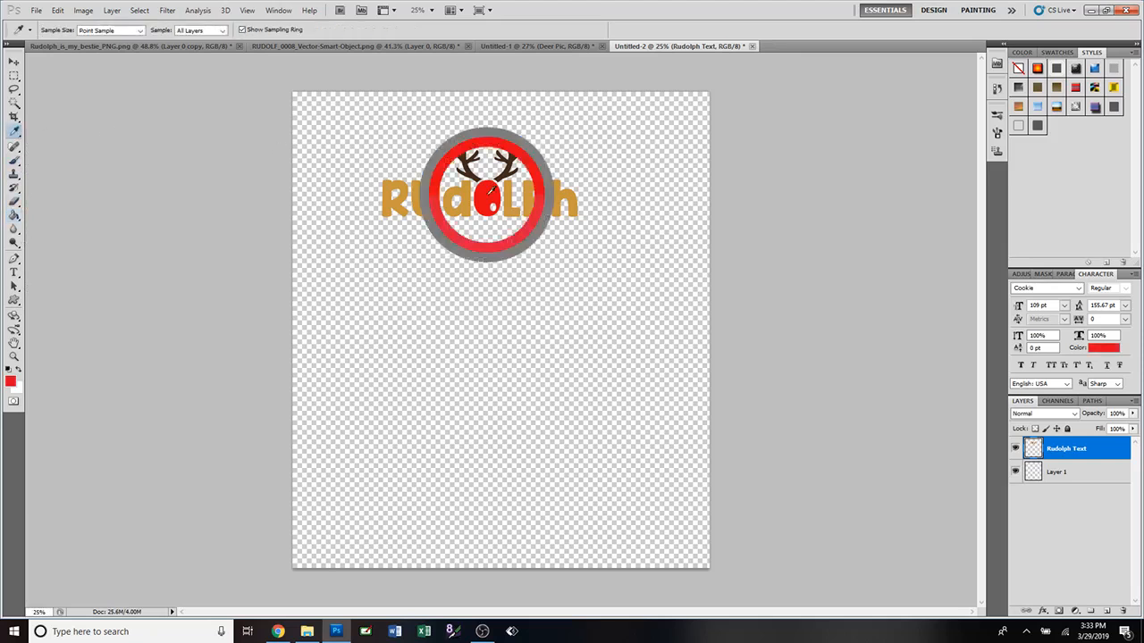
{"action": "left_click", "coordinate": [10, 382]}
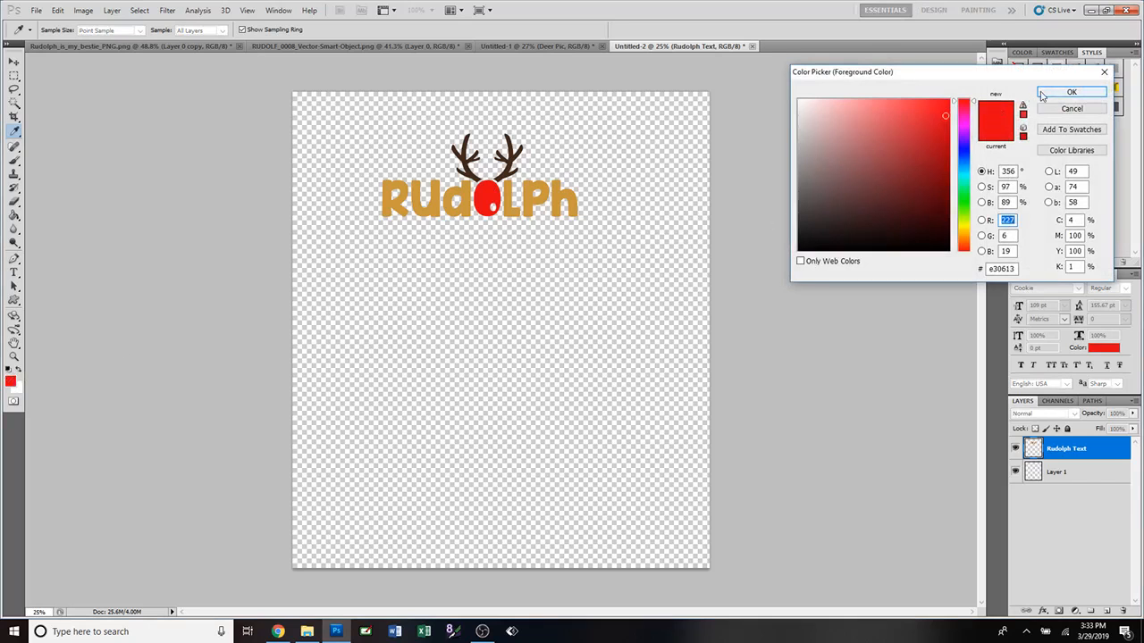
{"action": "left_click", "coordinate": [1071, 93]}
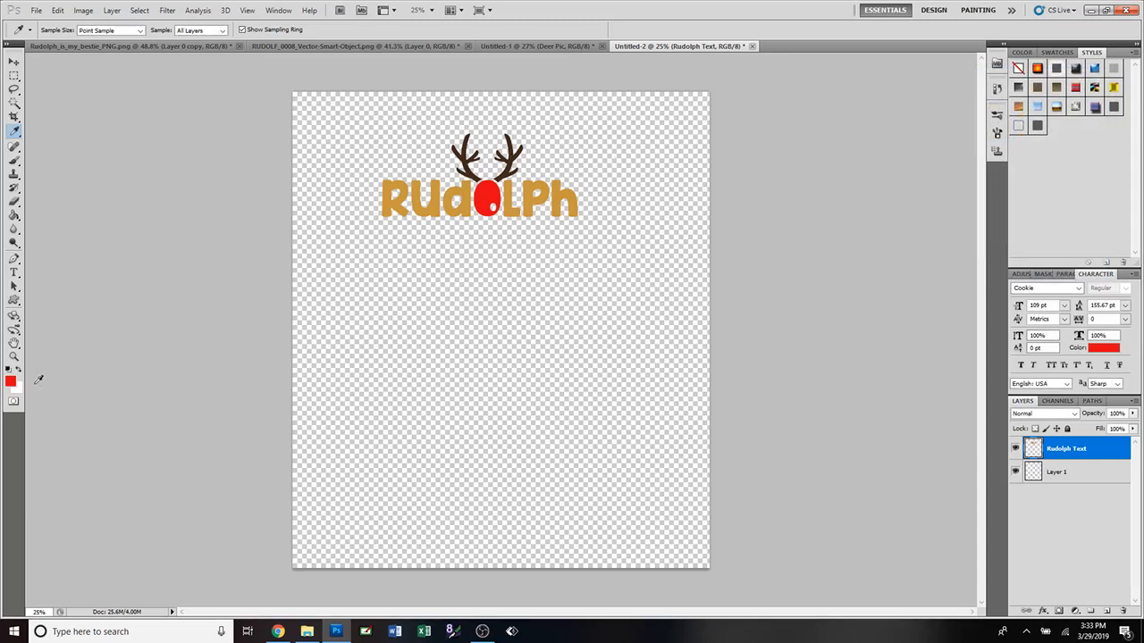
{"action": "left_click", "coordinate": [554, 47]}
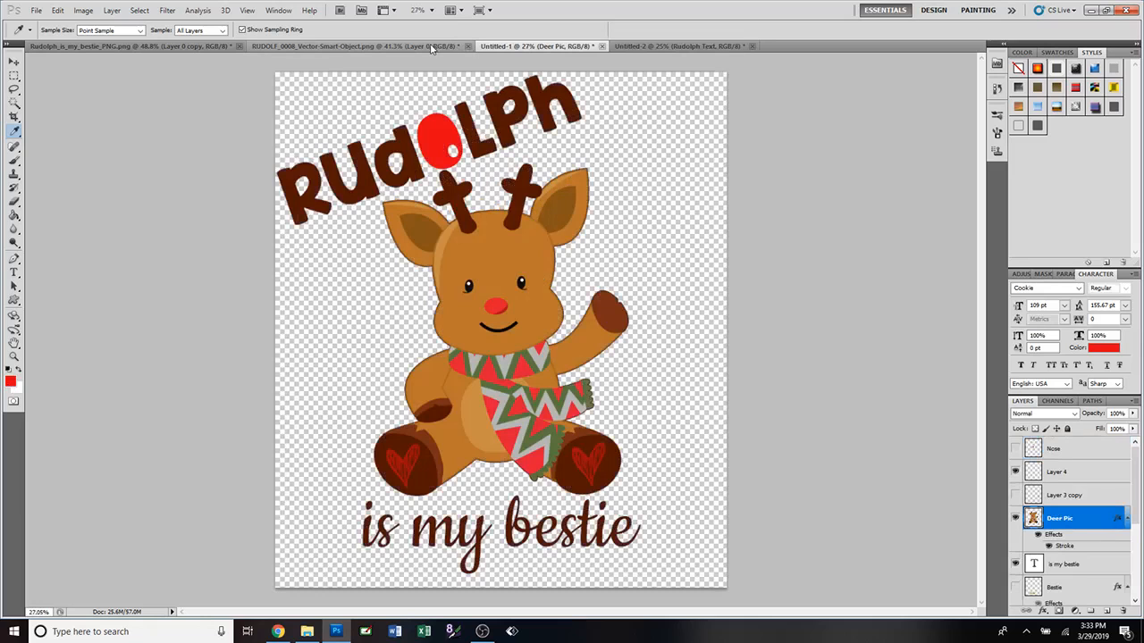
{"action": "left_click", "coordinate": [430, 46]}
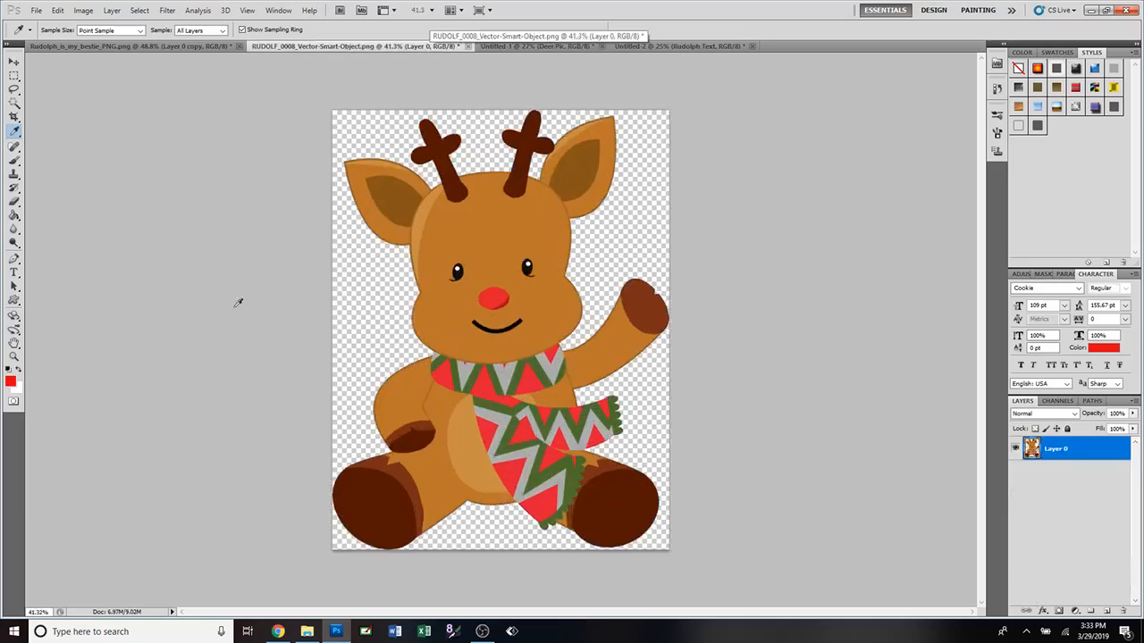
Fill the red triangles and patches of the scarf's neck band with the sampled red.
{"action": "left_click", "coordinate": [14, 215]}
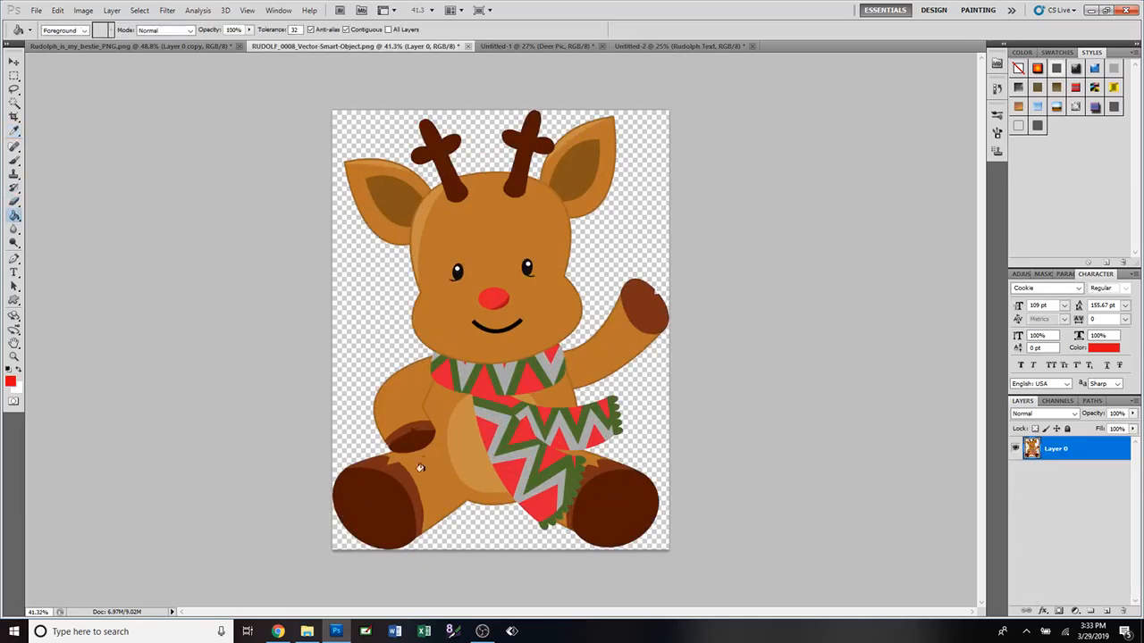
{"action": "left_click", "coordinate": [440, 377]}
{"action": "left_click", "coordinate": [474, 382]}
{"action": "left_click", "coordinate": [527, 378]}
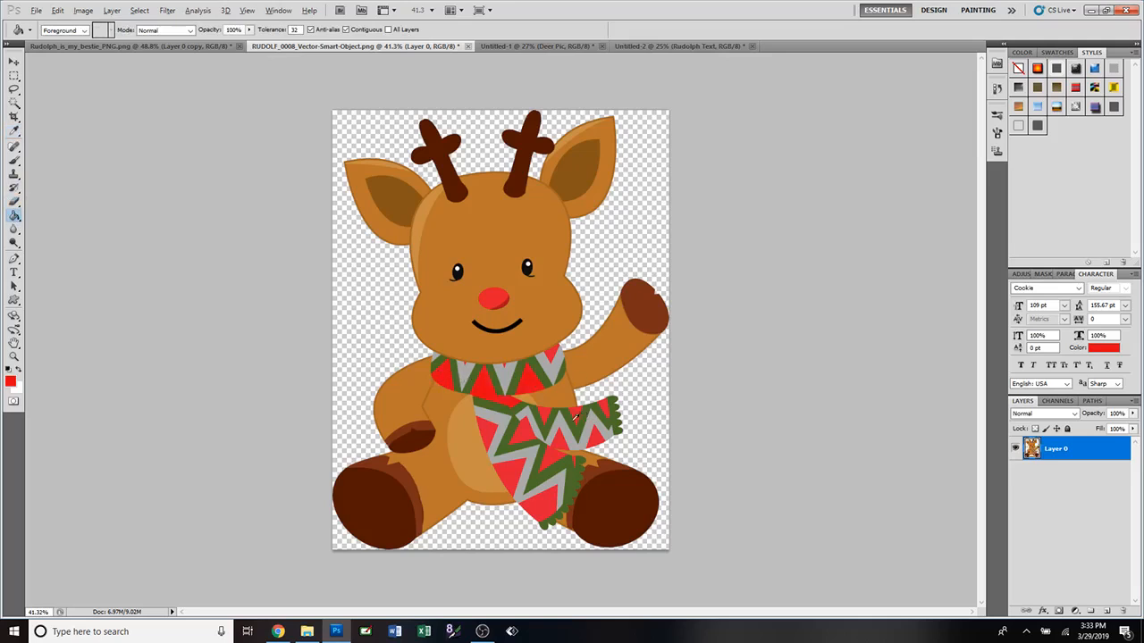
{"action": "scroll", "coordinate": [527, 394], "scroll_direction": "up", "scroll_amount": 5}
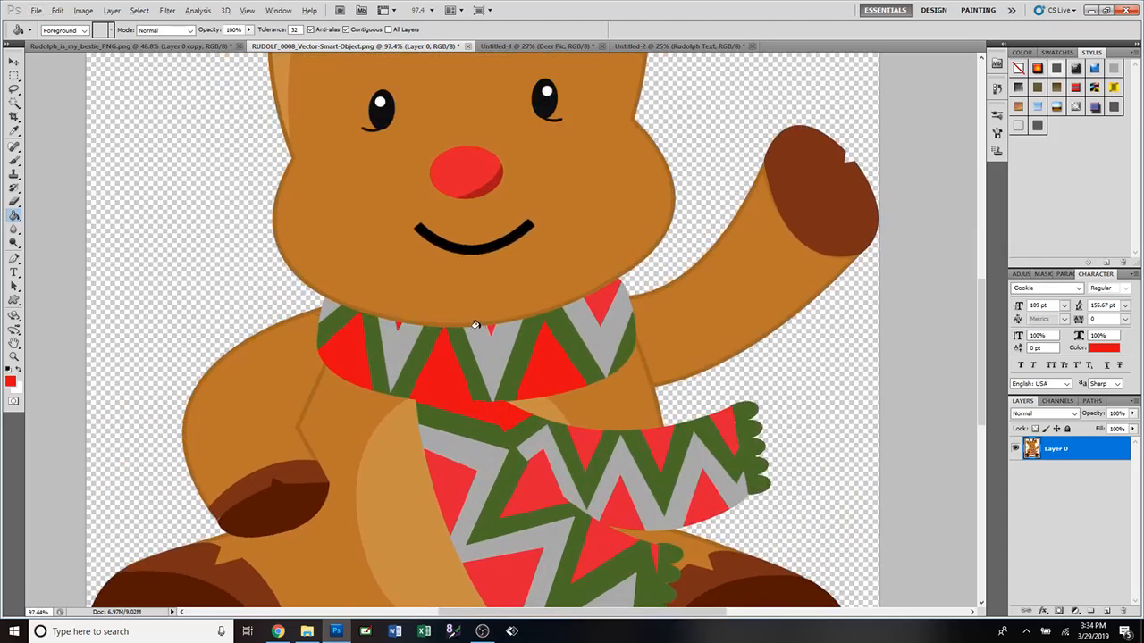
{"action": "left_click", "coordinate": [596, 304]}
Fill the red triangles on both hanging ends of the scarf with the foreground red.
{"action": "scroll", "coordinate": [564, 391], "scroll_direction": "down", "scroll_amount": 5}
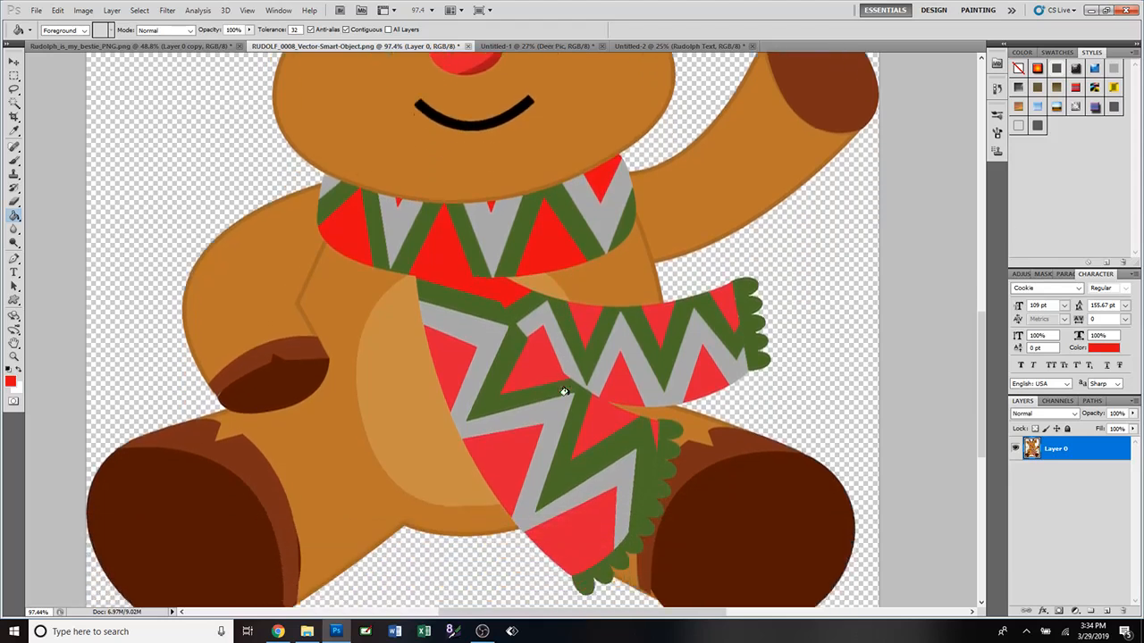
{"action": "left_click", "coordinate": [457, 350]}
{"action": "left_click", "coordinate": [515, 468]}
{"action": "left_click", "coordinate": [566, 527]}
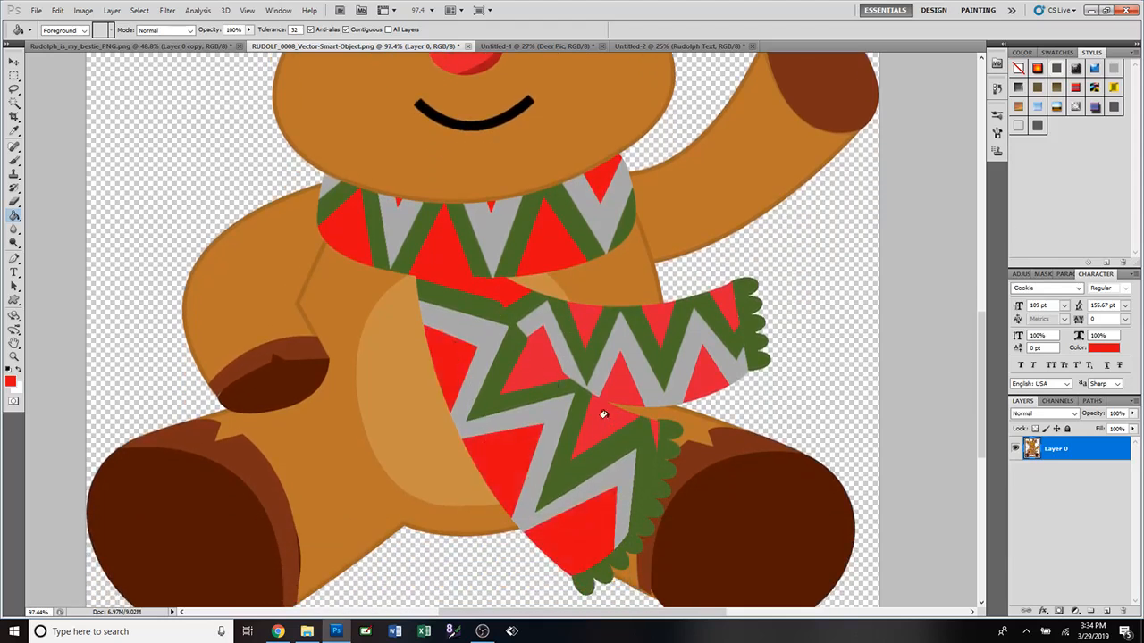
{"action": "left_click", "coordinate": [605, 412]}
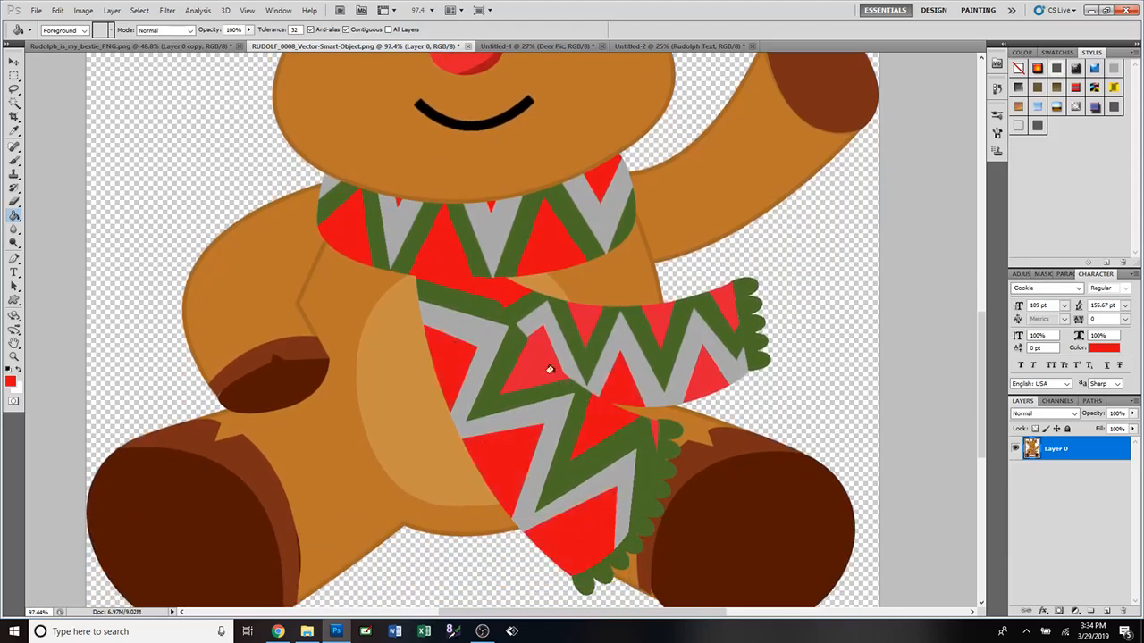
{"action": "left_click", "coordinate": [588, 310]}
{"action": "left_click", "coordinate": [650, 312]}
{"action": "left_click", "coordinate": [721, 300]}
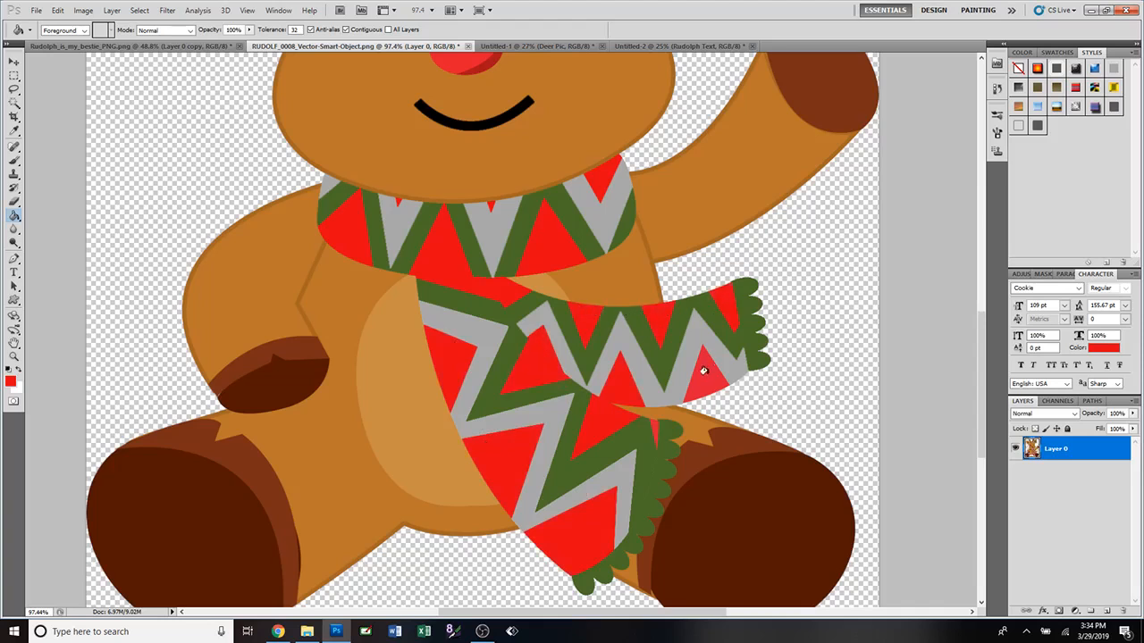
{"action": "left_click", "coordinate": [694, 376]}
Fill the main area of the reindeer's nose with the foreground red.
{"action": "scroll", "coordinate": [414, 472], "scroll_direction": "up", "scroll_amount": 2}
{"action": "scroll", "coordinate": [413, 474], "scroll_direction": "up", "scroll_amount": 5}
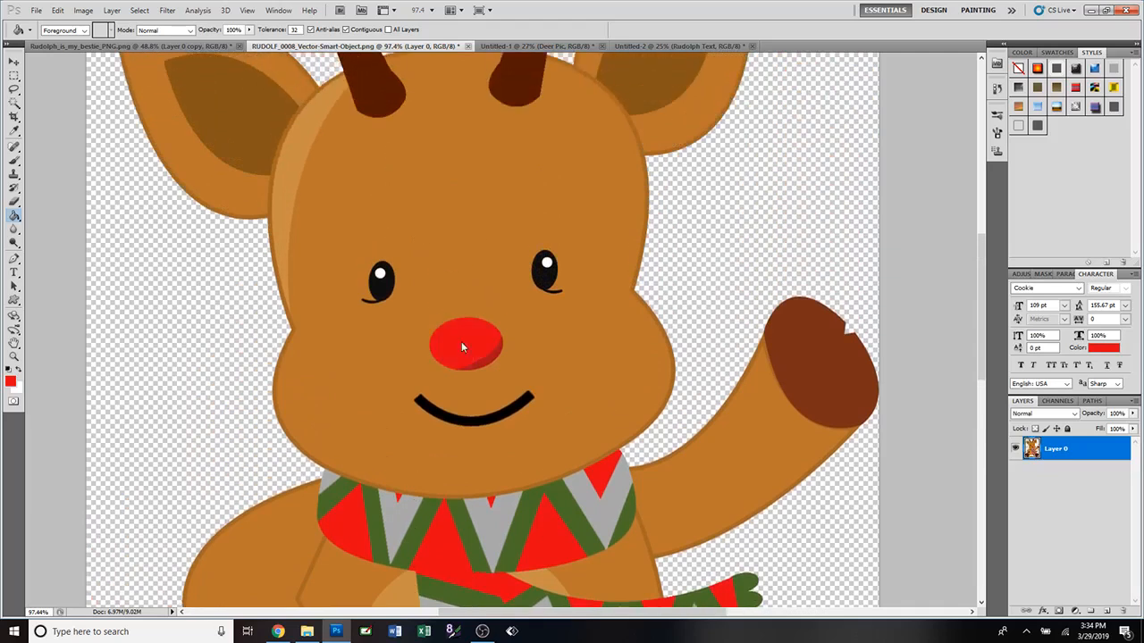
{"action": "key", "text": "ctrl+minus"}
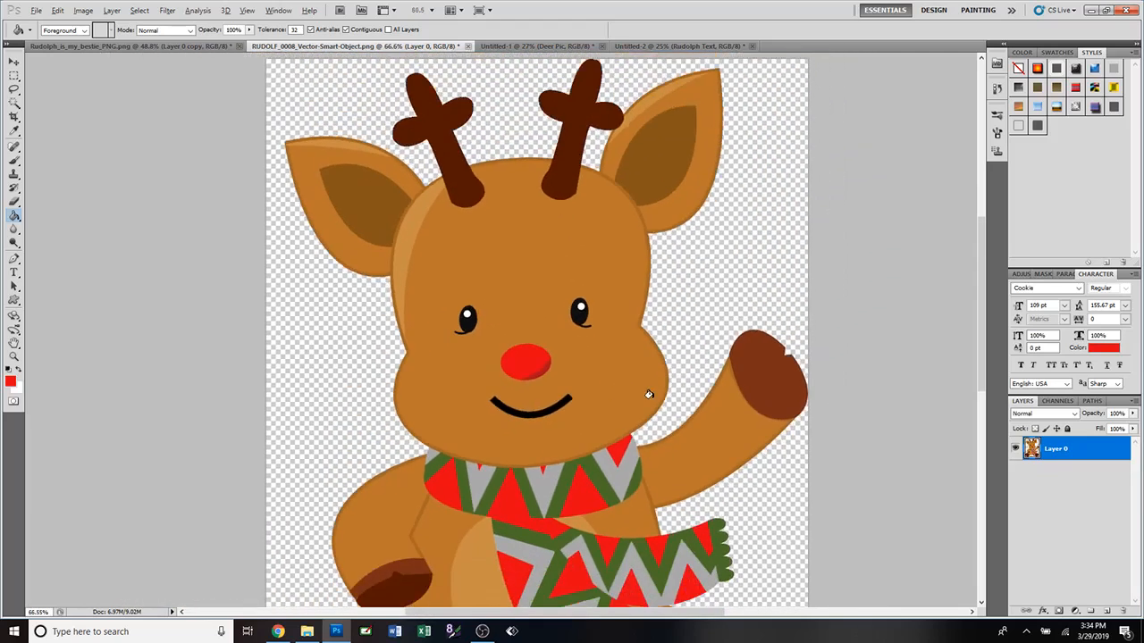
{"action": "scroll", "coordinate": [657, 394], "scroll_direction": "down", "scroll_amount": 5}
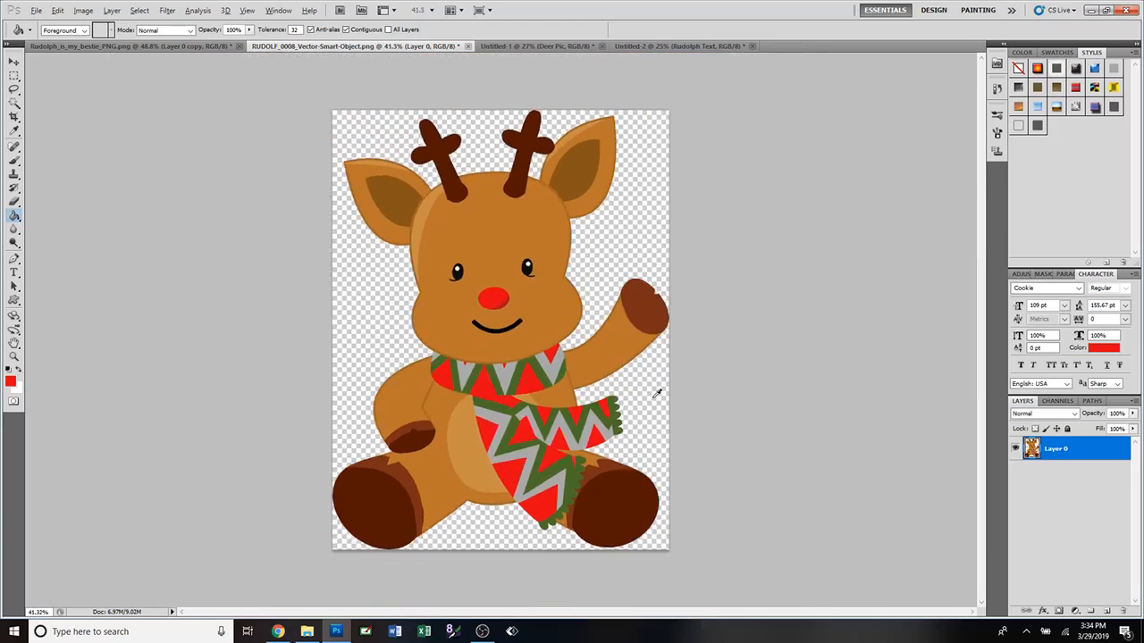
{"action": "key", "text": "alt"}
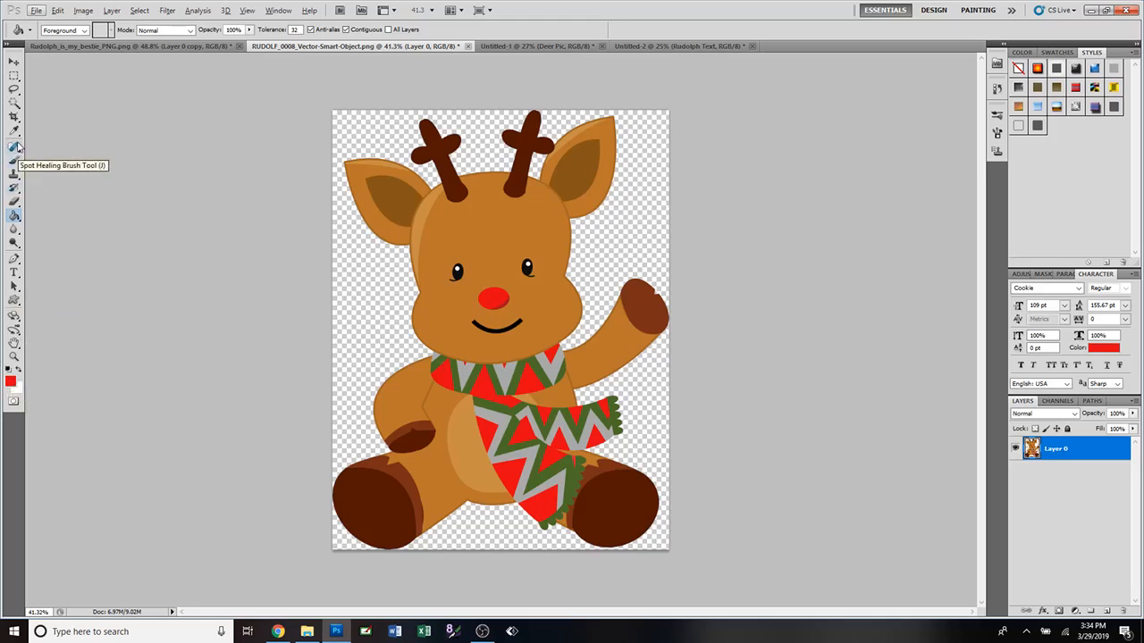
Examine the hearts on the reindeer's feet in Untitled-1 by hiding and showing Layer 4.
{"action": "left_click", "coordinate": [540, 46]}
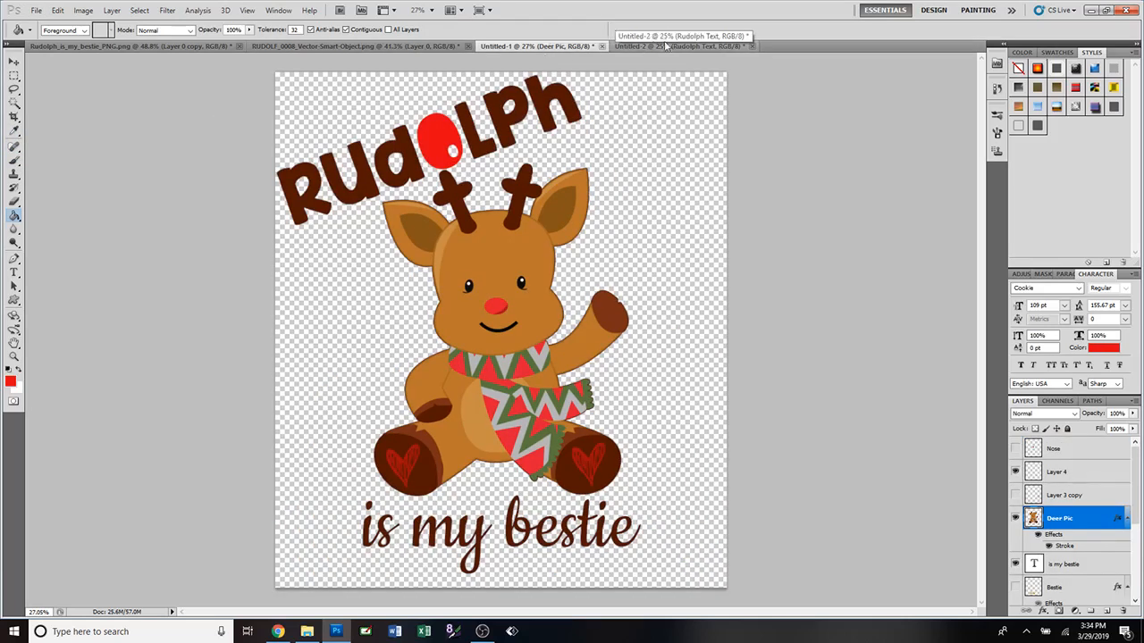
{"action": "left_click", "coordinate": [407, 47]}
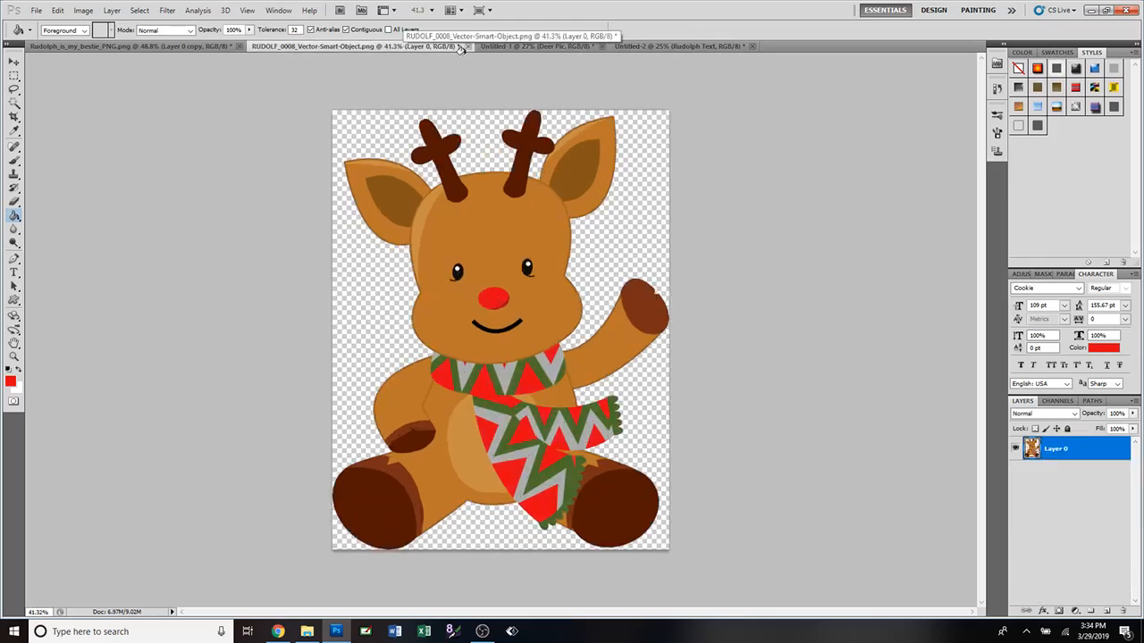
{"action": "left_click", "coordinate": [531, 48]}
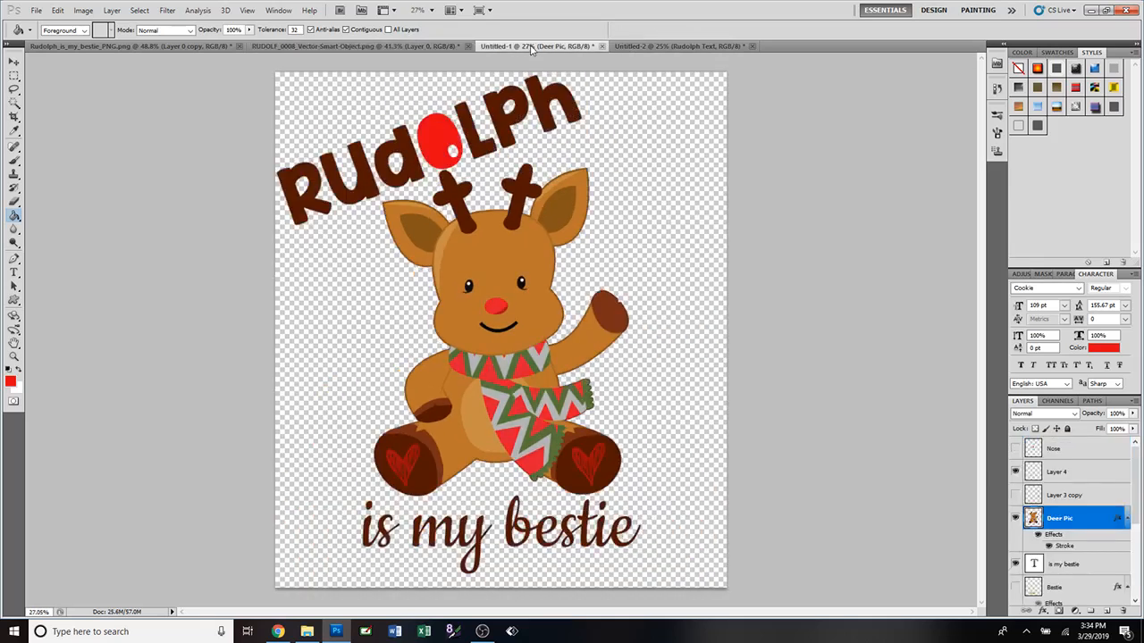
{"action": "left_click", "coordinate": [1015, 472]}
{"action": "left_click", "coordinate": [1015, 471]}
{"action": "left_click", "coordinate": [1015, 472]}
{"action": "left_click", "coordinate": [1015, 471]}
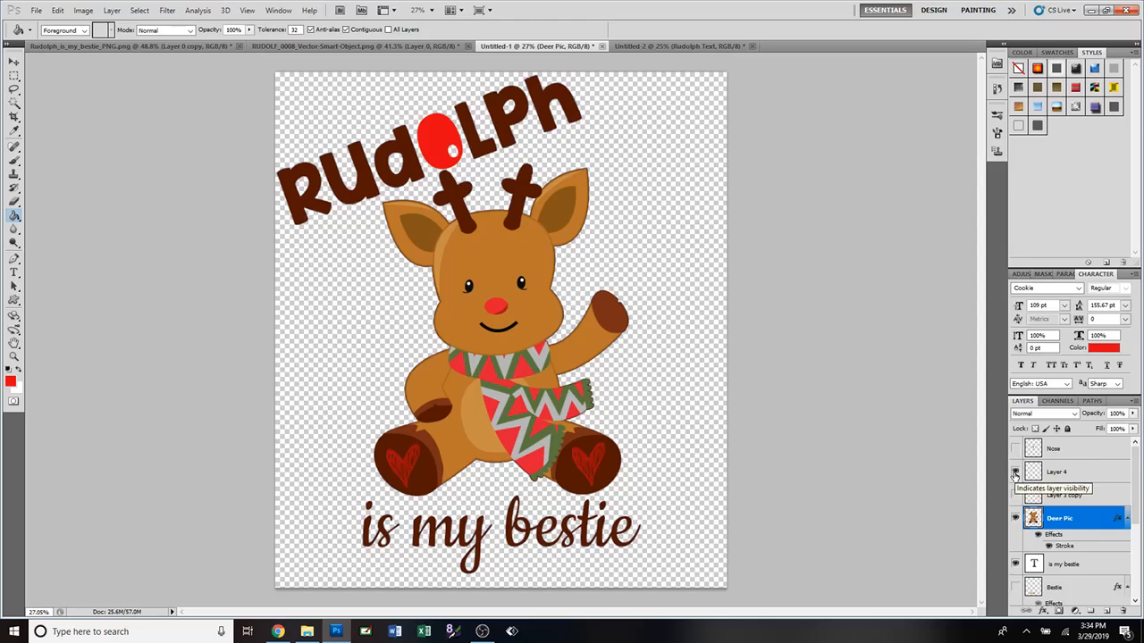
Stamp a red heart on each foot sole of the reindeer in RUDOLF_0008_Vector-Smart-Object.png, using the heart brush at size 277.
{"action": "left_click", "coordinate": [399, 48]}
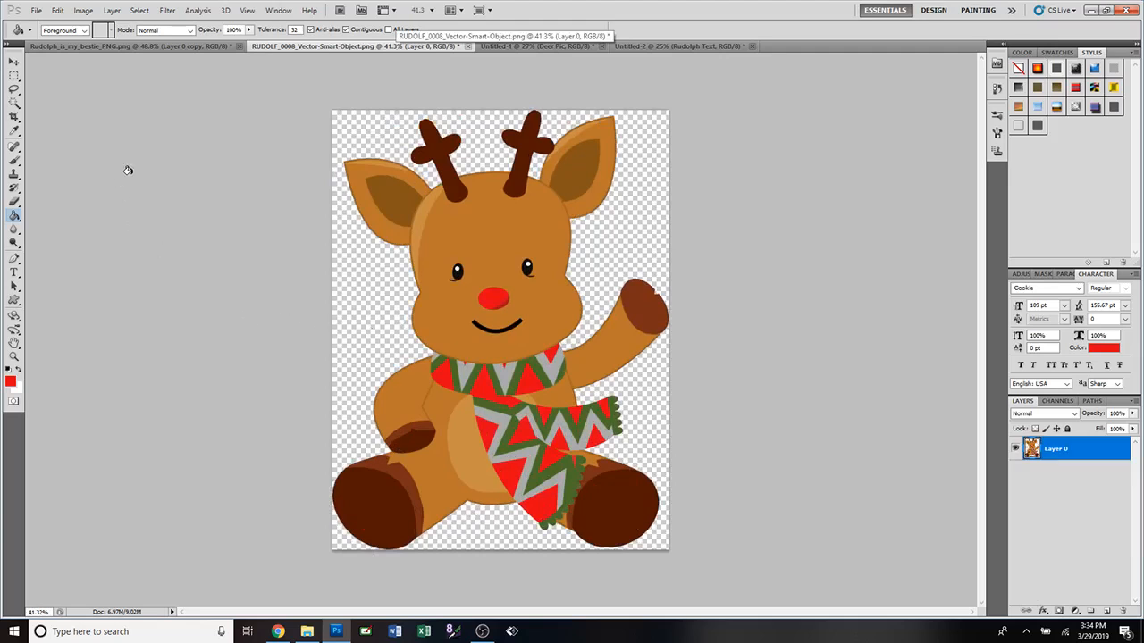
{"action": "left_click", "coordinate": [14, 162]}
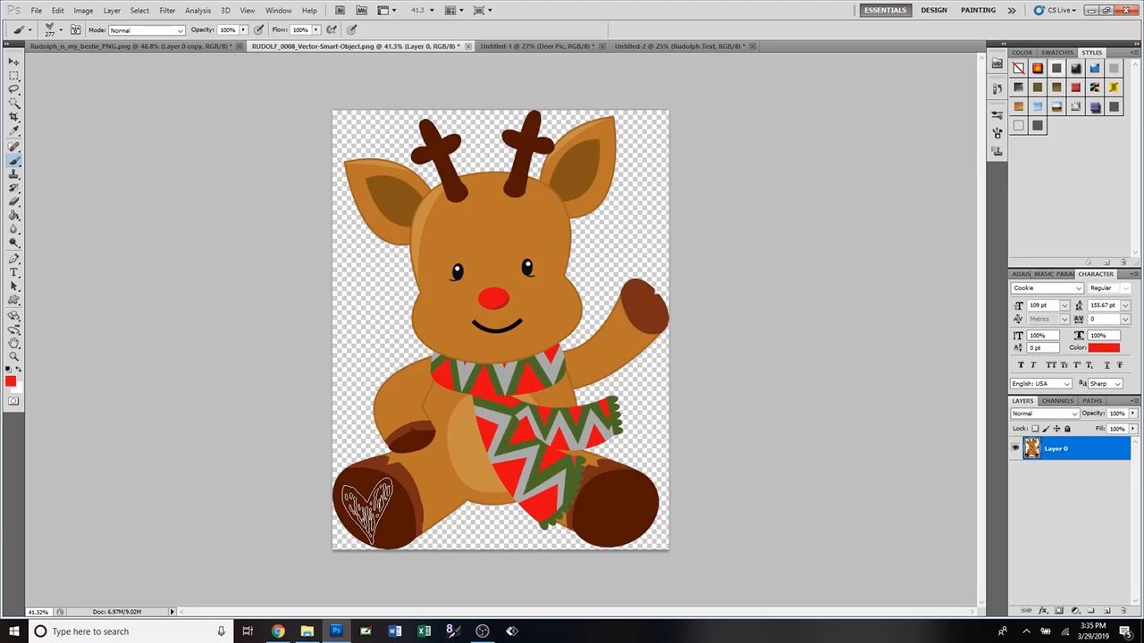
{"action": "left_click", "coordinate": [367, 511]}
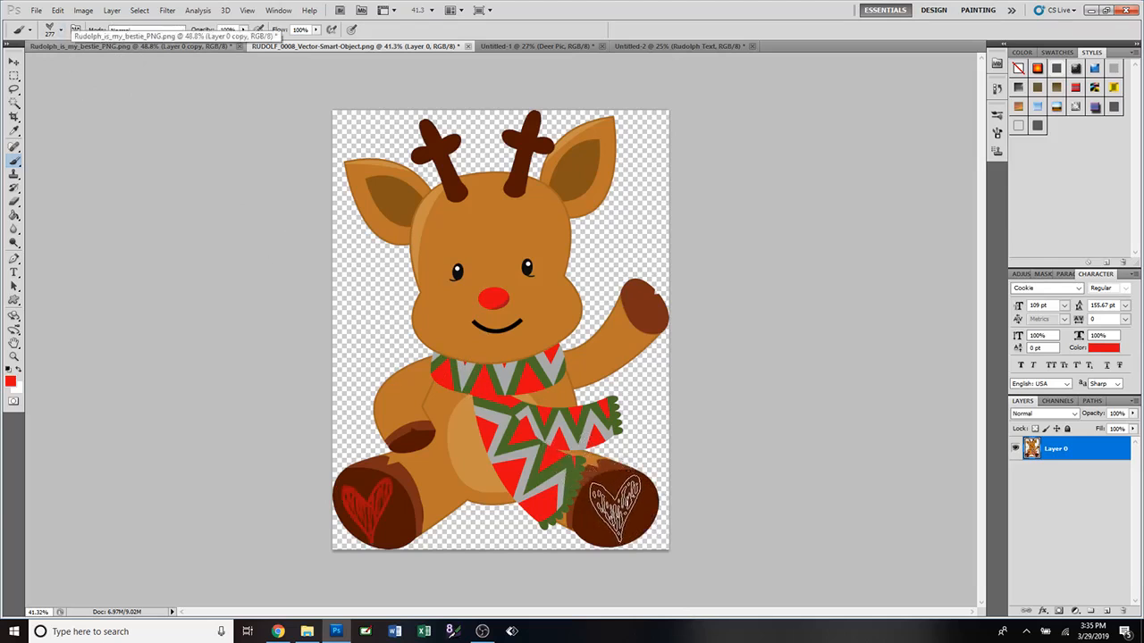
{"action": "left_click", "coordinate": [615, 505]}
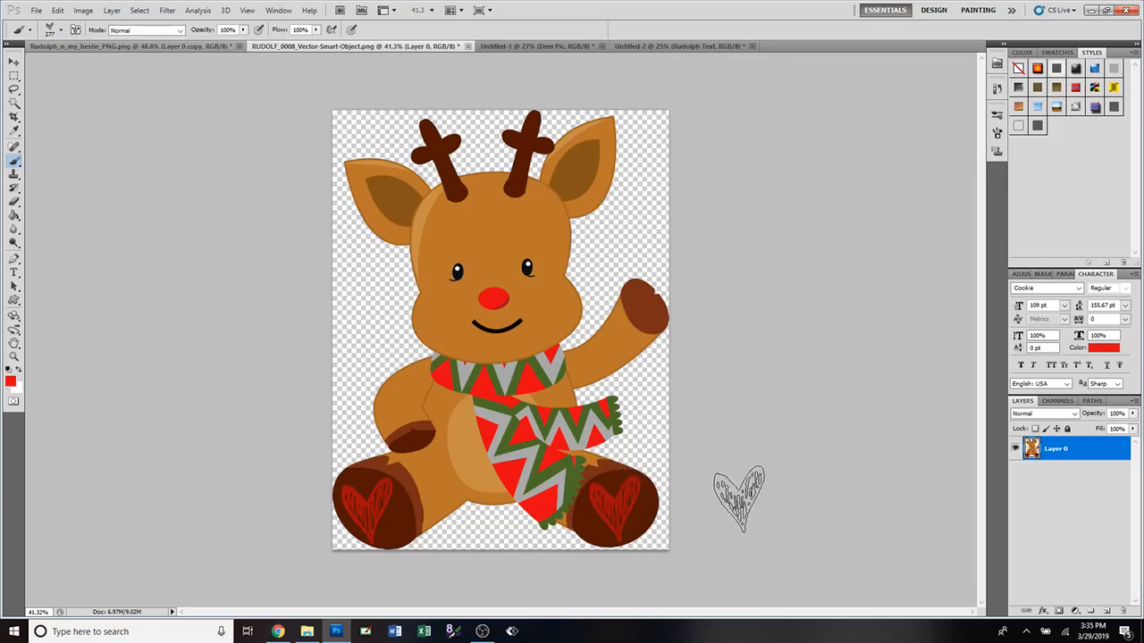
Rename Layer 4 in the Untitled-1 document as Hearts on Feet.
{"action": "left_click", "coordinate": [14, 61]}
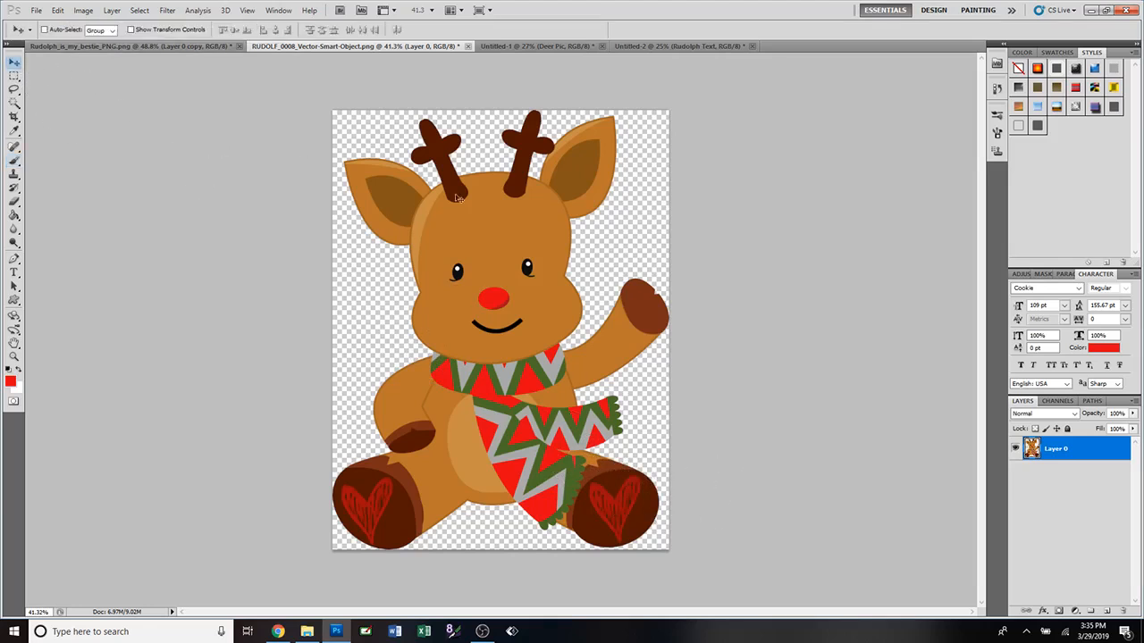
{"action": "left_click_drag", "start_coordinate": [487, 326], "coordinate": [494, 319]}
{"action": "left_click", "coordinate": [550, 46]}
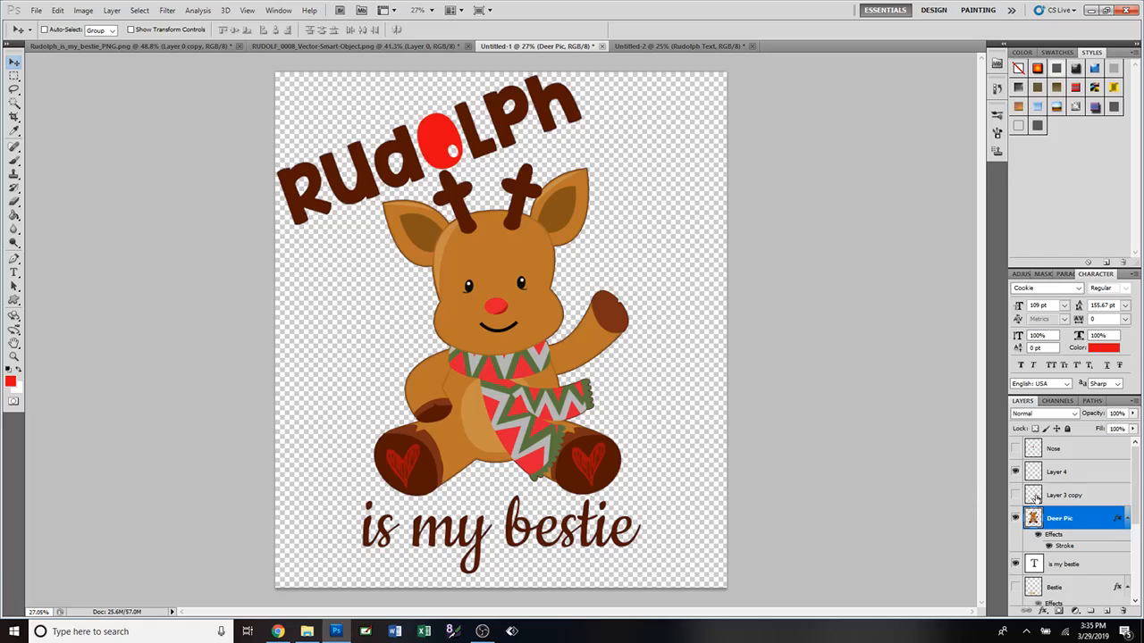
{"action": "left_click", "coordinate": [1015, 476]}
{"action": "double_click", "coordinate": [1057, 472]}
{"action": "type", "text": "H"}
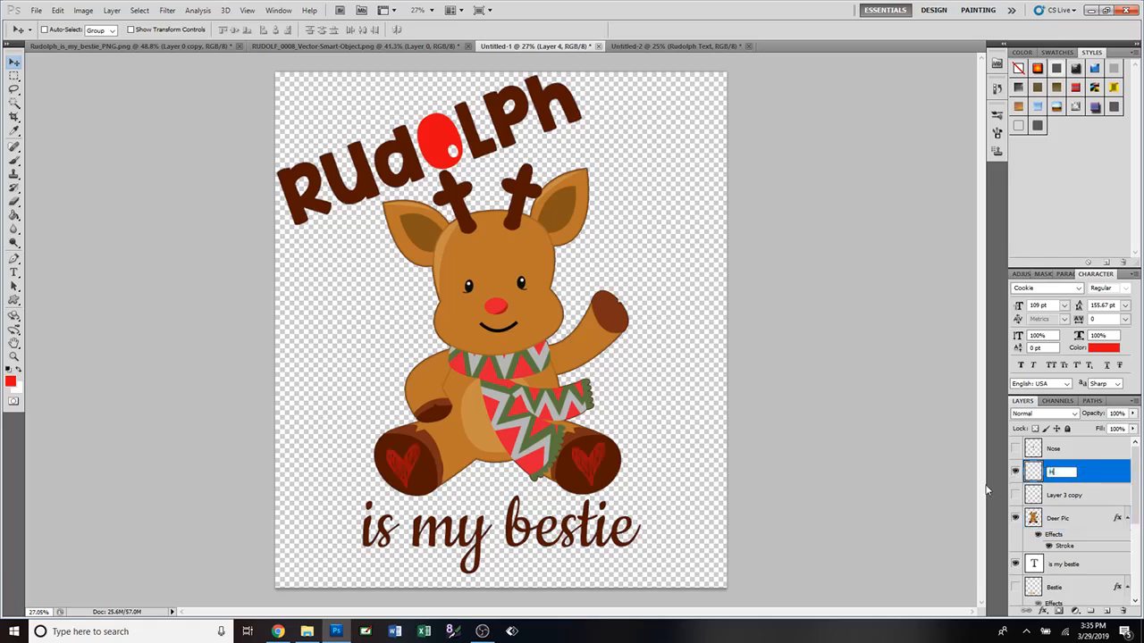
{"action": "type", "text": "earts on Feet"}
{"action": "key", "text": "Return"}
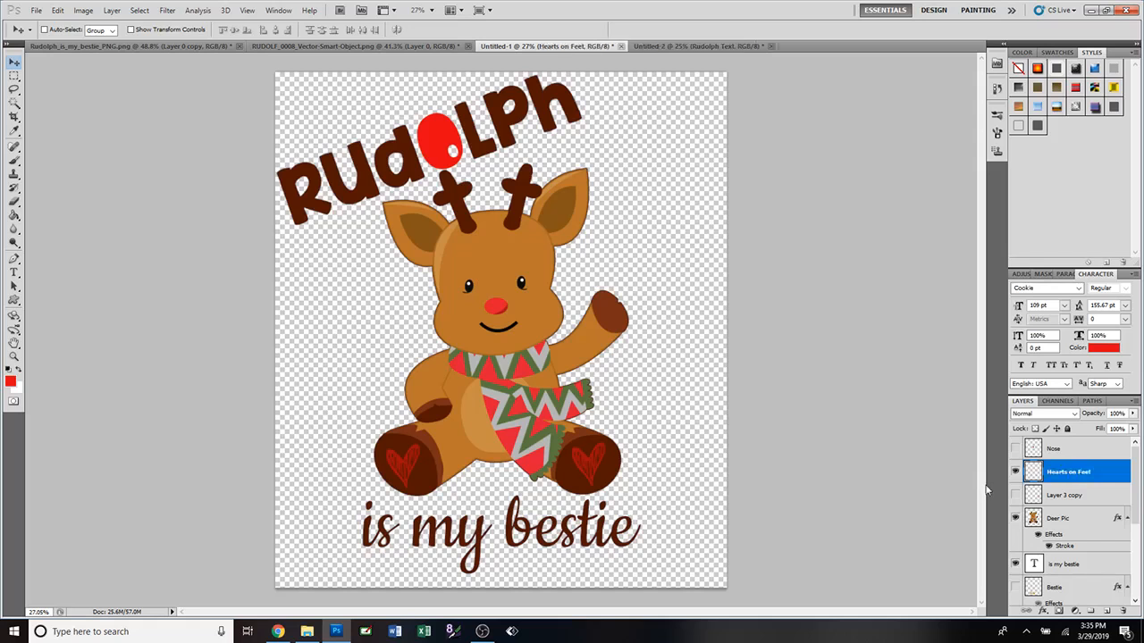
Compare the reindeer with and without its hearts by repeatedly hiding and showing the Hearts on Feet layer.
{"action": "left_click", "coordinate": [1015, 473]}
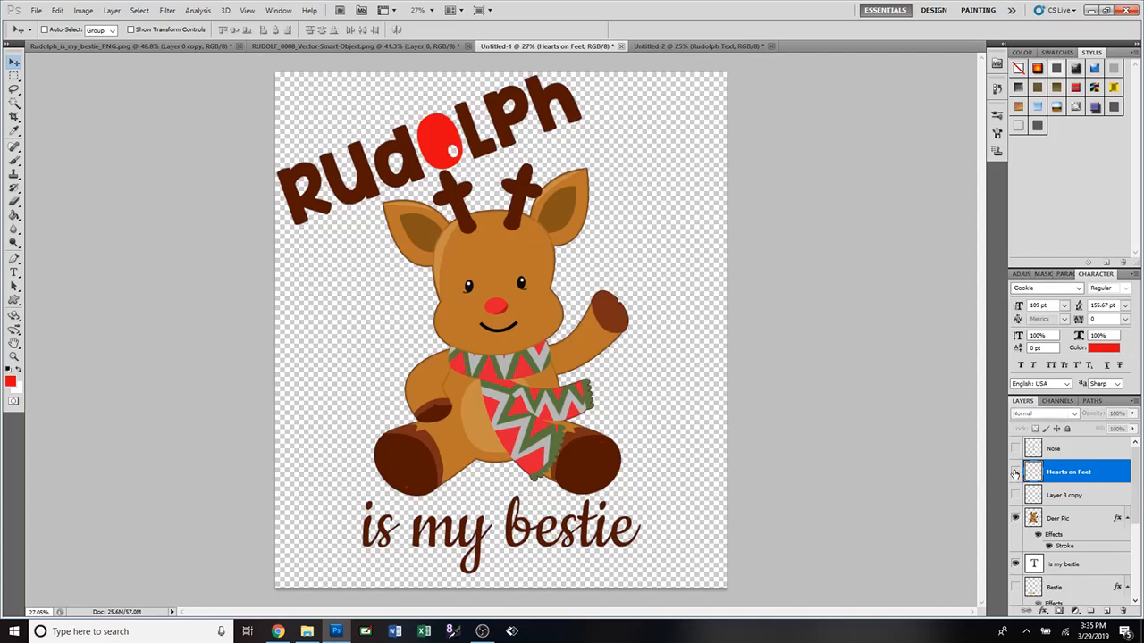
{"action": "left_click", "coordinate": [1015, 472]}
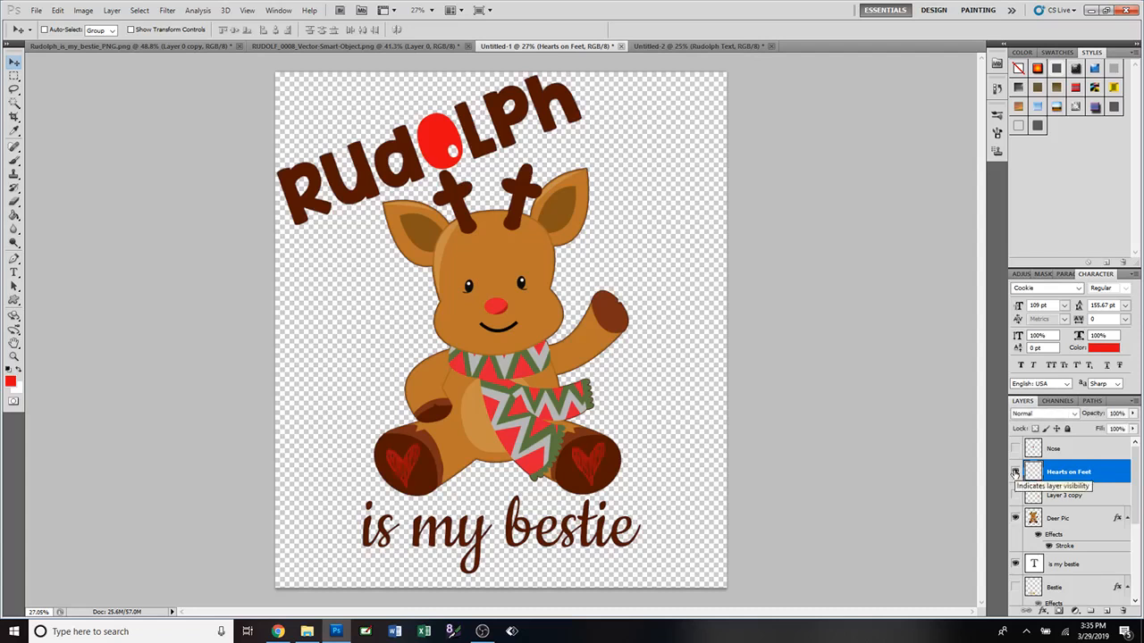
{"action": "left_click", "coordinate": [1015, 473]}
{"action": "left_click", "coordinate": [1015, 473]}
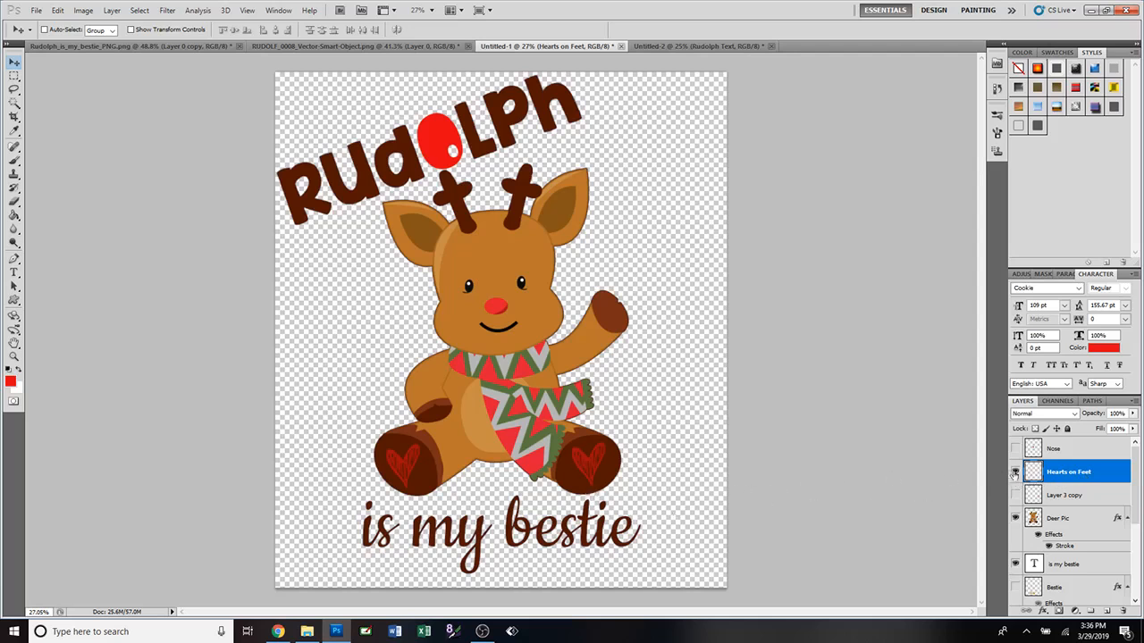
{"action": "left_click", "coordinate": [1015, 473]}
{"action": "left_click", "coordinate": [1015, 473]}
{"action": "left_click", "coordinate": [1015, 473]}
{"action": "left_click", "coordinate": [1015, 473]}
Copy the recoloured reindeer from RUDOLF_0008_Vector-Smart-Object.png into Untitled-2 and position it directly below the Rudolph lettering.
{"action": "left_click", "coordinate": [357, 45]}
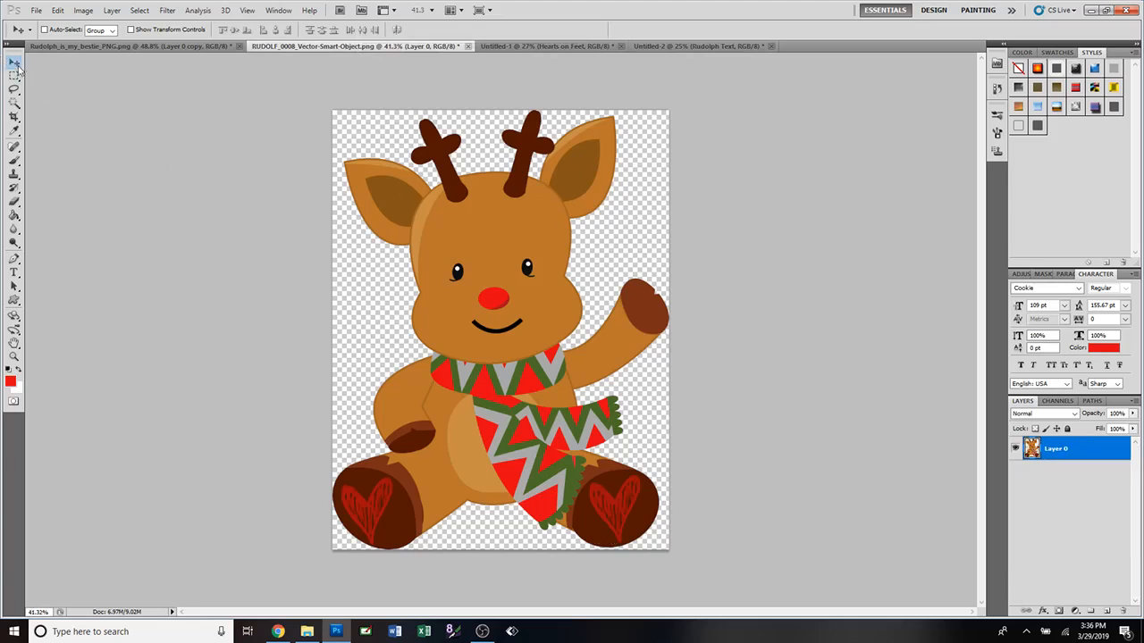
{"action": "left_click_drag", "start_coordinate": [486, 266], "coordinate": [494, 362]}
{"action": "left_click_drag", "start_coordinate": [501, 406], "coordinate": [498, 351]}
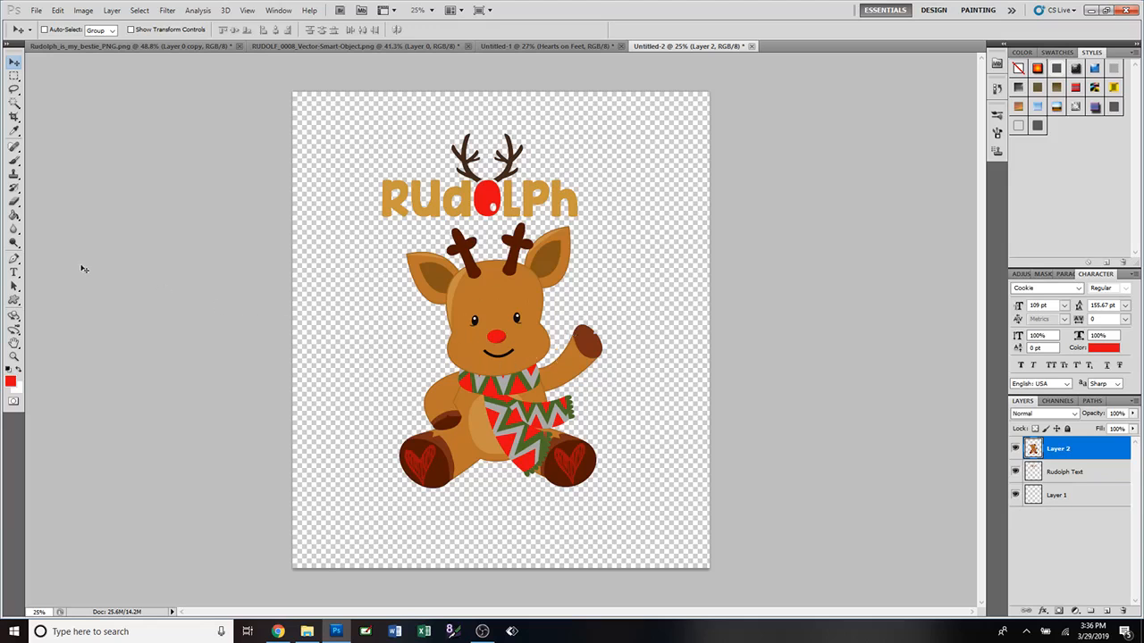
Add the text "is my bestie" in red Cookie at 109 pt and position it centred directly beneath the reindeer.
{"action": "left_click", "coordinate": [14, 275]}
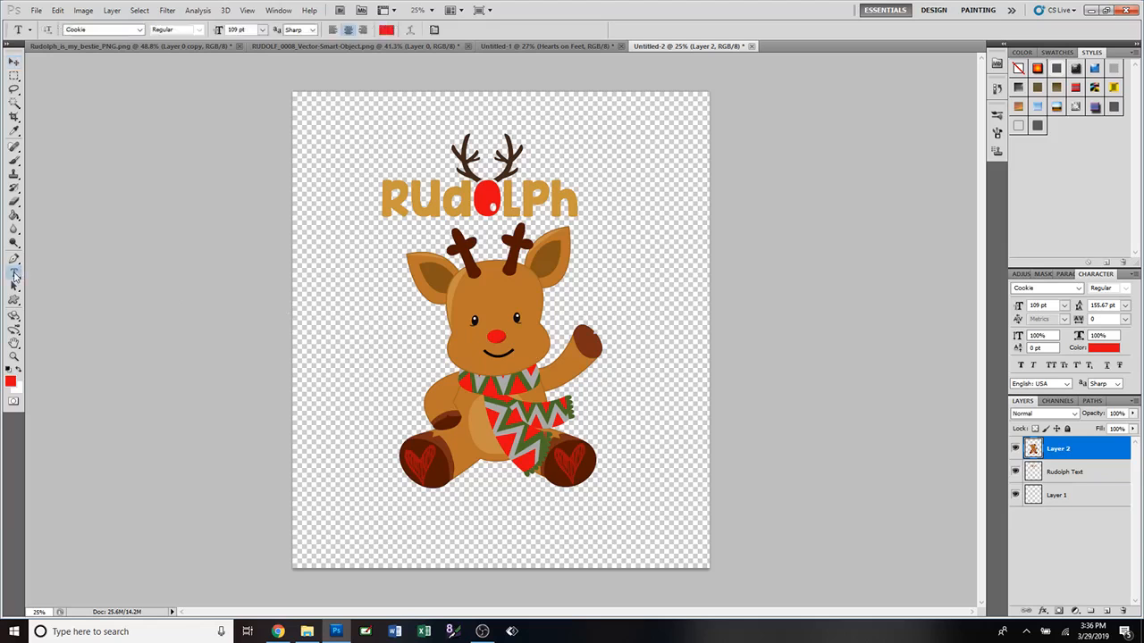
{"action": "left_click", "coordinate": [370, 542]}
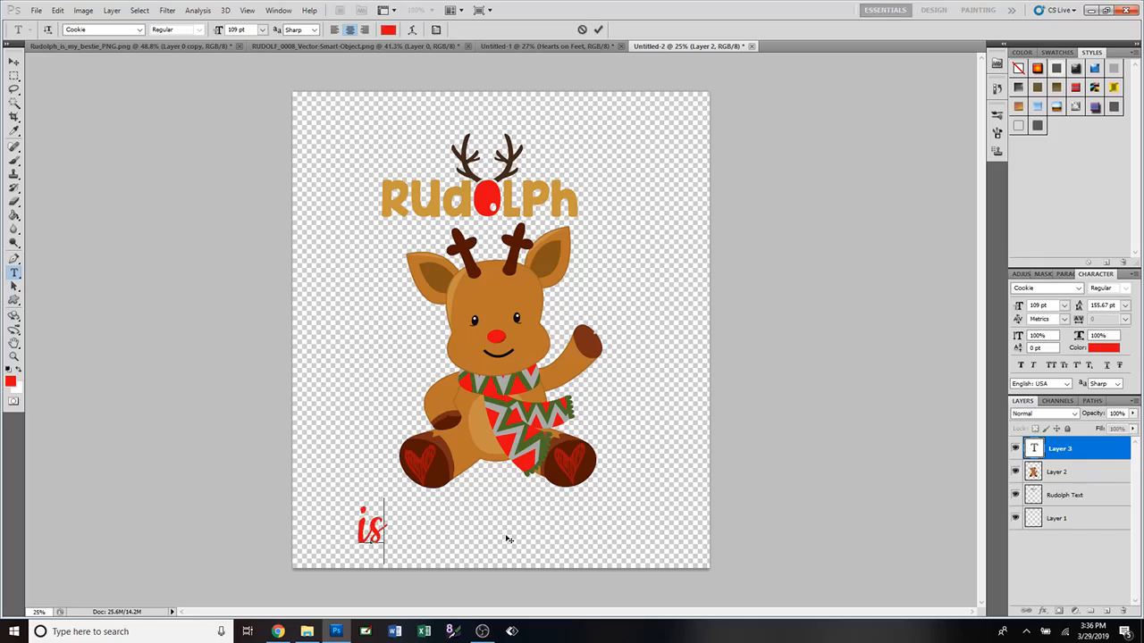
{"action": "type", "text": "my be"}
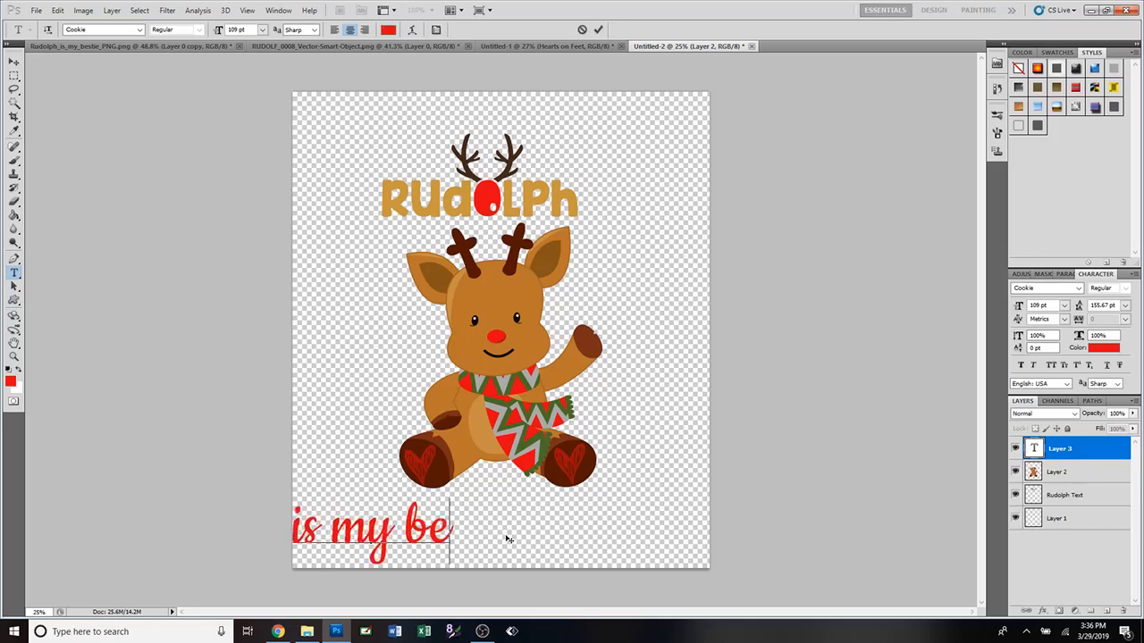
{"action": "type", "text": "stie"}
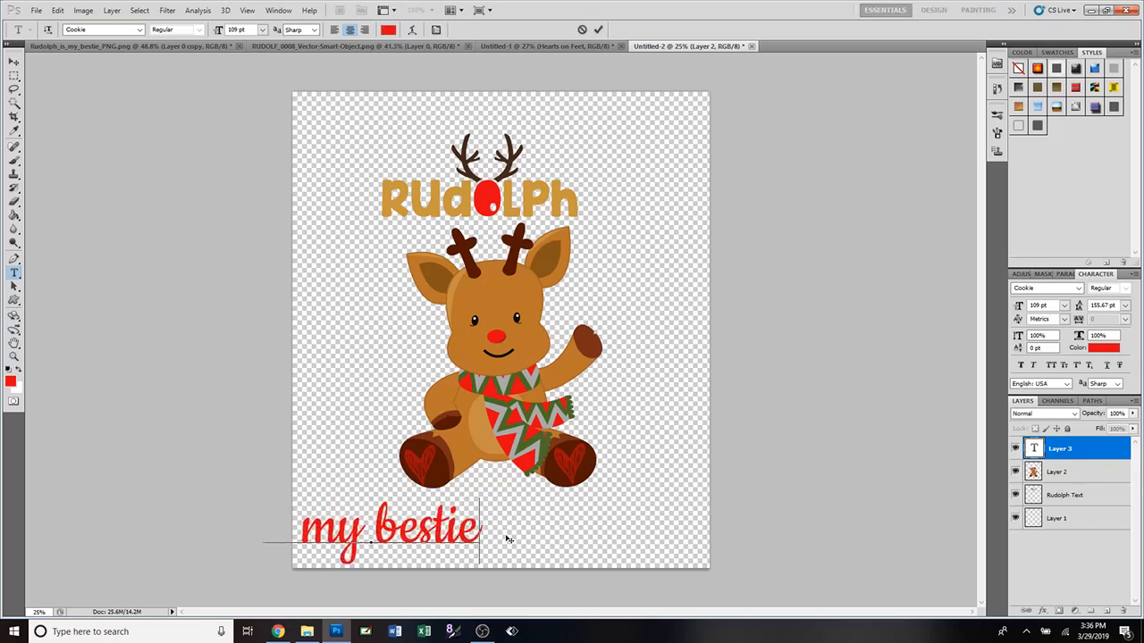
{"action": "left_click", "coordinate": [596, 29]}
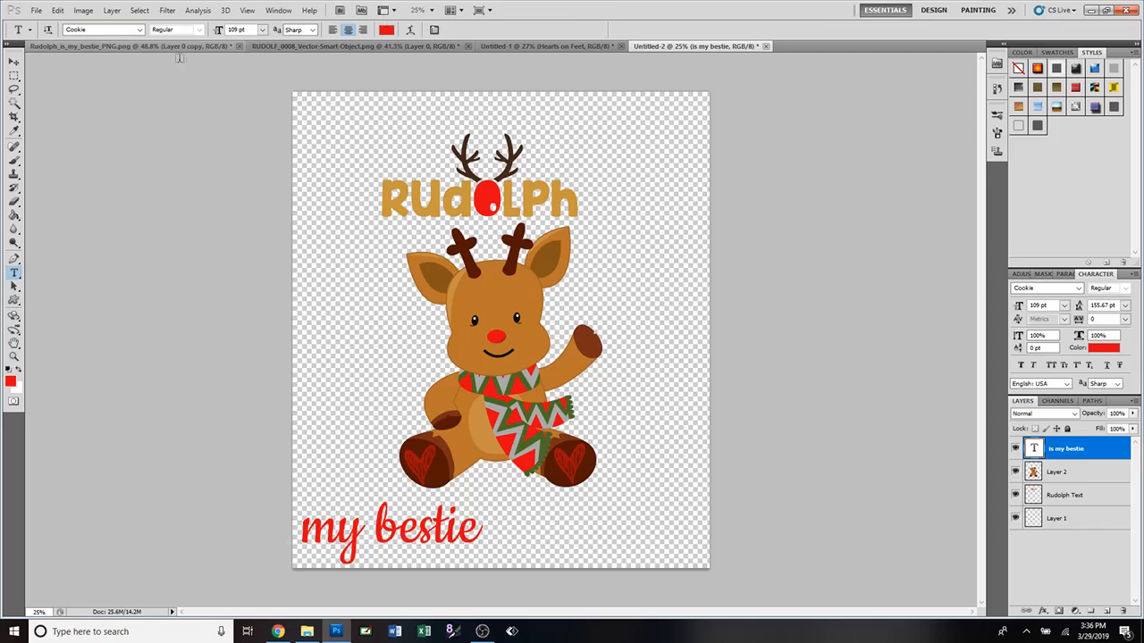
{"action": "left_click", "coordinate": [15, 63]}
{"action": "left_click_drag", "start_coordinate": [382, 521], "coordinate": [508, 518]}
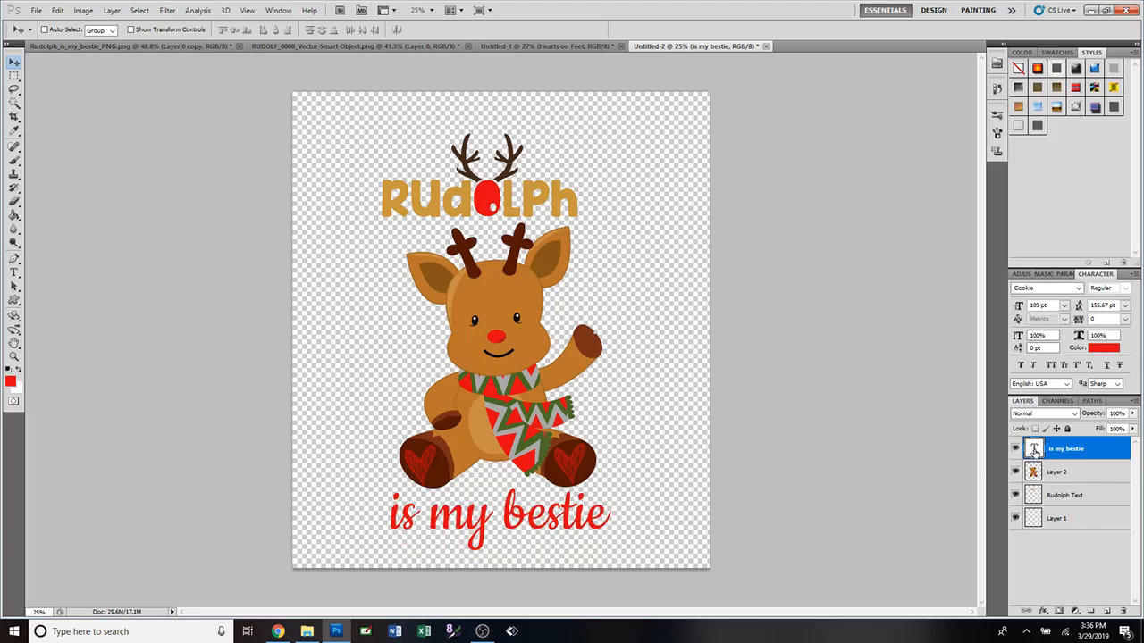
Recolour the "is my bestie" text dark brown (#521700), sampling the colour from the reindeer's foot sole.
{"action": "left_click", "coordinate": [15, 272]}
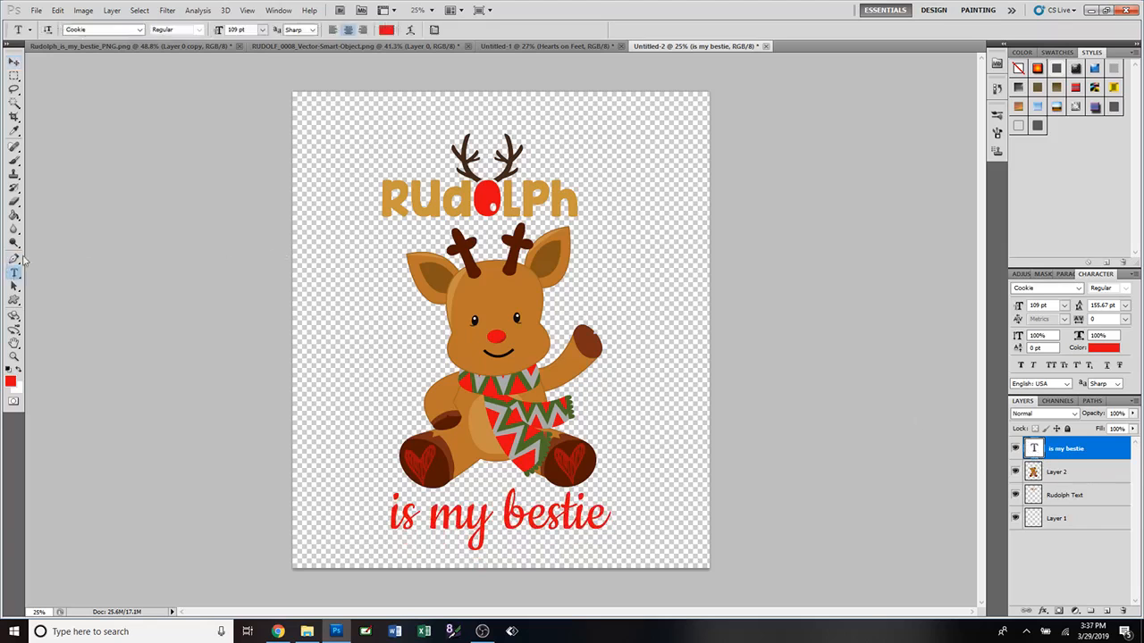
{"action": "left_click", "coordinate": [386, 29]}
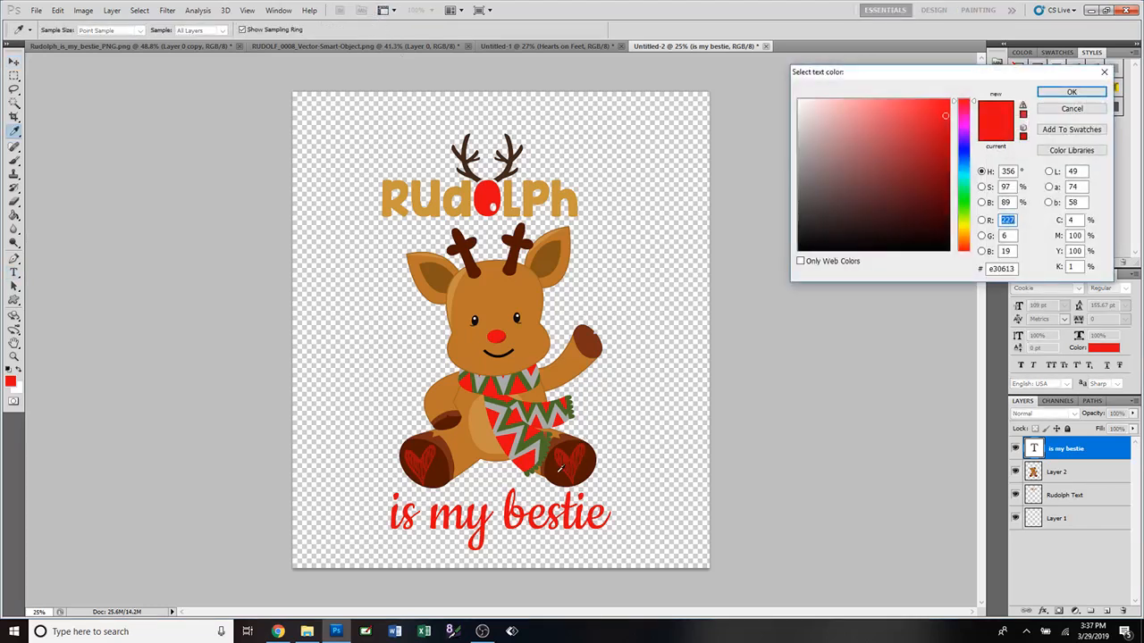
{"action": "left_click", "coordinate": [556, 473]}
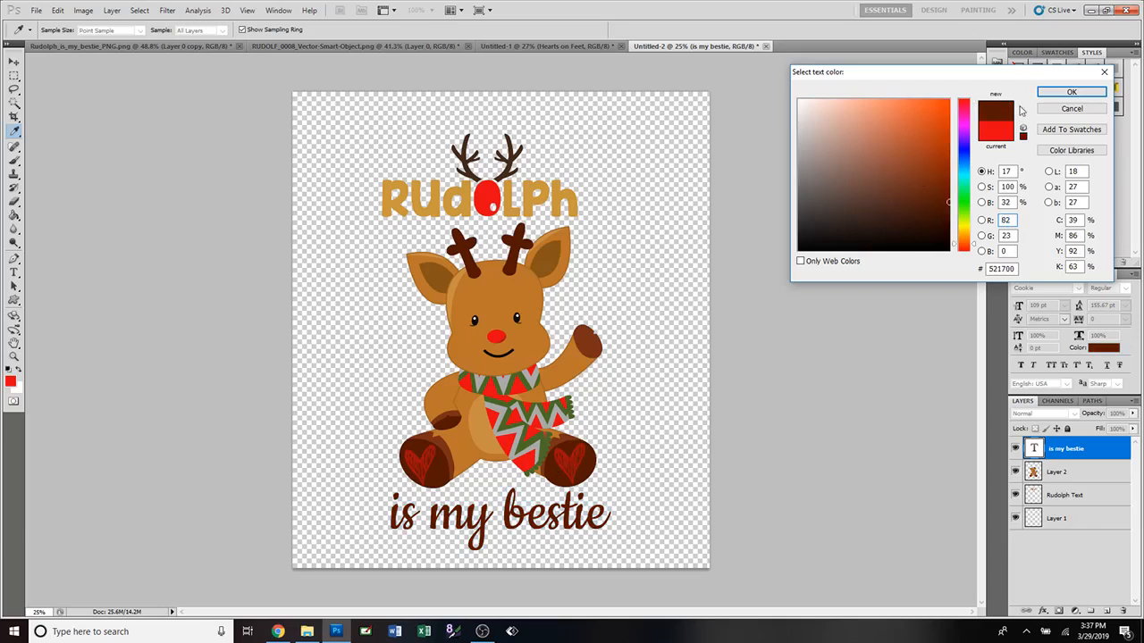
{"action": "left_click", "coordinate": [1072, 92]}
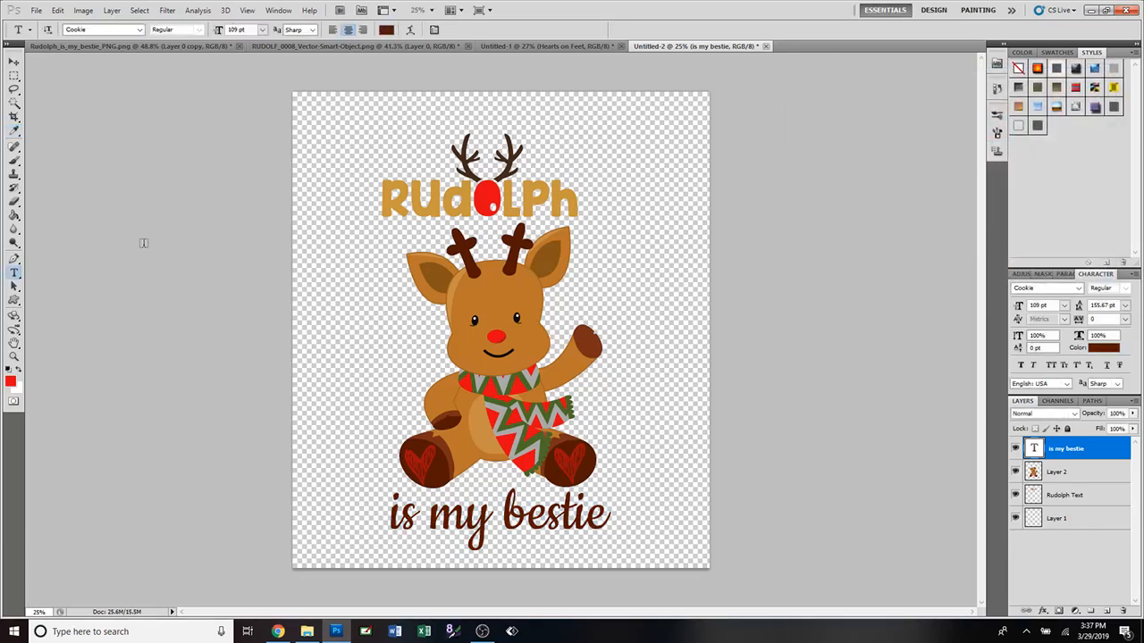
Sample the dark brown of "is my bestie" and fill the letters R, U, D, L, P and H on the Rudolph Text layer with it.
{"action": "left_click", "coordinate": [14, 132]}
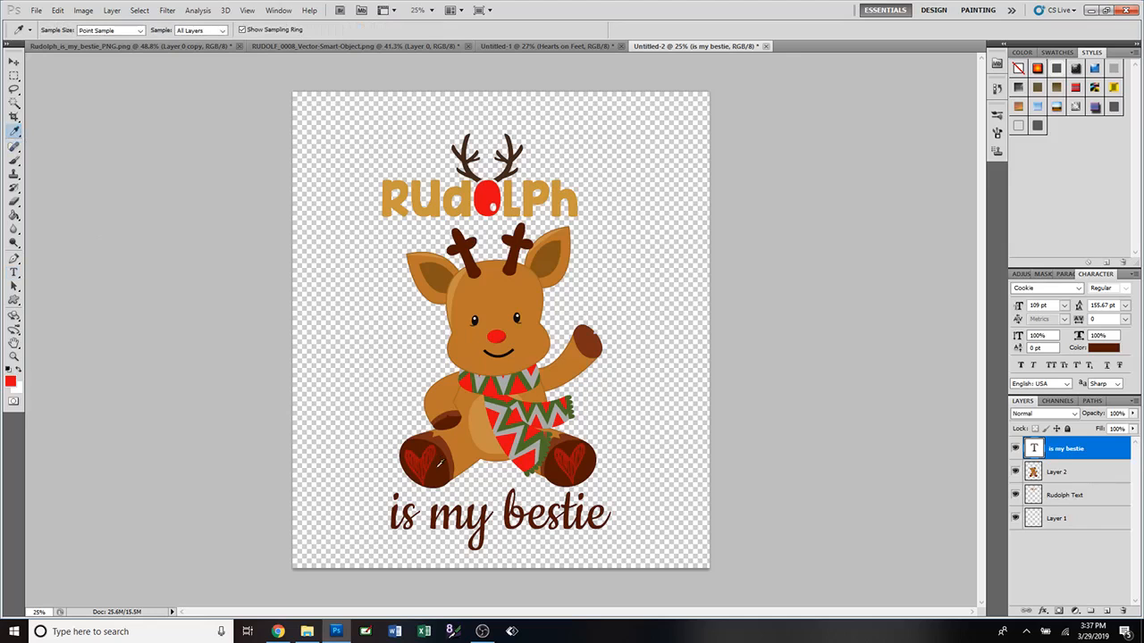
{"action": "left_click", "coordinate": [479, 517]}
{"action": "left_click", "coordinate": [14, 217]}
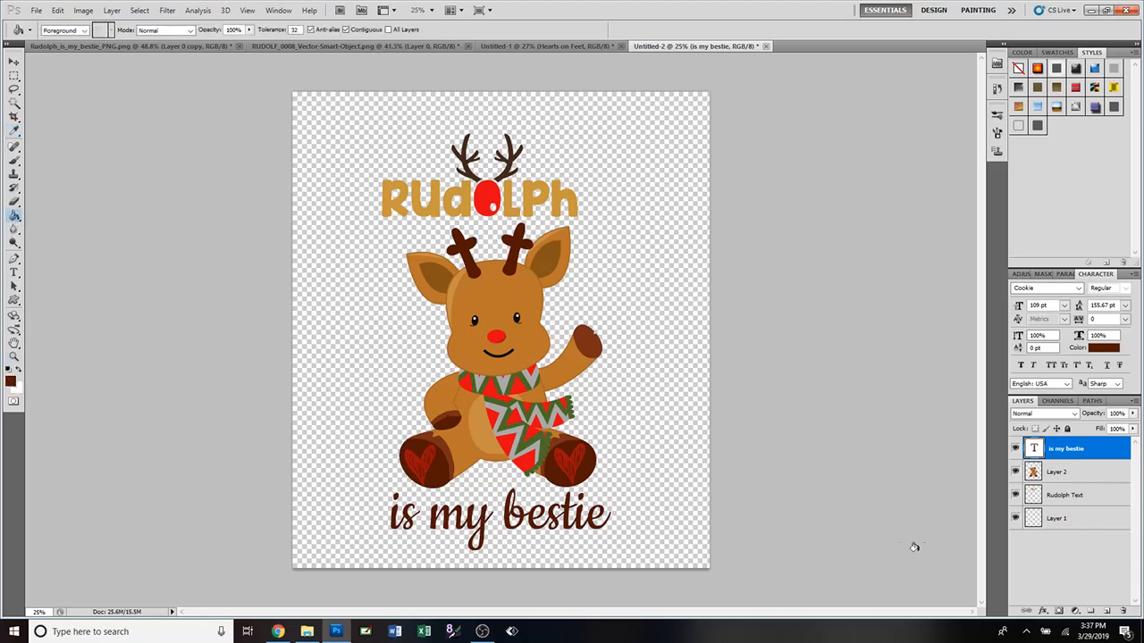
{"action": "left_click", "coordinate": [1053, 498]}
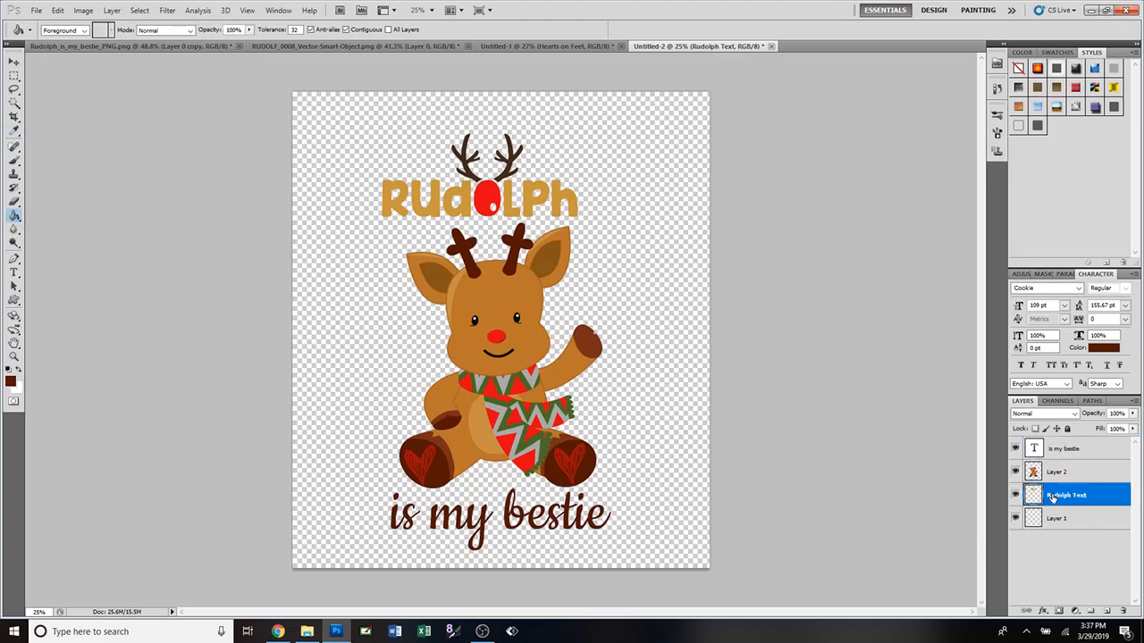
{"action": "left_click", "coordinate": [392, 200]}
{"action": "left_click", "coordinate": [414, 202]}
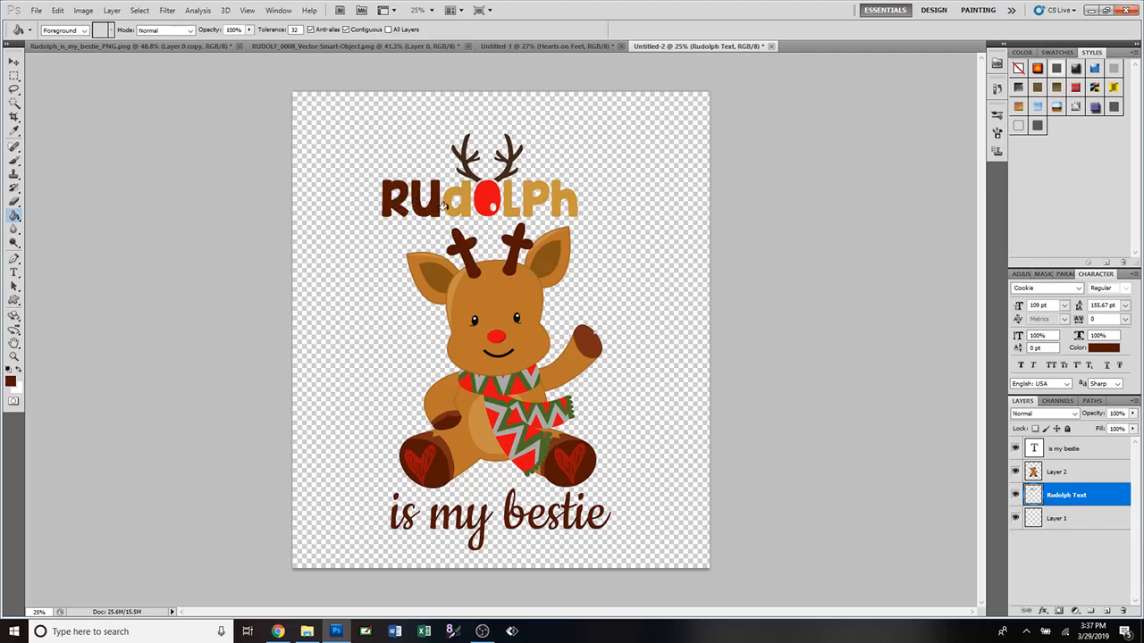
{"action": "left_click", "coordinate": [446, 205]}
{"action": "left_click", "coordinate": [522, 203]}
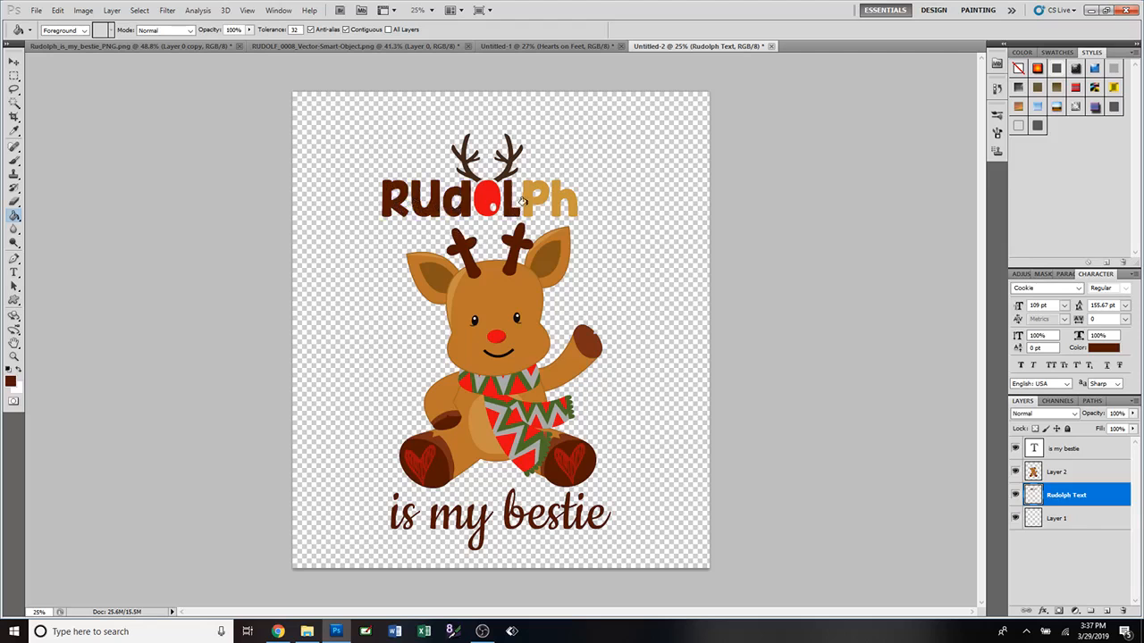
{"action": "left_click", "coordinate": [529, 197]}
{"action": "left_click", "coordinate": [551, 193]}
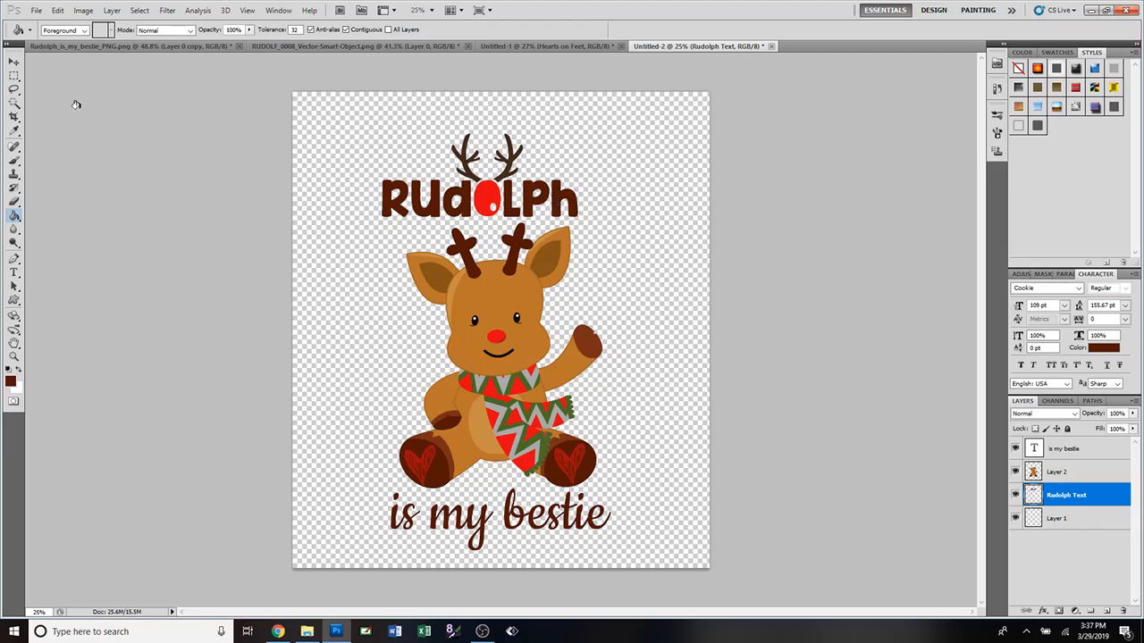
Rename Layer 2, which holds the reindeer, as Rudolph Pic.
{"action": "left_click", "coordinate": [15, 62]}
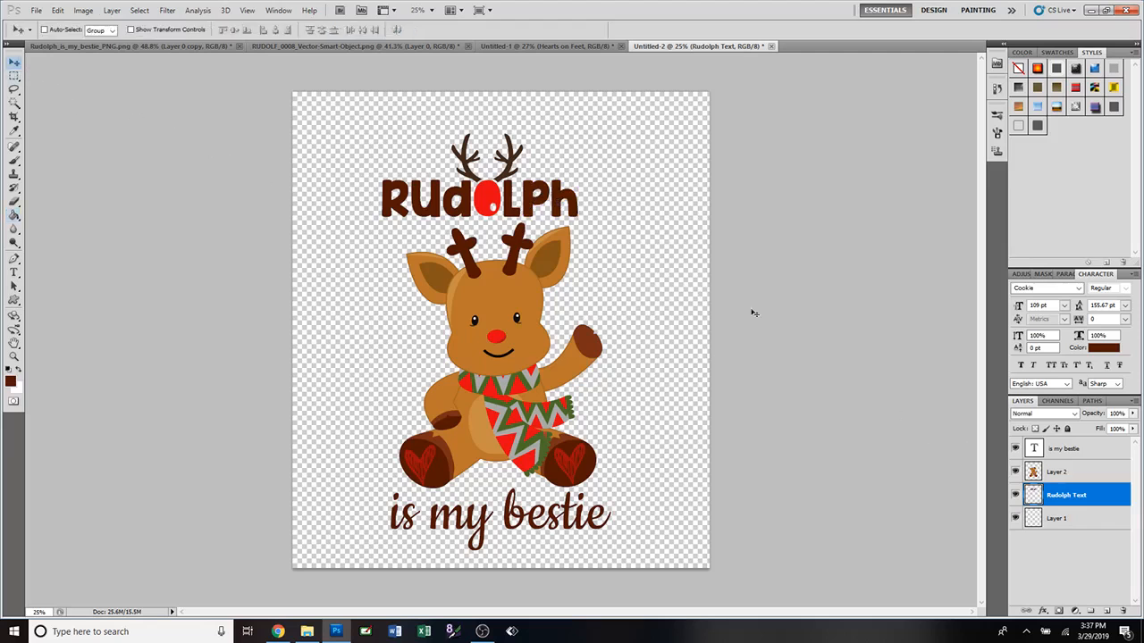
{"action": "double_click", "coordinate": [1056, 473]}
{"action": "type", "text": "R"}
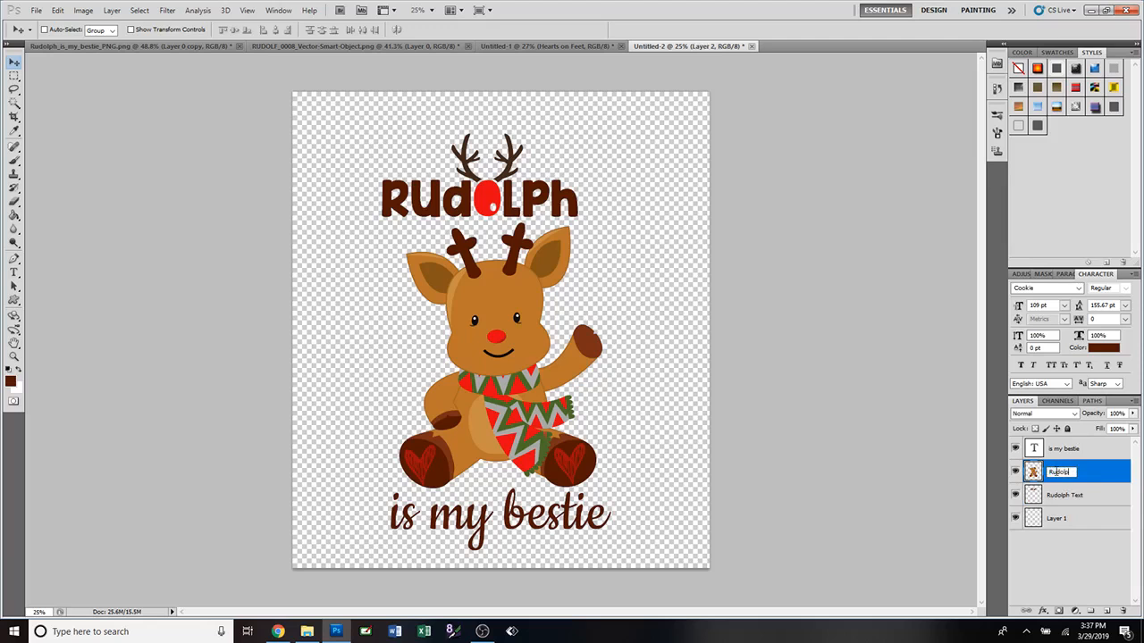
{"action": "type", "text": "udolph"}
{"action": "key", "text": "Return"}
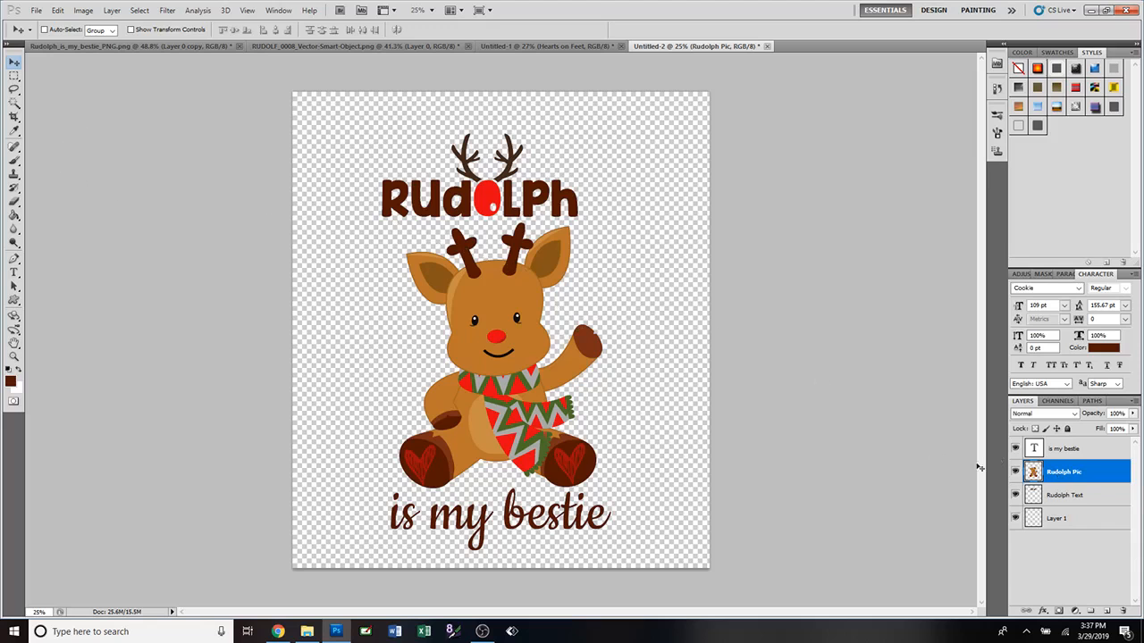
Erase the base of the antler nearest the letter D on the Rudolph Text layer, using the Eraser at size 70.
{"action": "left_click", "coordinate": [1071, 498]}
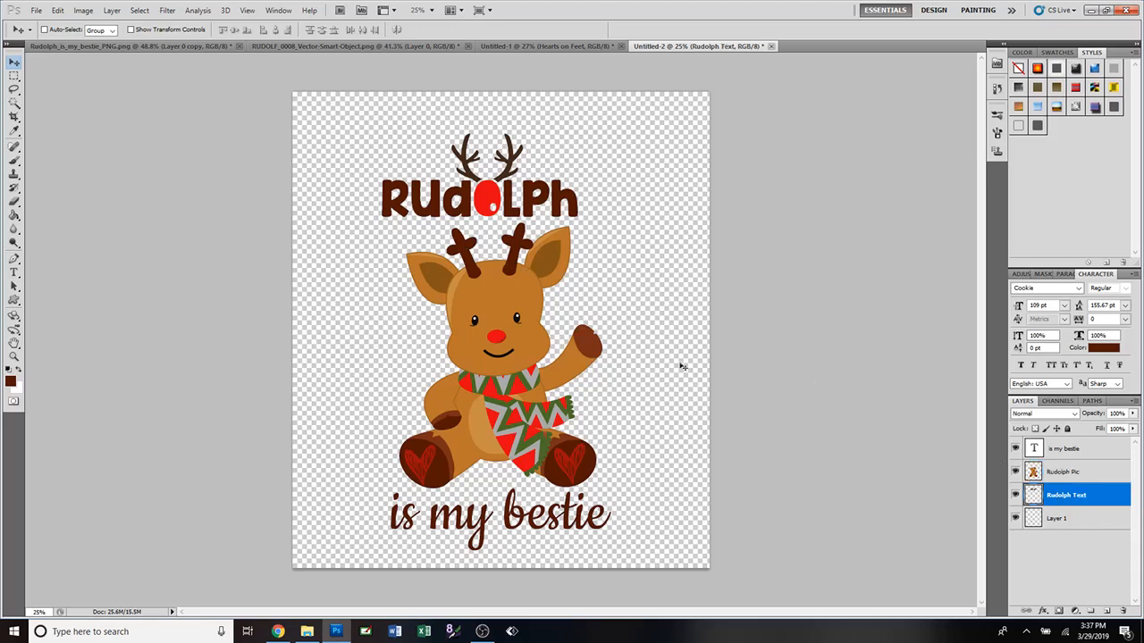
{"action": "left_click", "coordinate": [14, 203]}
{"action": "scroll", "coordinate": [469, 236], "scroll_direction": "up", "scroll_amount": 11}
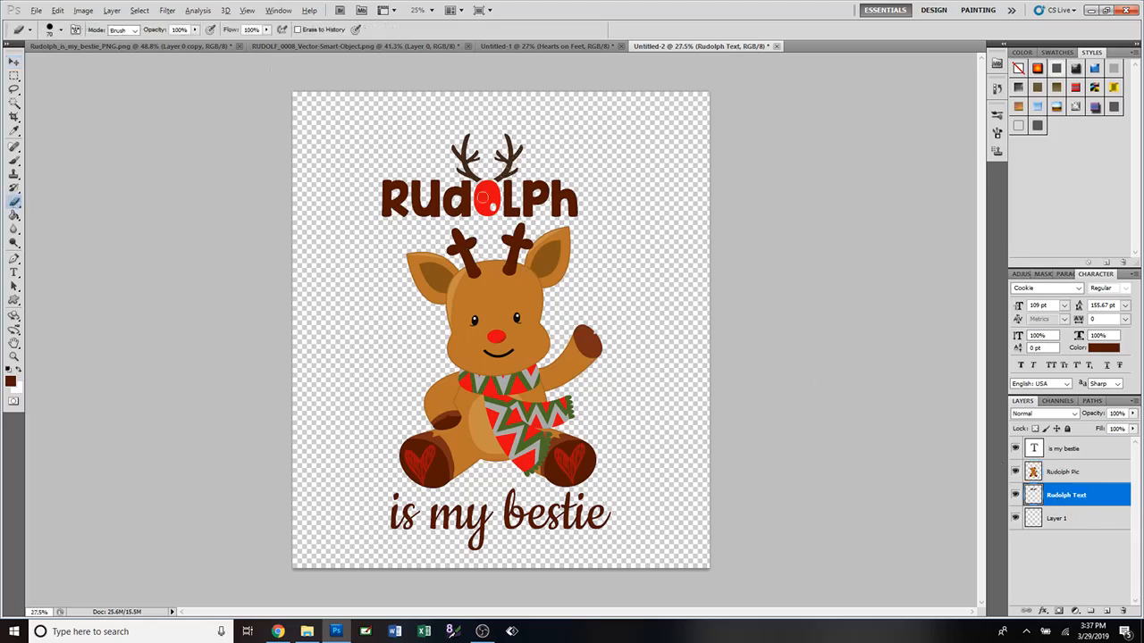
{"action": "scroll", "coordinate": [464, 225], "scroll_direction": "up", "scroll_amount": 8}
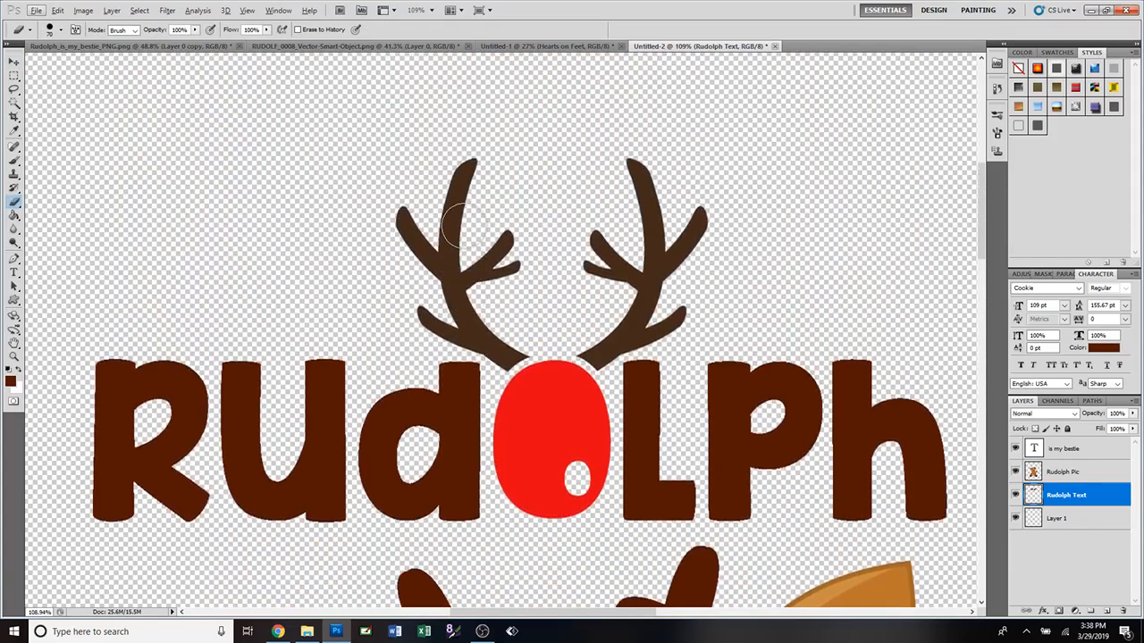
{"action": "scroll", "coordinate": [462, 226], "scroll_direction": "up", "scroll_amount": 6}
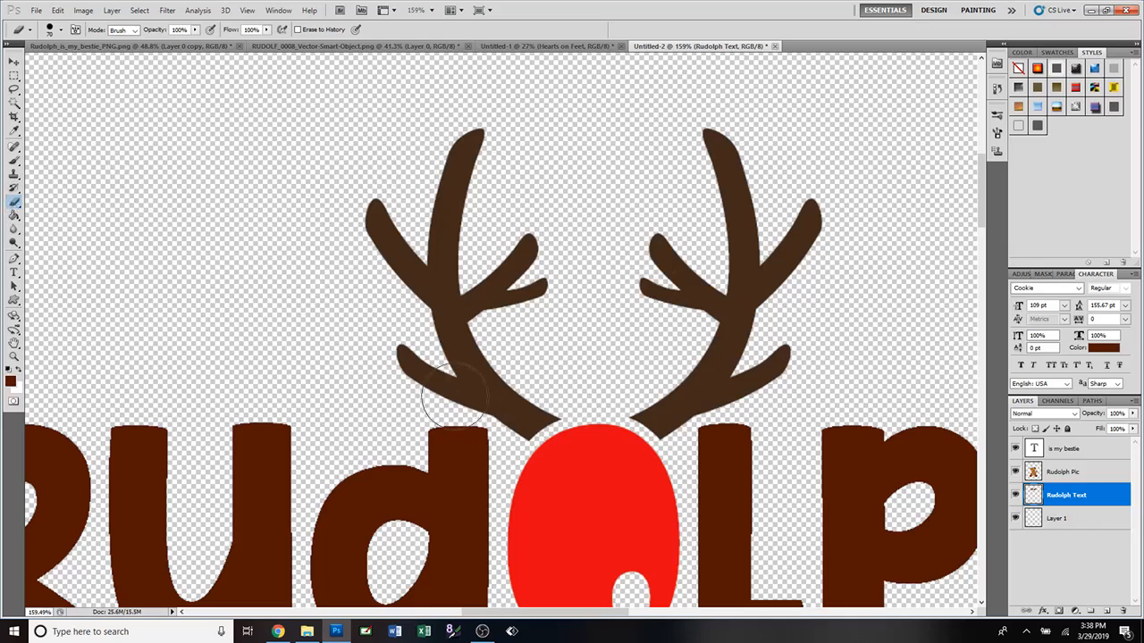
{"action": "left_click_drag", "start_coordinate": [531, 403], "coordinate": [522, 411]}
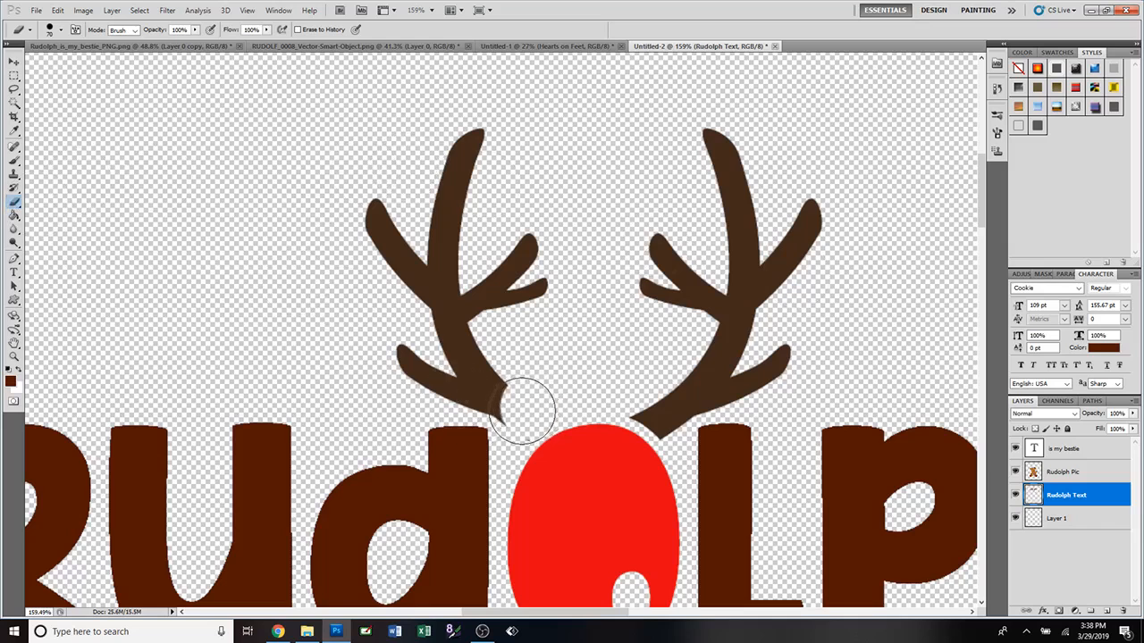
{"action": "left_click", "coordinate": [521, 411]}
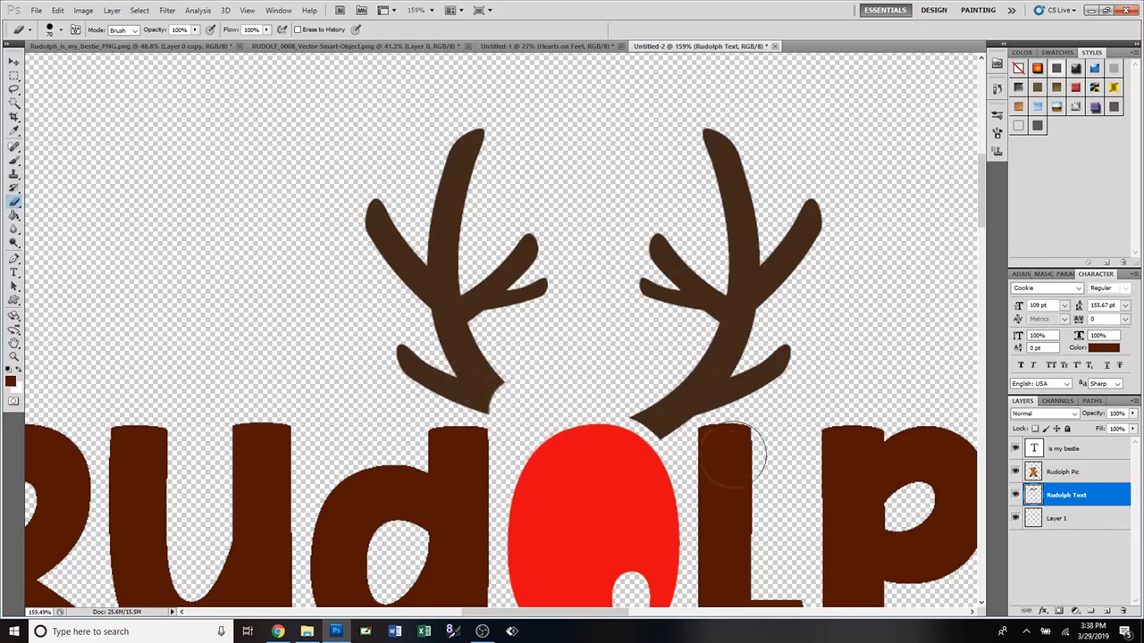
Try erasing the rest of both antlers above the Rudolph lettering, and undo those eraser strokes.
{"action": "mouse_move", "coordinate": [523, 393]}
{"action": "left_mouse_down"}
{"action": "mouse_move", "coordinate": [424, 354]}
{"action": "mouse_move", "coordinate": [380, 223]}
{"action": "mouse_move", "coordinate": [452, 148]}
{"action": "mouse_move", "coordinate": [443, 313]}
{"action": "mouse_move", "coordinate": [529, 242]}
{"action": "mouse_move", "coordinate": [478, 171]}
{"action": "left_mouse_up"}
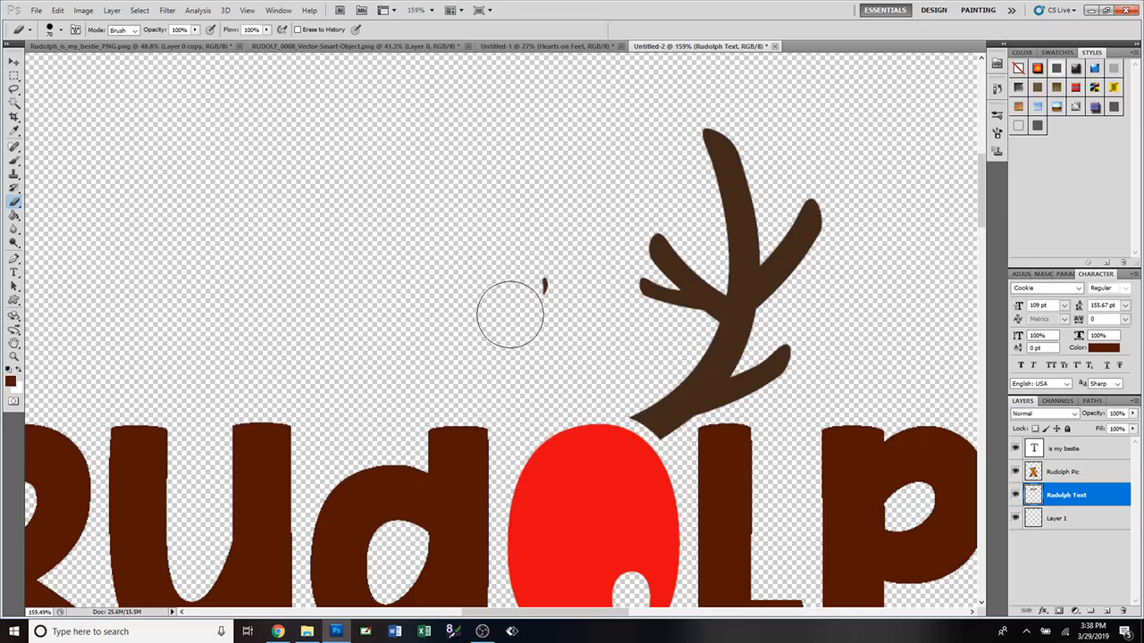
{"action": "mouse_move", "coordinate": [510, 309]}
{"action": "left_mouse_down"}
{"action": "mouse_move", "coordinate": [532, 273]}
{"action": "mouse_move", "coordinate": [678, 165]}
{"action": "mouse_move", "coordinate": [691, 133]}
{"action": "mouse_move", "coordinate": [778, 210]}
{"action": "mouse_move", "coordinate": [806, 187]}
{"action": "mouse_move", "coordinate": [756, 208]}
{"action": "mouse_move", "coordinate": [752, 259]}
{"action": "mouse_move", "coordinate": [644, 244]}
{"action": "mouse_move", "coordinate": [686, 299]}
{"action": "mouse_move", "coordinate": [722, 312]}
{"action": "mouse_move", "coordinate": [800, 269]}
{"action": "mouse_move", "coordinate": [787, 350]}
{"action": "mouse_move", "coordinate": [771, 368]}
{"action": "mouse_move", "coordinate": [735, 350]}
{"action": "mouse_move", "coordinate": [729, 377]}
{"action": "mouse_move", "coordinate": [658, 407]}
{"action": "left_mouse_up"}
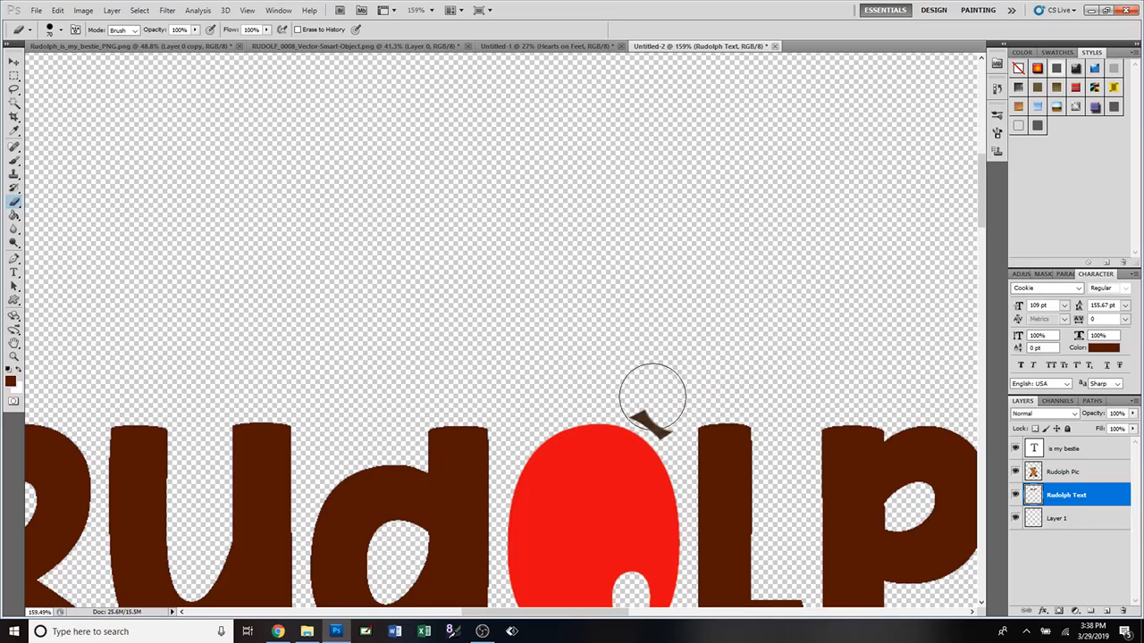
{"action": "key", "text": "ctrl+alt+z"}
{"action": "key", "text": "ctrl+alt+z"}
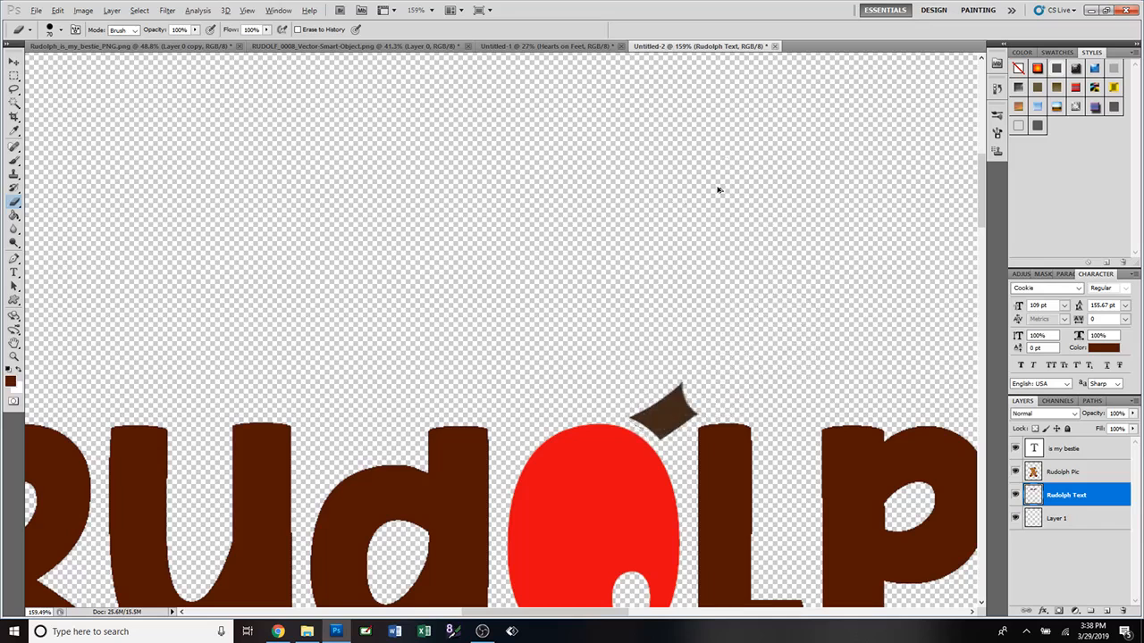
{"action": "key", "text": "ctrl+alt+z"}
{"action": "key", "text": "ctrl+alt+z"}
{"action": "key", "text": "ctrl+alt+z"}
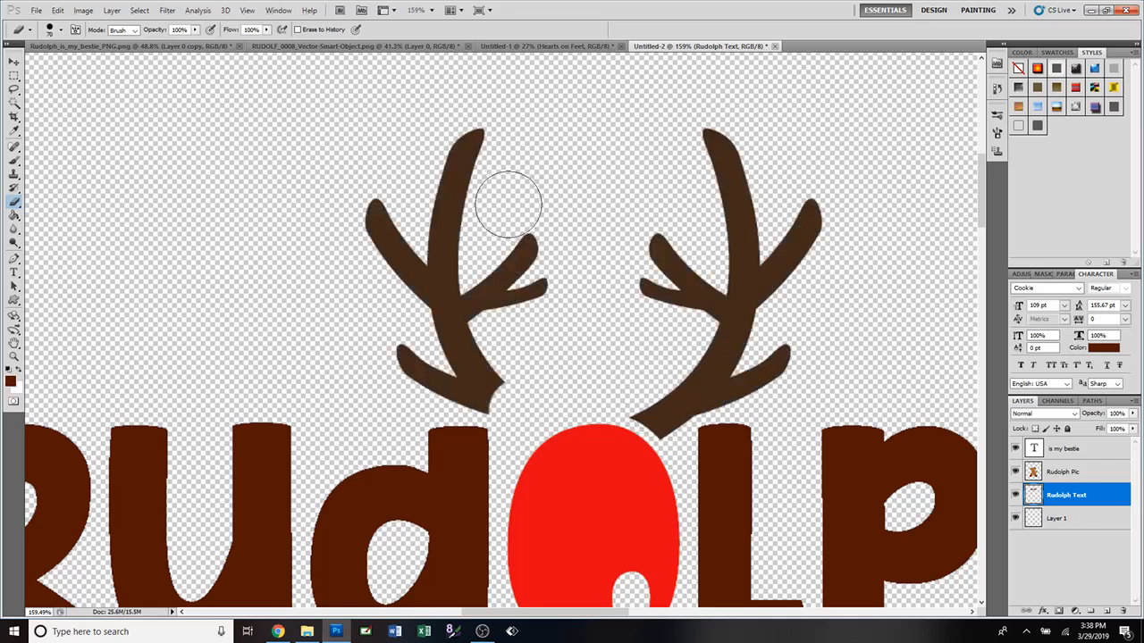
Erase most of both antlers above the Rudolph lettering on the Rudolph Text layer, using the Eraser at size 70.
{"action": "mouse_move", "coordinate": [506, 197]}
{"action": "left_mouse_down"}
{"action": "mouse_move", "coordinate": [443, 182]}
{"action": "mouse_move", "coordinate": [386, 203]}
{"action": "mouse_move", "coordinate": [412, 244]}
{"action": "mouse_move", "coordinate": [472, 242]}
{"action": "mouse_move", "coordinate": [492, 264]}
{"action": "mouse_move", "coordinate": [512, 237]}
{"action": "mouse_move", "coordinate": [495, 322]}
{"action": "mouse_move", "coordinate": [466, 296]}
{"action": "mouse_move", "coordinate": [441, 322]}
{"action": "mouse_move", "coordinate": [434, 290]}
{"action": "mouse_move", "coordinate": [435, 350]}
{"action": "mouse_move", "coordinate": [462, 372]}
{"action": "mouse_move", "coordinate": [460, 390]}
{"action": "mouse_move", "coordinate": [648, 393]}
{"action": "mouse_move", "coordinate": [721, 375]}
{"action": "mouse_move", "coordinate": [774, 340]}
{"action": "mouse_move", "coordinate": [785, 227]}
{"action": "mouse_move", "coordinate": [763, 175]}
{"action": "mouse_move", "coordinate": [702, 146]}
{"action": "mouse_move", "coordinate": [809, 219]}
{"action": "mouse_move", "coordinate": [760, 269]}
{"action": "mouse_move", "coordinate": [728, 234]}
{"action": "mouse_move", "coordinate": [687, 268]}
{"action": "mouse_move", "coordinate": [702, 282]}
{"action": "mouse_move", "coordinate": [679, 297]}
{"action": "mouse_move", "coordinate": [717, 321]}
{"action": "left_mouse_up"}
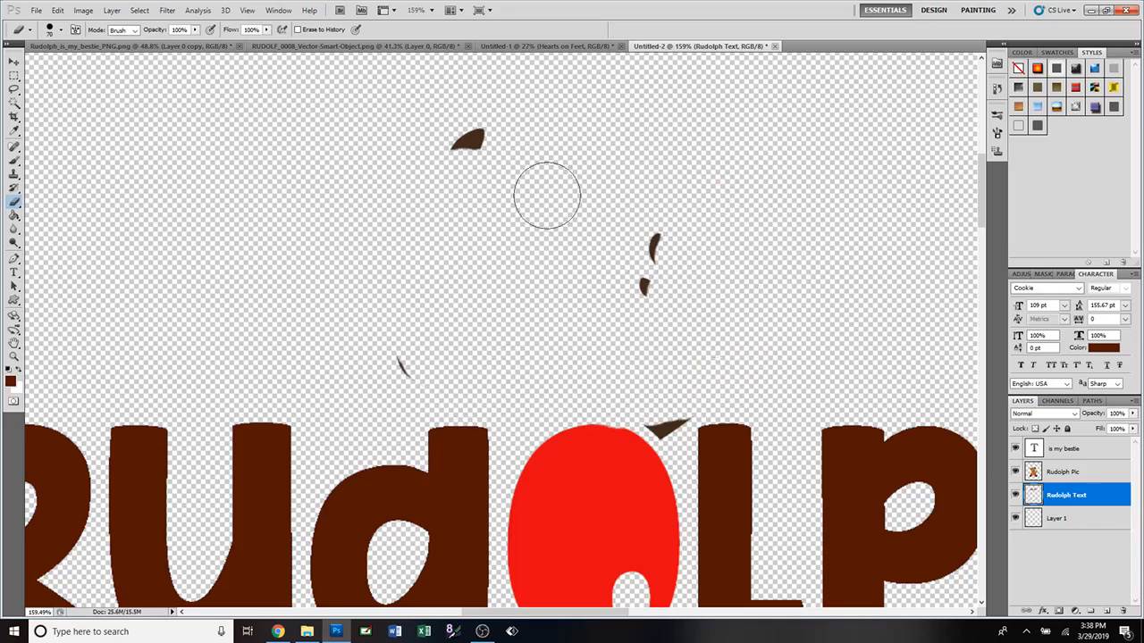
{"action": "scroll", "coordinate": [738, 274], "scroll_direction": "down", "scroll_amount": 5}
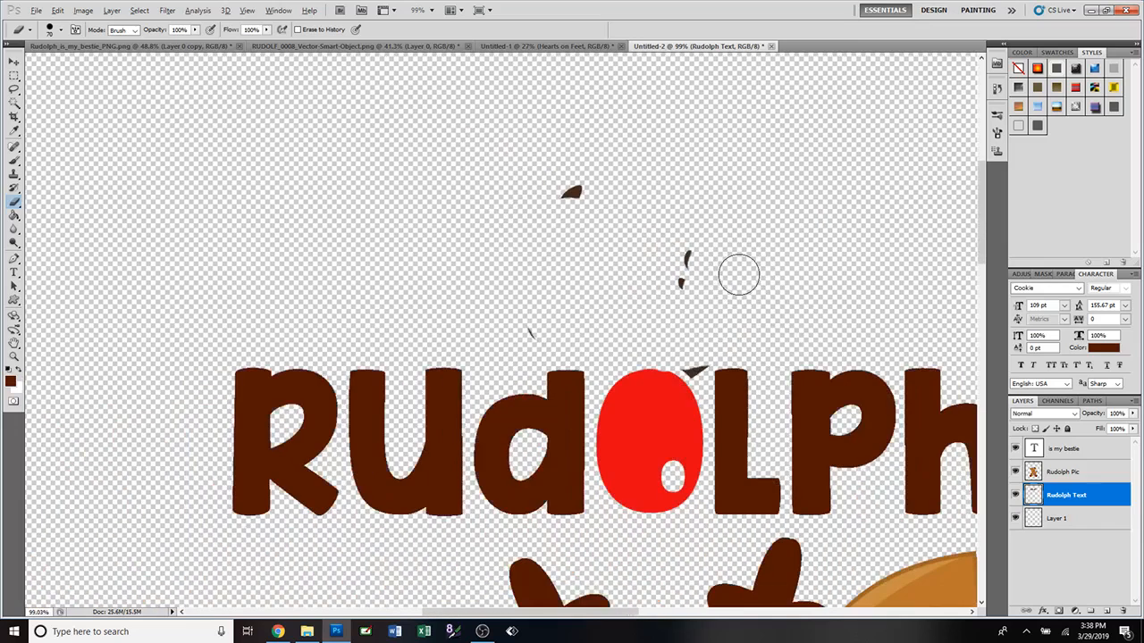
{"action": "scroll", "coordinate": [739, 274], "scroll_direction": "down", "scroll_amount": 3}
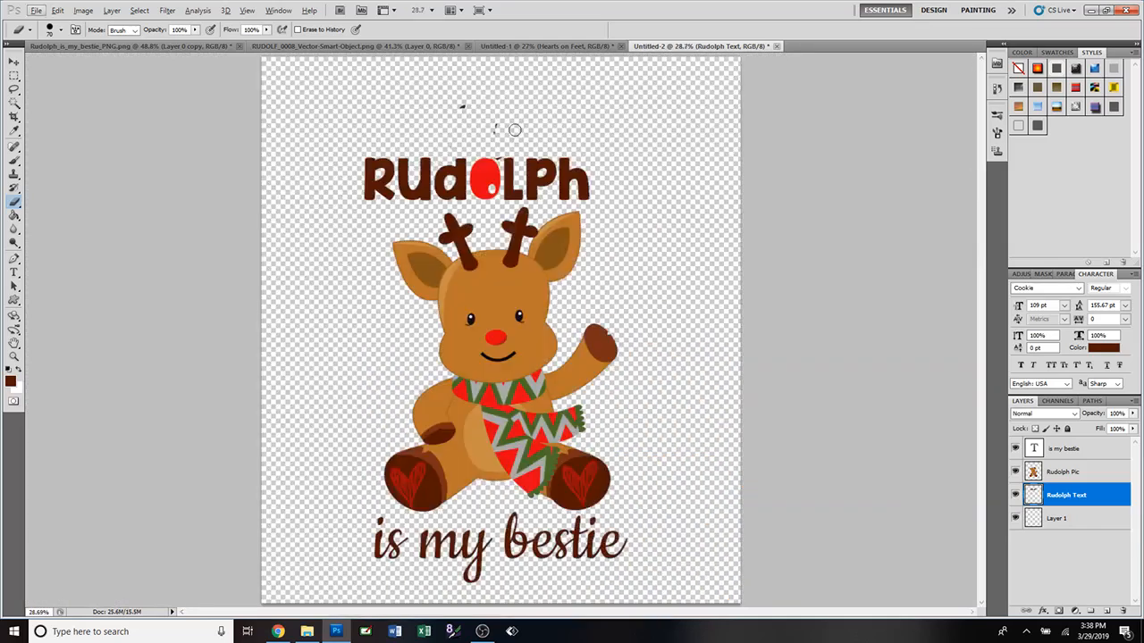
{"action": "scroll", "coordinate": [507, 357], "scroll_direction": "up", "scroll_amount": 3}
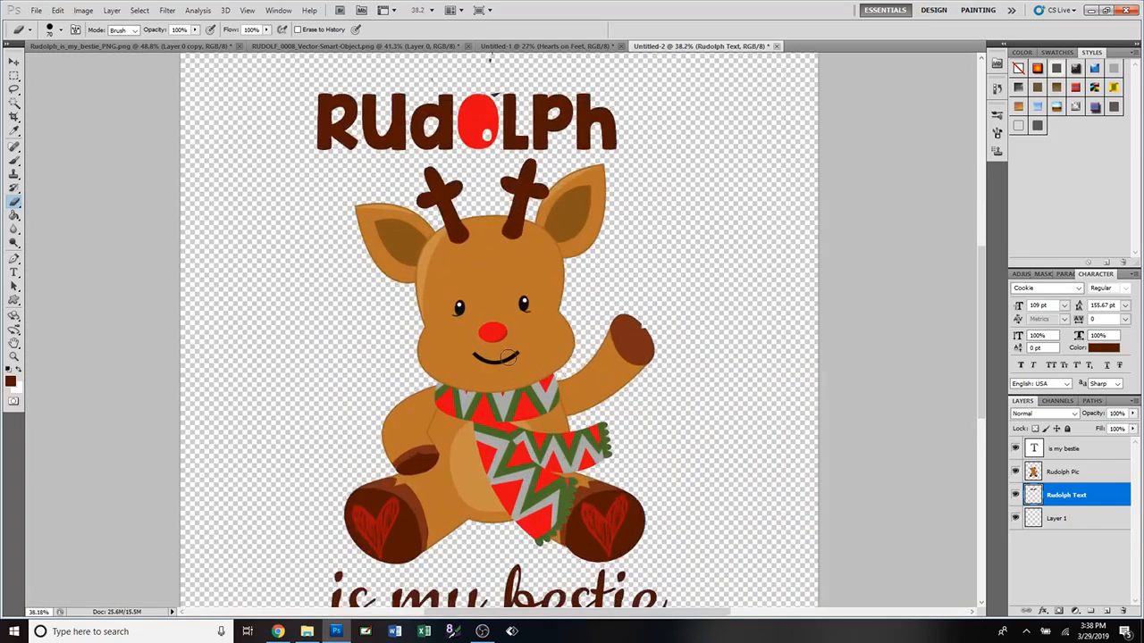
{"action": "scroll", "coordinate": [567, 352], "scroll_direction": "up", "scroll_amount": 1}
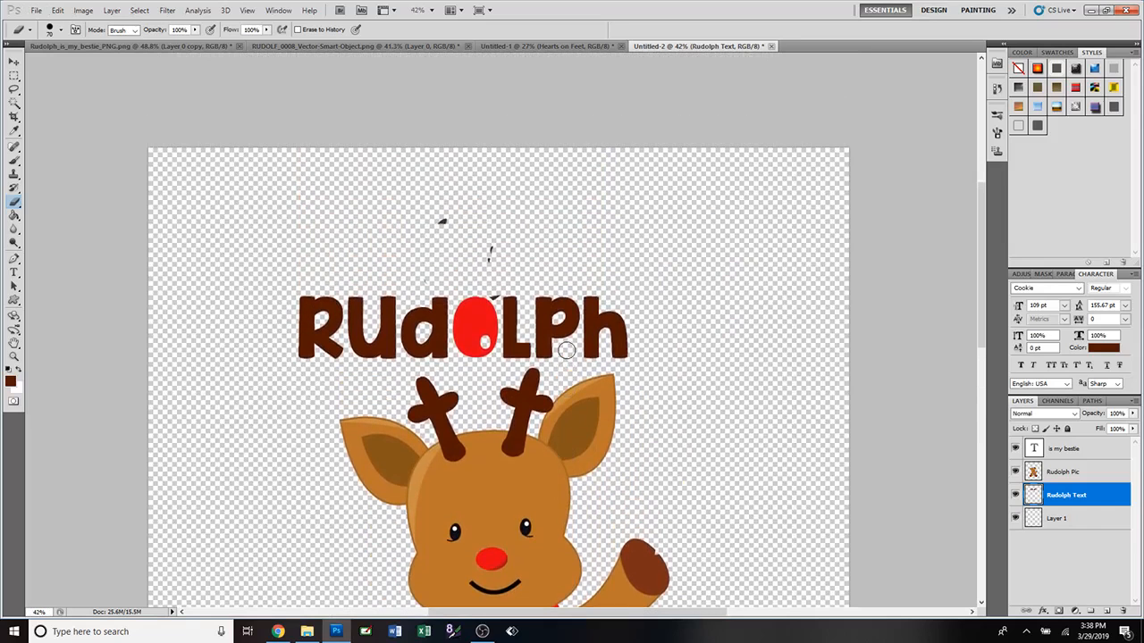
{"action": "scroll", "coordinate": [567, 351], "scroll_direction": "up", "scroll_amount": 2}
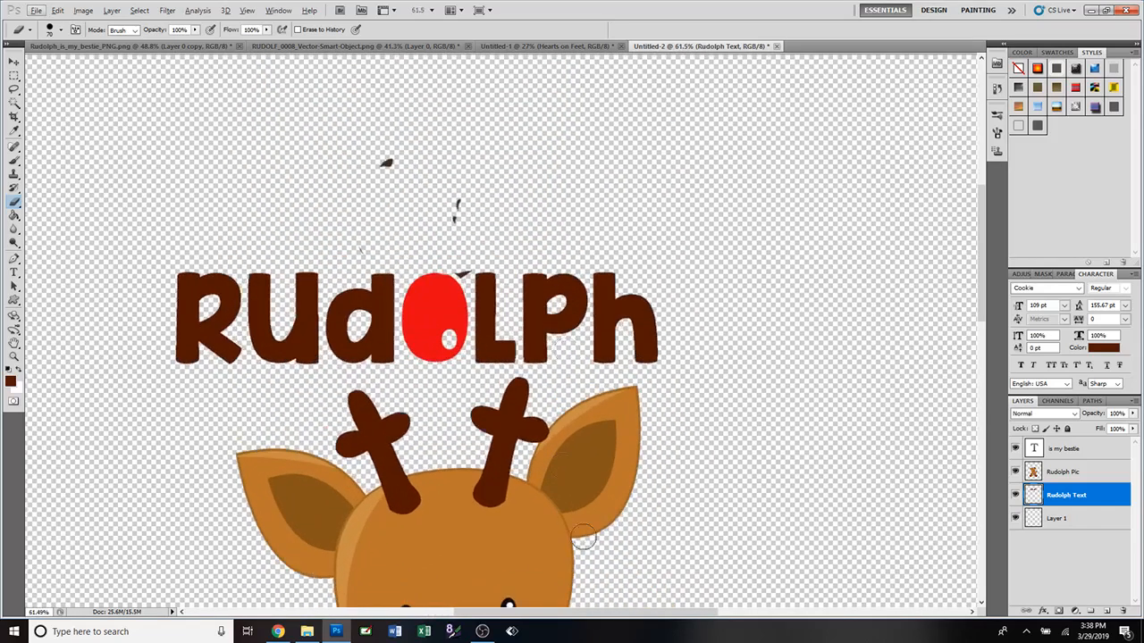
{"action": "left_click_drag", "start_coordinate": [619, 612], "coordinate": [608, 611]}
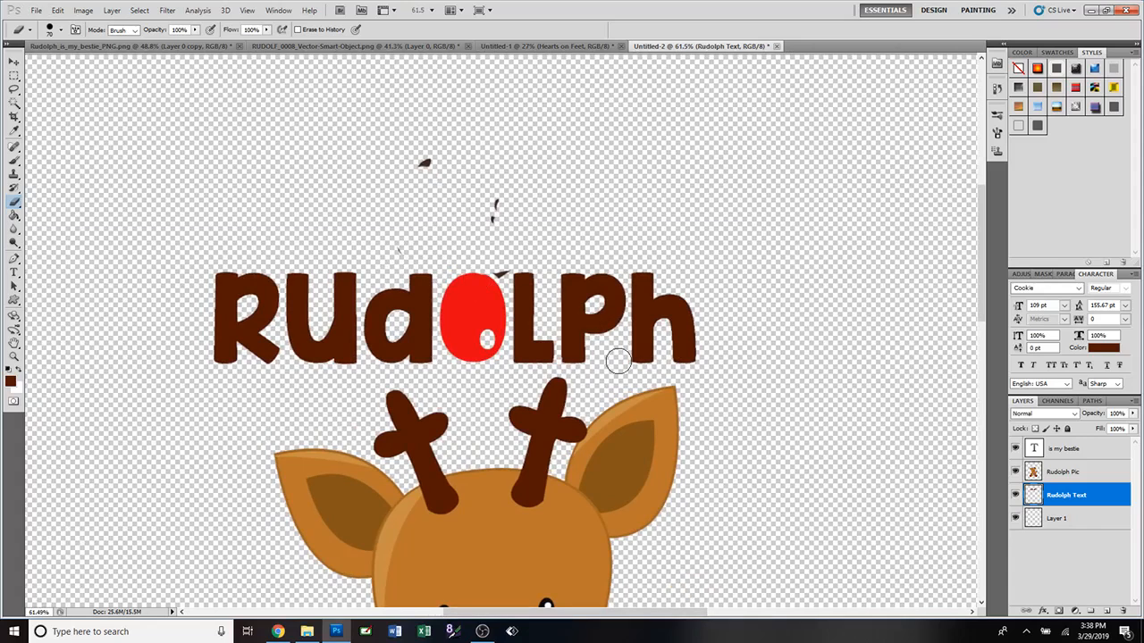
Add a thick black outside Stroke effect to the Rudolph Text layer to expose leftover antler fragments.
{"action": "double_click", "coordinate": [1122, 499]}
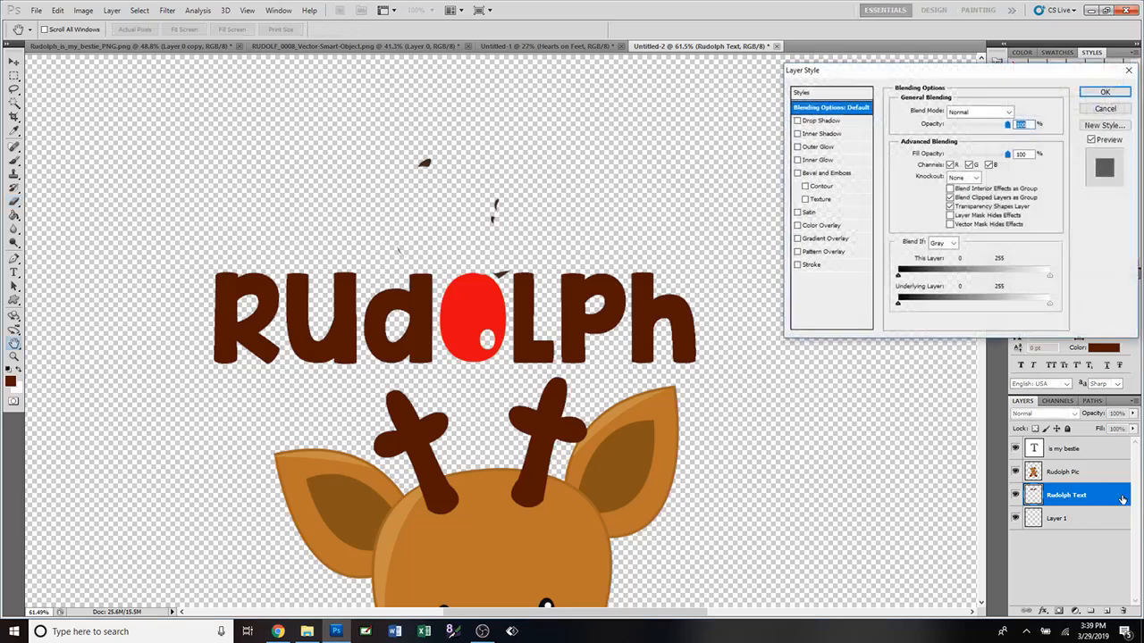
{"action": "left_click", "coordinate": [806, 266]}
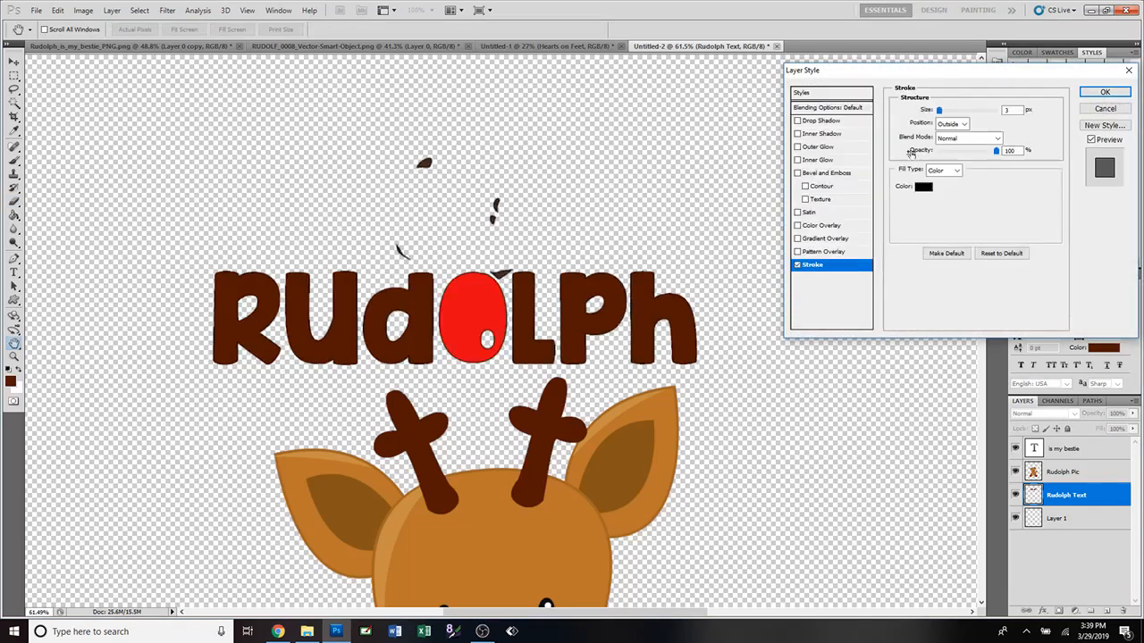
{"action": "left_click_drag", "start_coordinate": [939, 110], "coordinate": [946, 113]}
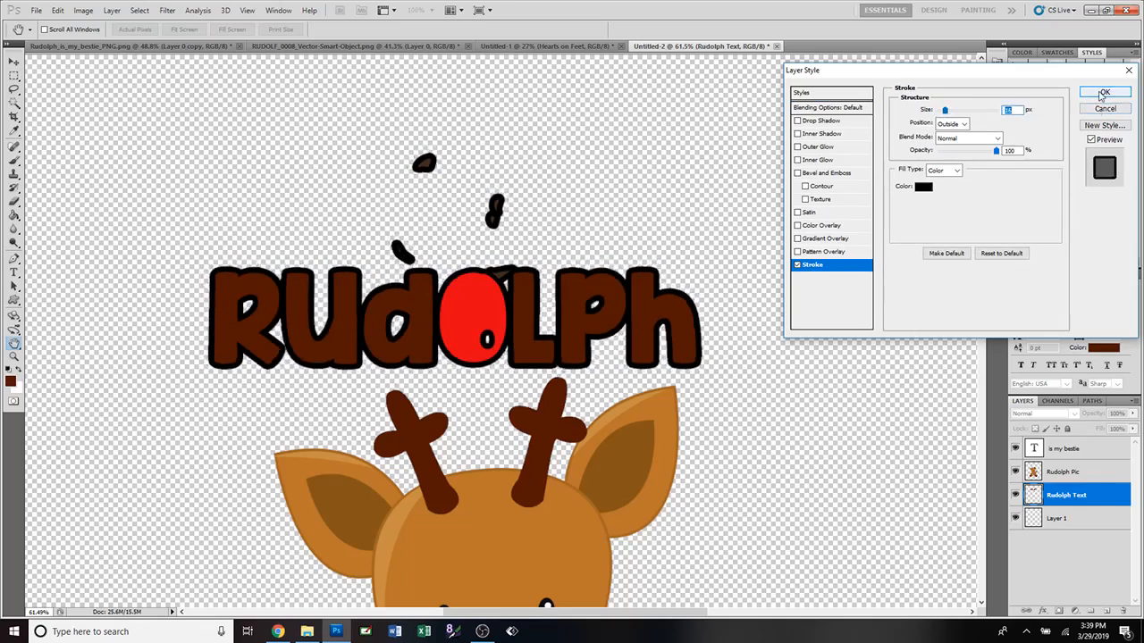
{"action": "left_click", "coordinate": [1104, 92]}
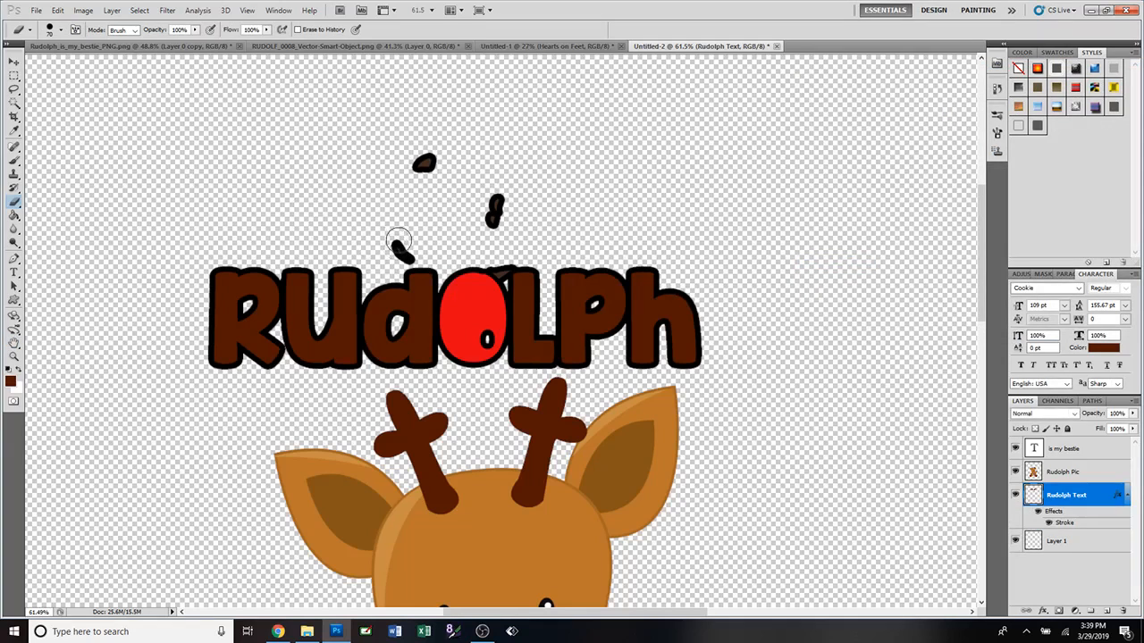
Erase the outlined antler fragments floating above the Rudolph lettering.
{"action": "left_click", "coordinate": [407, 256]}
{"action": "left_click", "coordinate": [494, 212]}
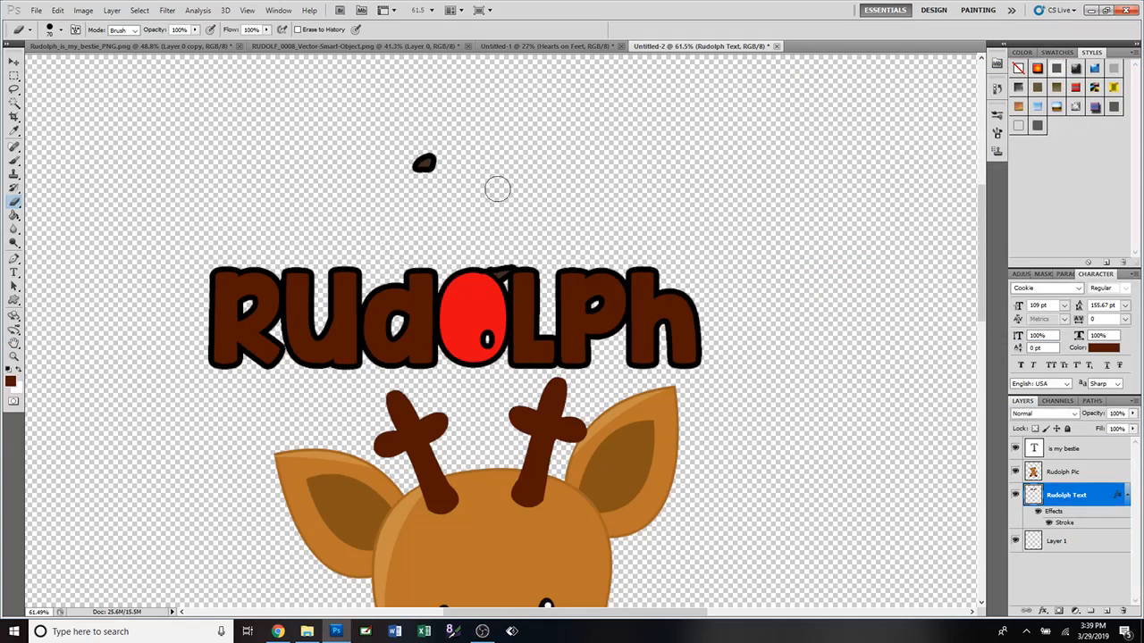
{"action": "left_click_drag", "start_coordinate": [430, 171], "coordinate": [398, 166]}
Turn off the Stroke effect on the Rudolph Text layer.
{"action": "double_click", "coordinate": [1121, 498]}
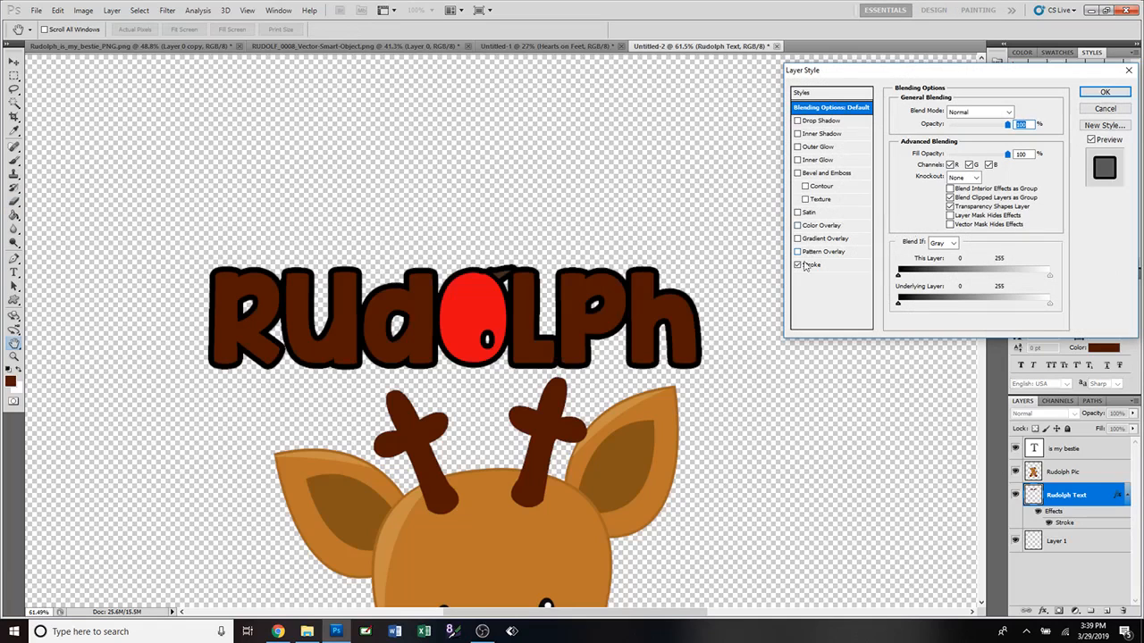
{"action": "left_click", "coordinate": [799, 265]}
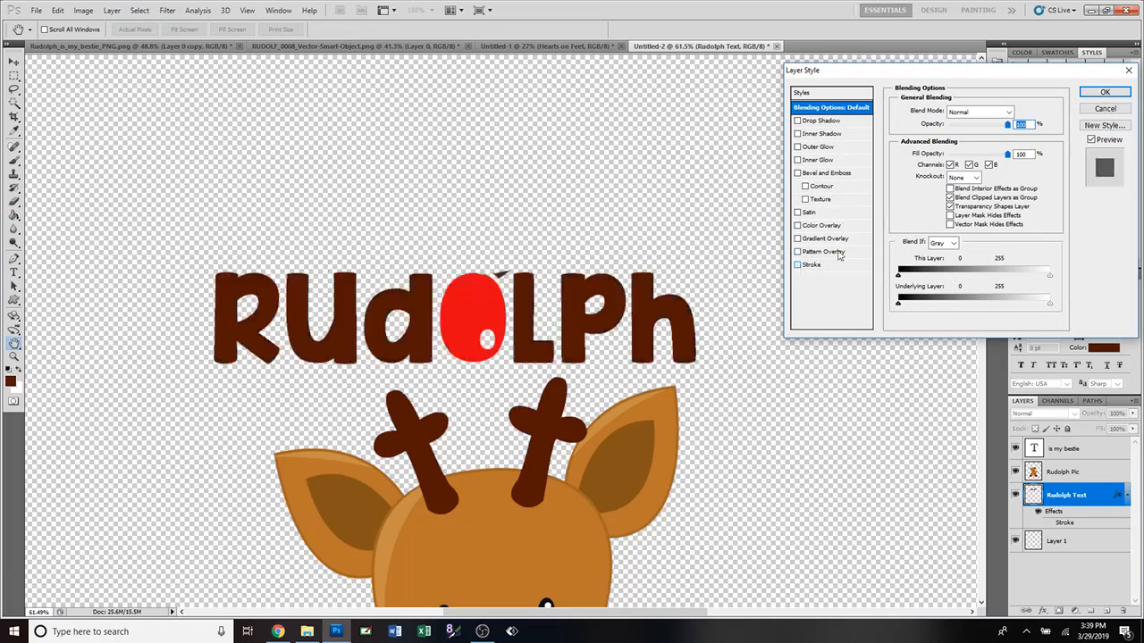
{"action": "left_click", "coordinate": [1103, 93]}
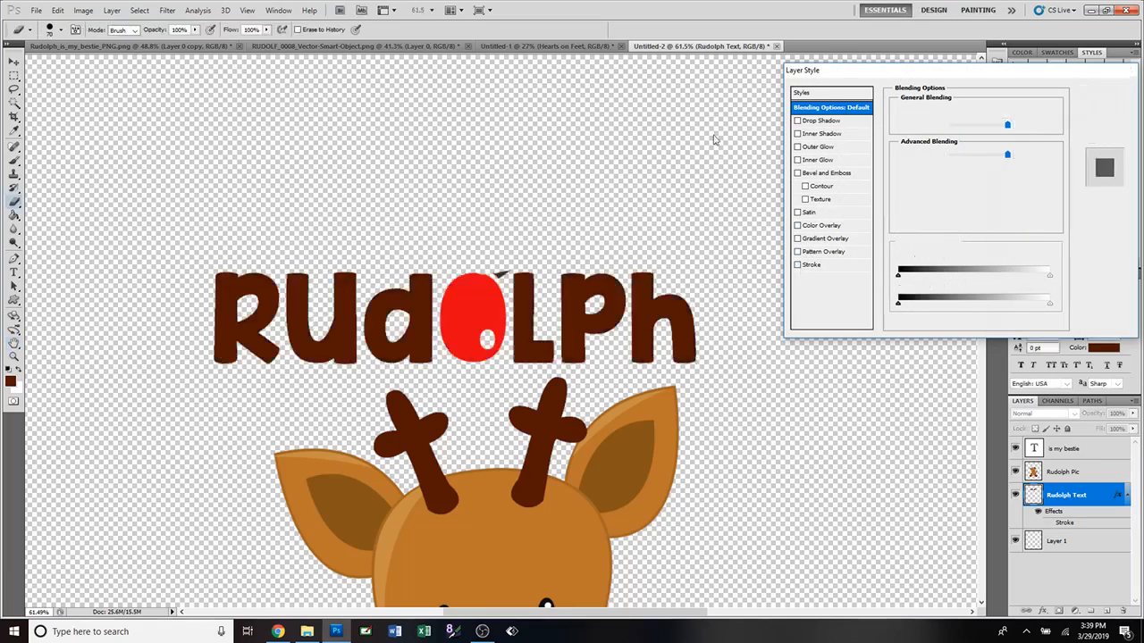
Erase the last antler sliver between the red O and the L of Rudolph, using the Eraser at size 45.
{"action": "scroll", "coordinate": [505, 262], "scroll_direction": "up", "scroll_amount": 4}
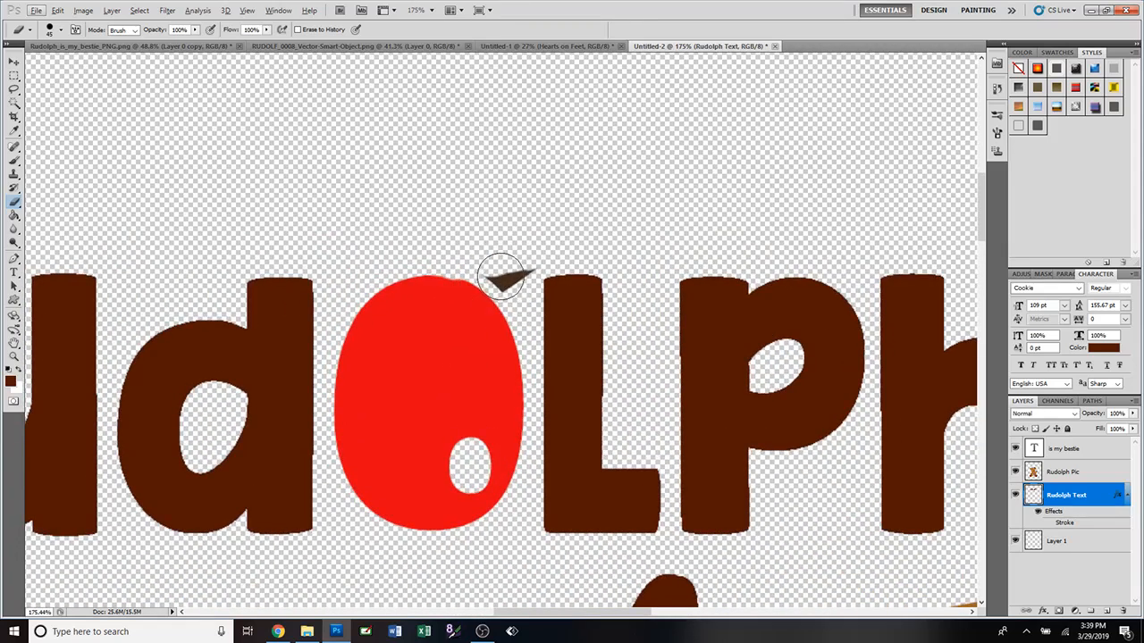
{"action": "left_click", "coordinate": [503, 268]}
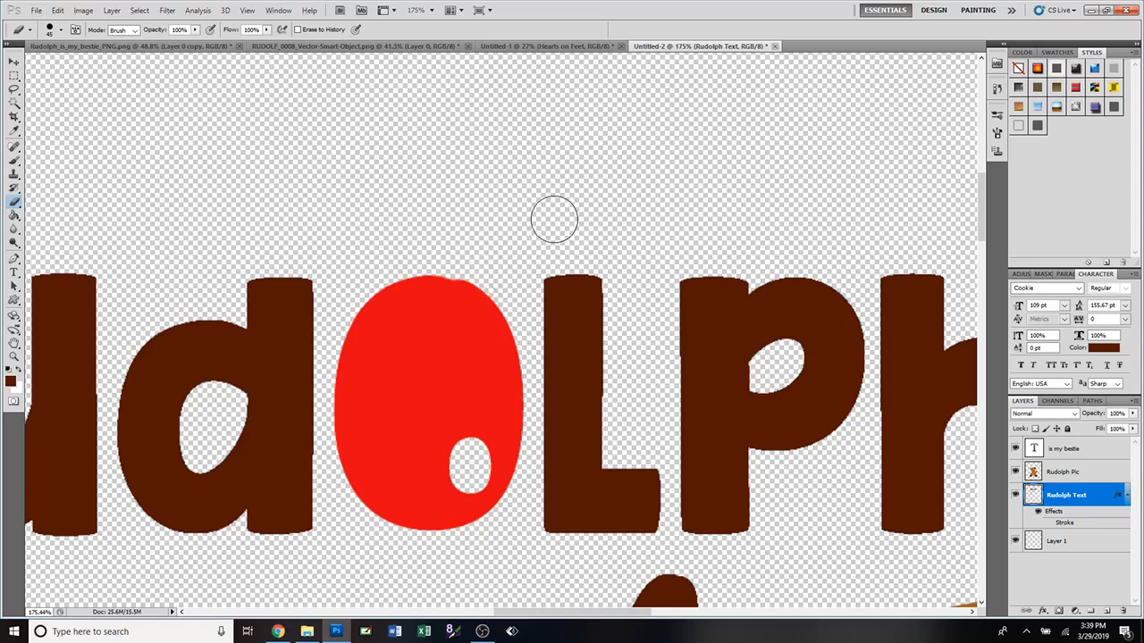
{"action": "scroll", "coordinate": [563, 268], "scroll_direction": "down", "scroll_amount": 2}
{"action": "scroll", "coordinate": [567, 318], "scroll_direction": "down", "scroll_amount": 4}
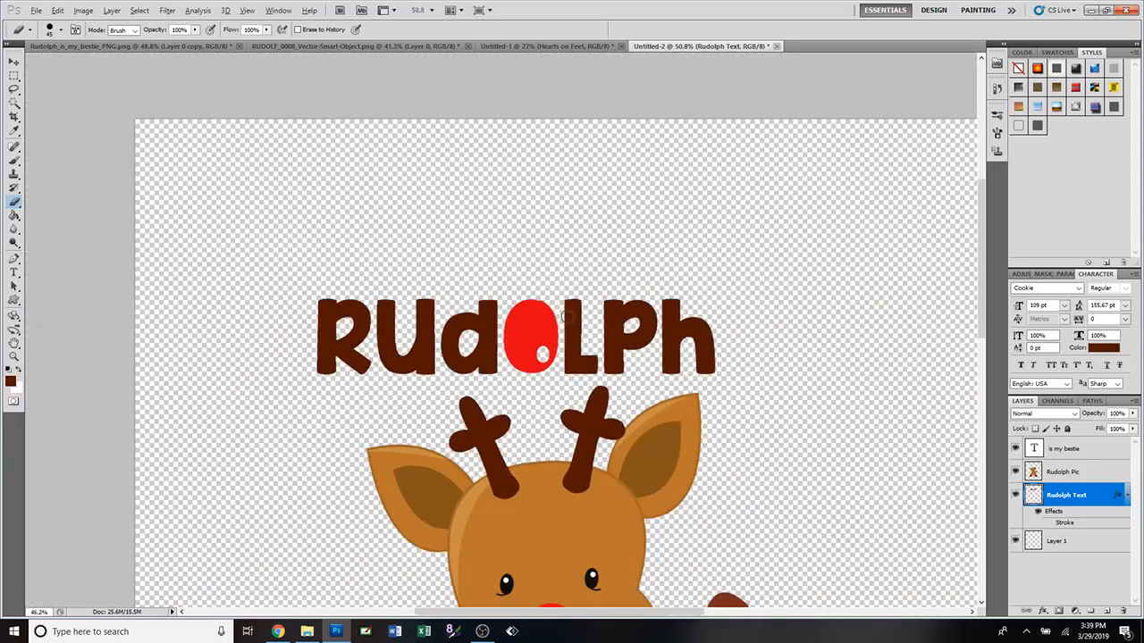
{"action": "scroll", "coordinate": [566, 317], "scroll_direction": "down", "scroll_amount": 1}
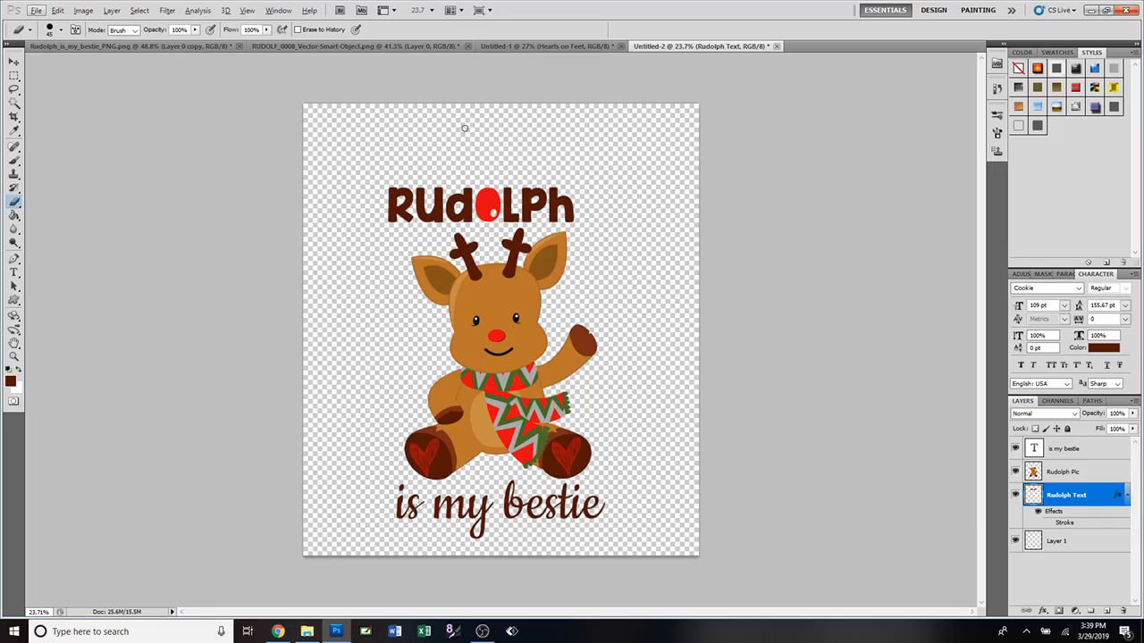
Scale the Rudolph lettering proportionally to about 152% and rotate it to about -24.6° so it slopes upward above the reindeer.
{"action": "left_click", "coordinate": [14, 62]}
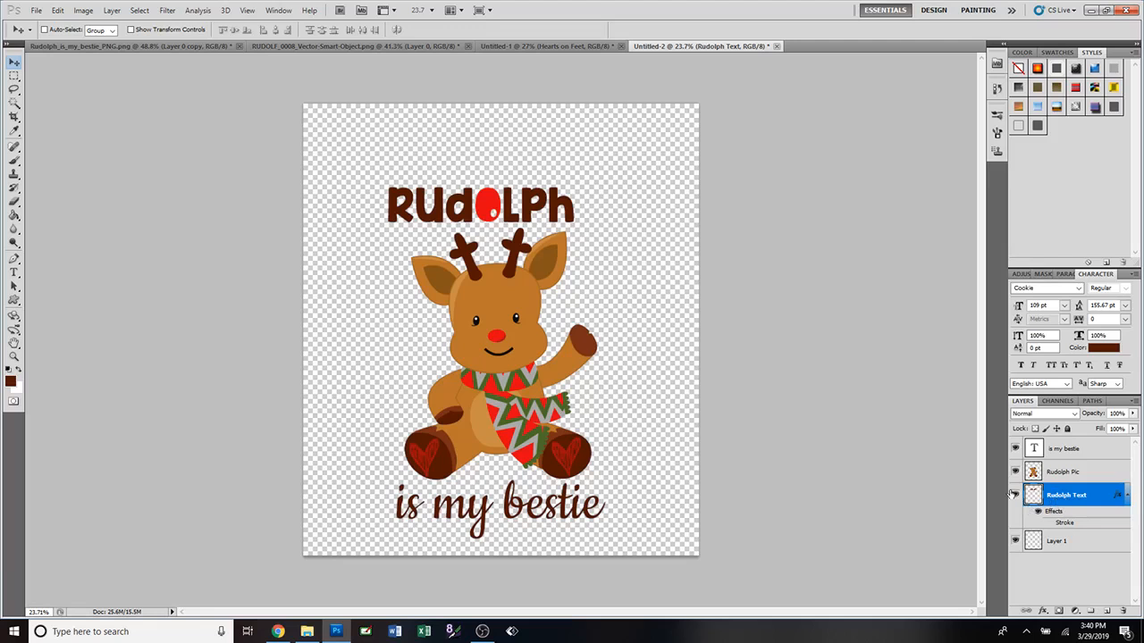
{"action": "key", "text": "ctrl+t"}
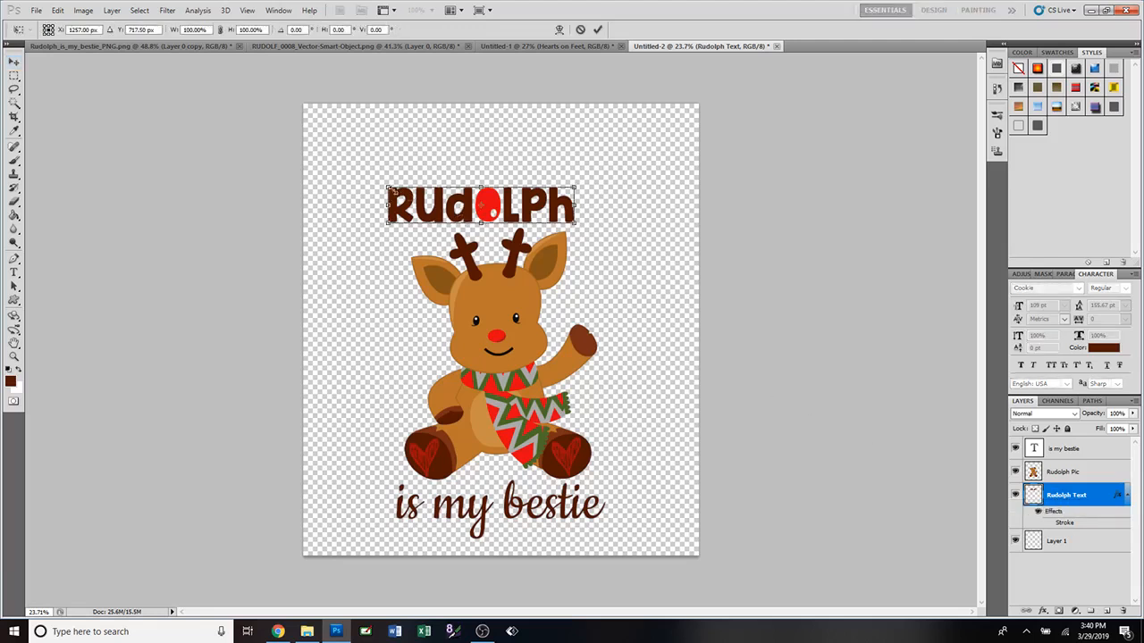
{"action": "left_click_drag", "start_coordinate": [387, 189], "coordinate": [331, 177]}
{"action": "left_click_drag", "start_coordinate": [573, 176], "coordinate": [612, 163]}
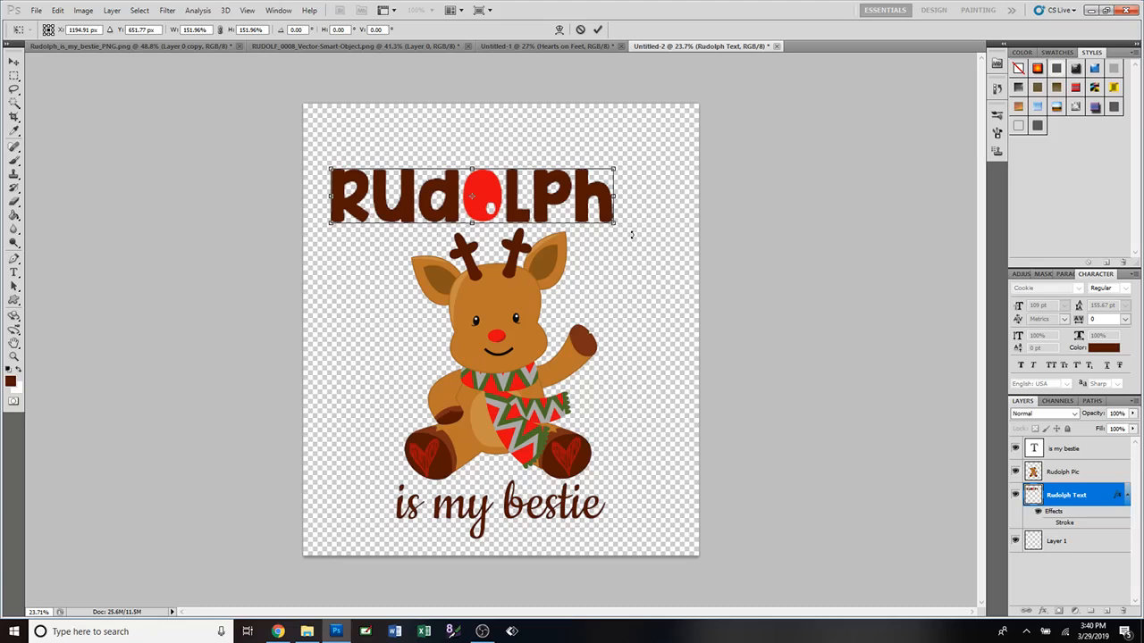
{"action": "left_click_drag", "start_coordinate": [631, 234], "coordinate": [634, 164]}
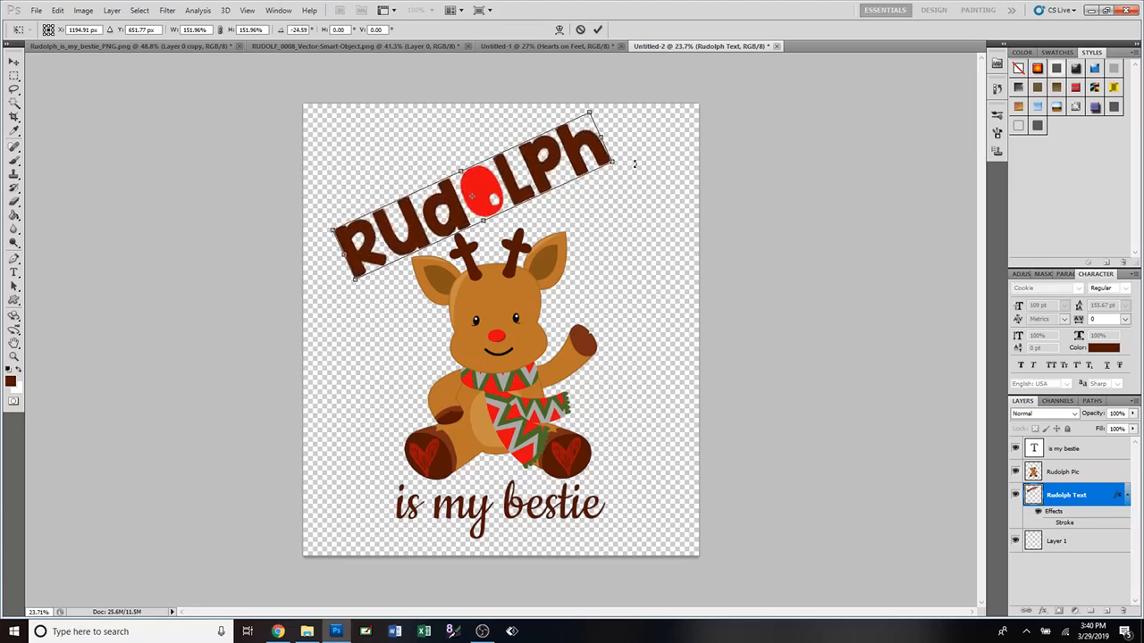
{"action": "left_click", "coordinate": [598, 30]}
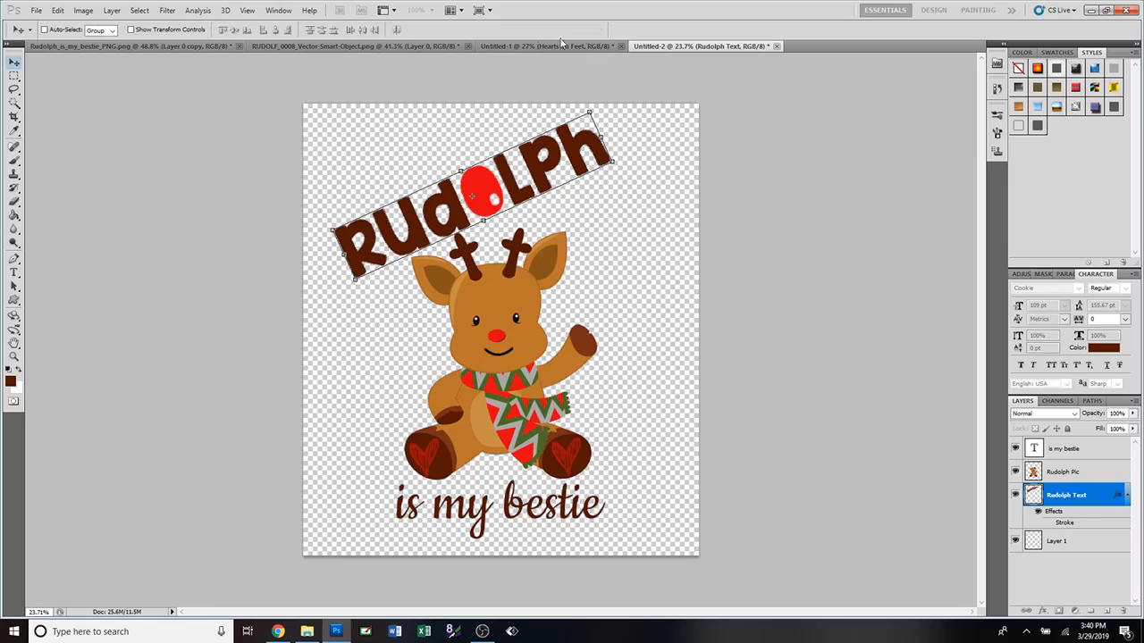
Move the tilted Rudolph lettering into the upper-left corner of the canvas and nudge it slightly down and right to sit inside the edges.
{"action": "left_click", "coordinate": [14, 65]}
{"action": "left_click_drag", "start_coordinate": [485, 217], "coordinate": [456, 199]}
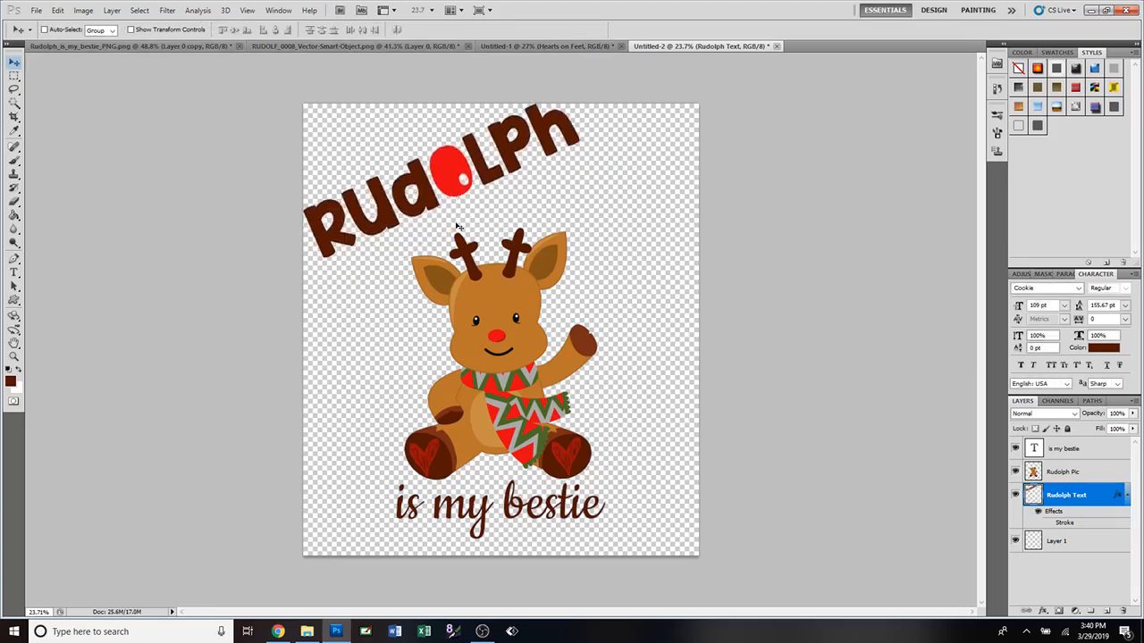
{"action": "key", "text": "Down"}
{"action": "key", "text": "Down"}
{"action": "key", "text": "Down"}
{"action": "key", "text": "Down"}
{"action": "key", "text": "Right"}
{"action": "key", "text": "Right"}
{"action": "key", "text": "Right"}
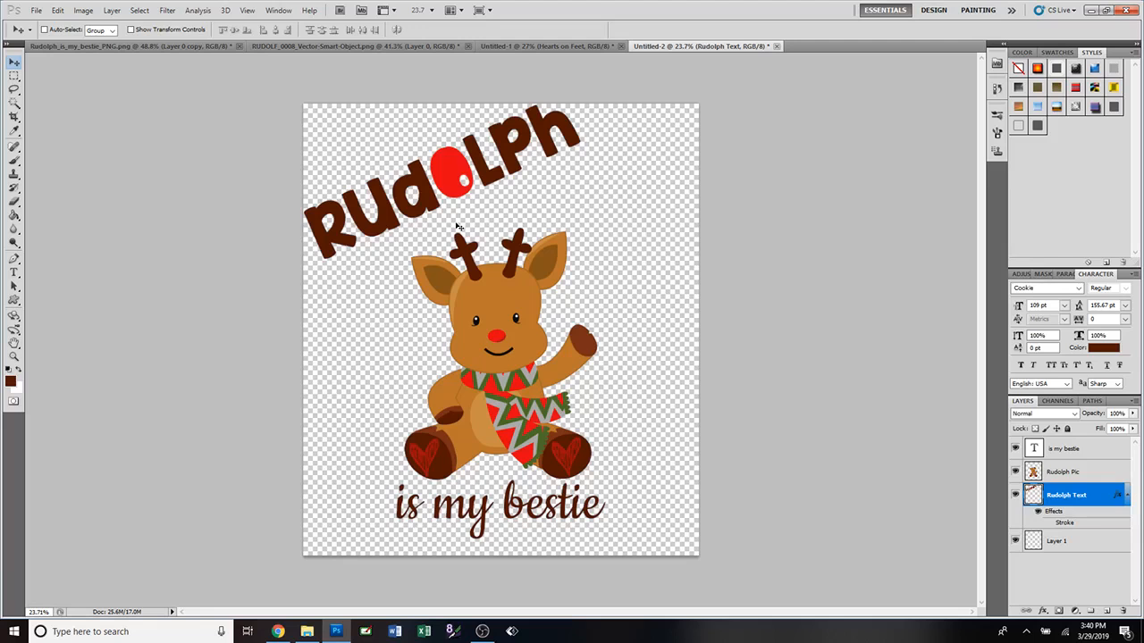
Set the font size of the "is my bestie" text layer to 125 pt.
{"action": "left_click", "coordinate": [1027, 449]}
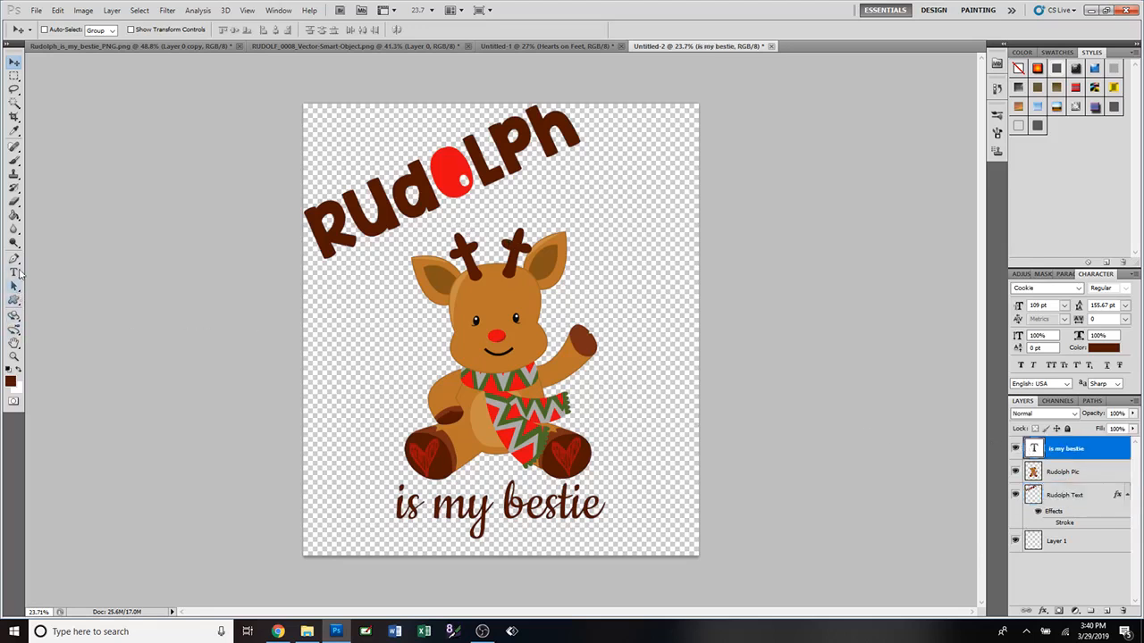
{"action": "left_click", "coordinate": [15, 272]}
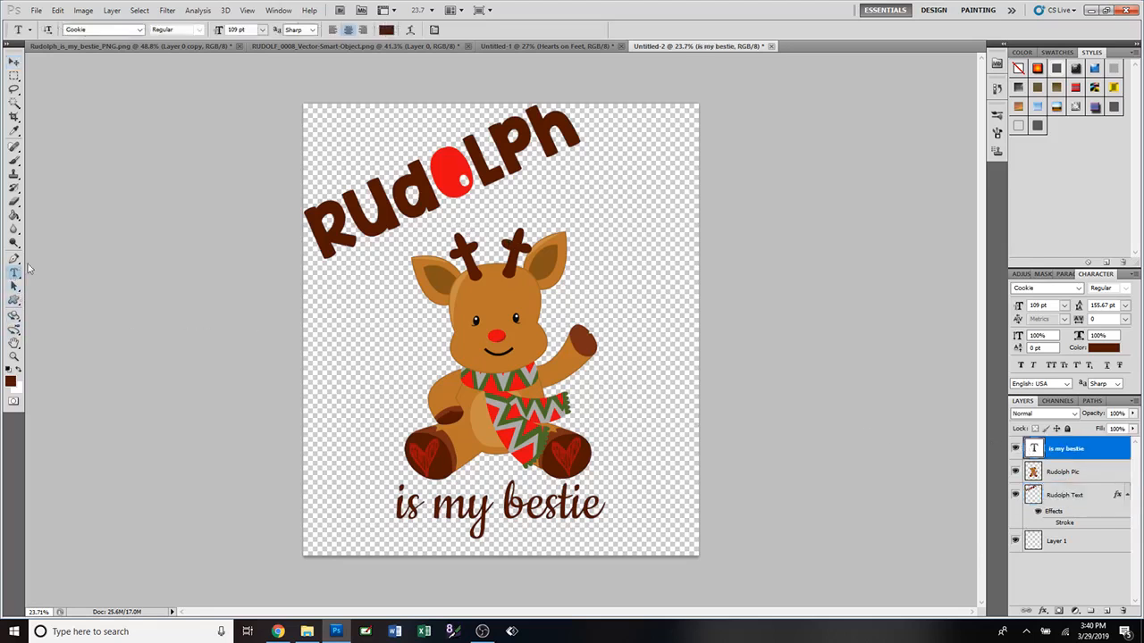
{"action": "left_click", "coordinate": [254, 32]}
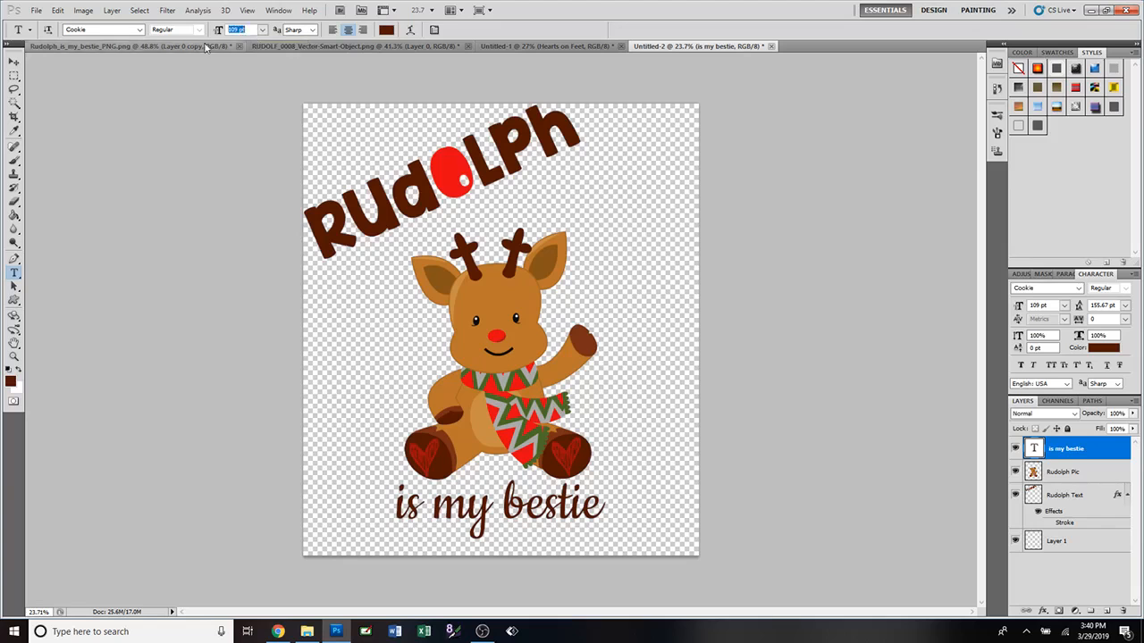
{"action": "type", "text": "125"}
{"action": "key", "text": "Return"}
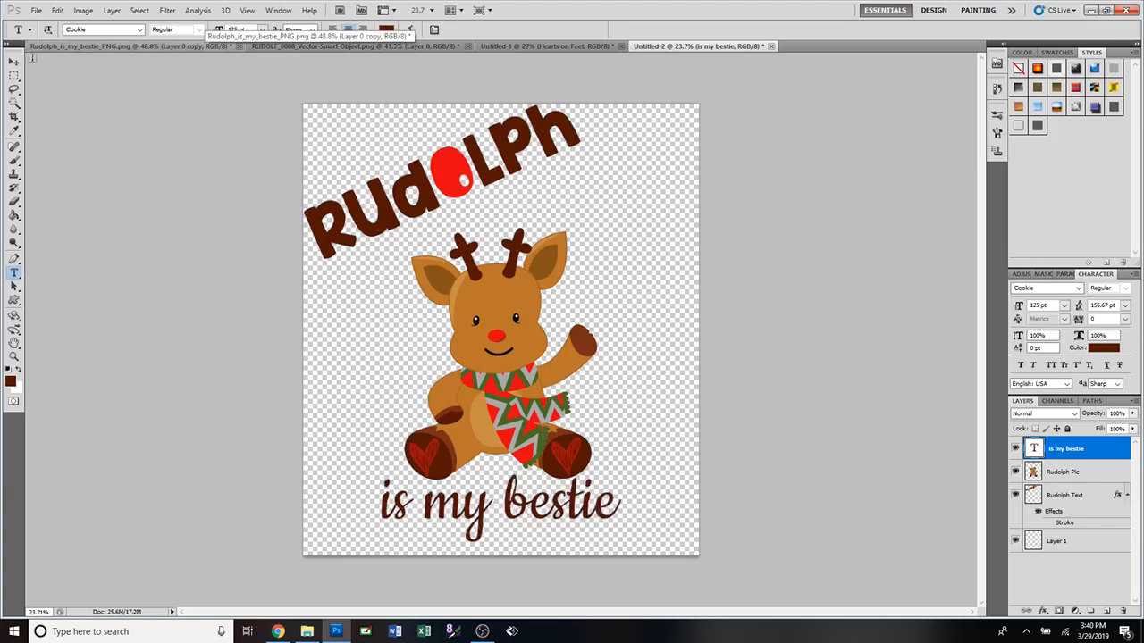
Move the "is my bestie" text slightly down, away from the reindeer's feet.
{"action": "left_click", "coordinate": [15, 63]}
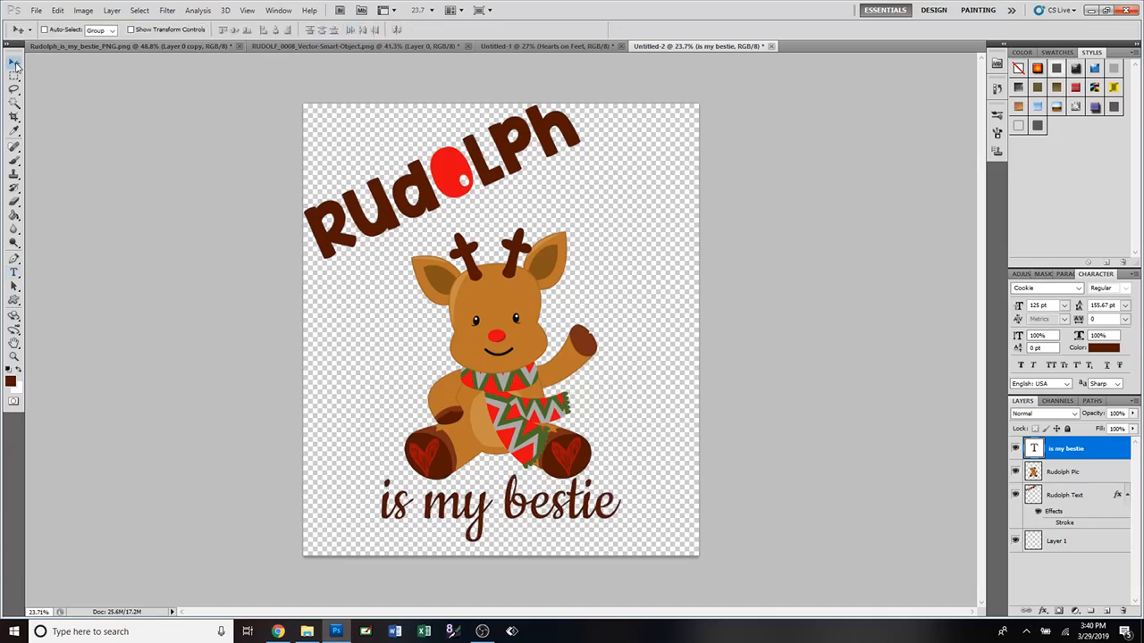
{"action": "left_click", "coordinate": [1059, 472]}
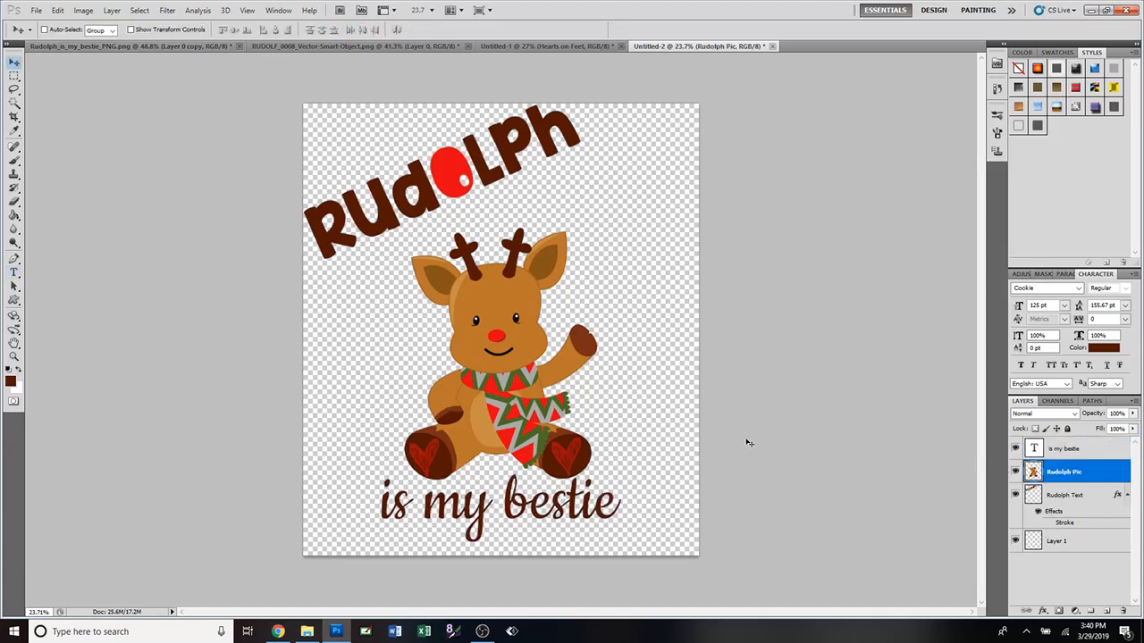
{"action": "left_click", "coordinate": [1045, 449]}
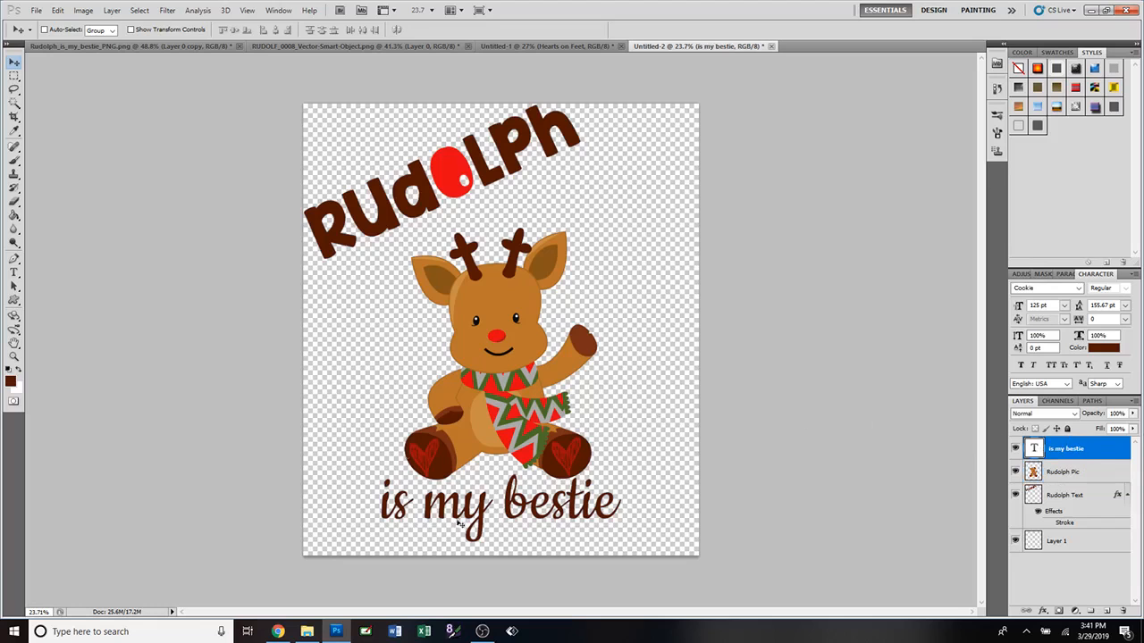
{"action": "left_click_drag", "start_coordinate": [482, 504], "coordinate": [485, 516]}
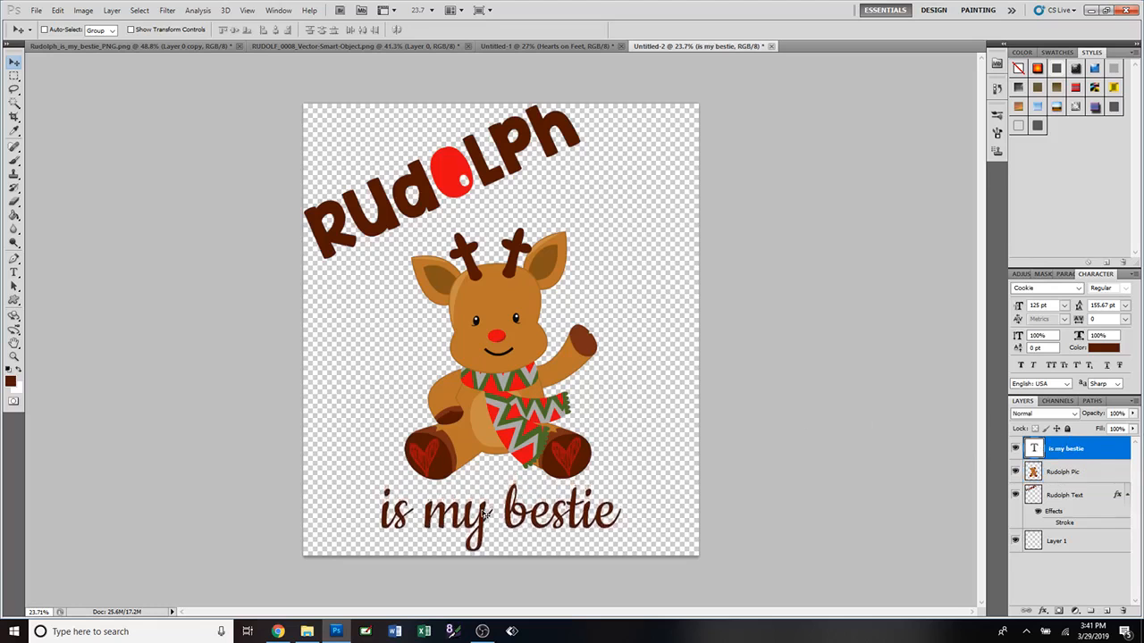
Enlarge the reindeer picture proportionally to about 117% and centre it between the Rudolph lettering and the "is my bestie" text.
{"action": "left_click", "coordinate": [1069, 472]}
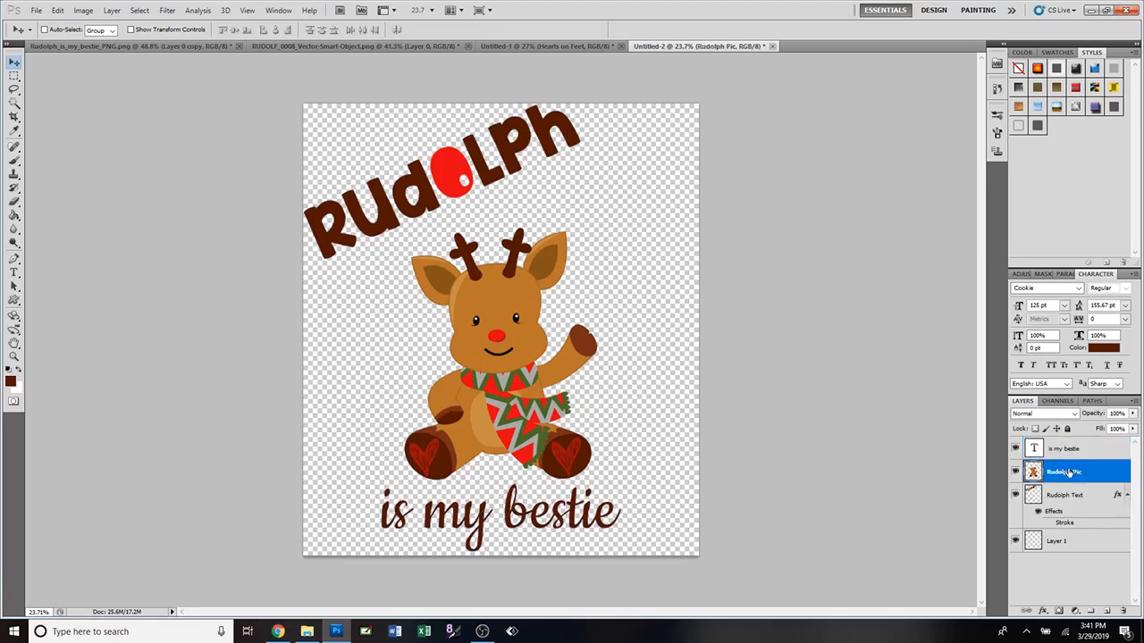
{"action": "key", "text": "ctrl+t"}
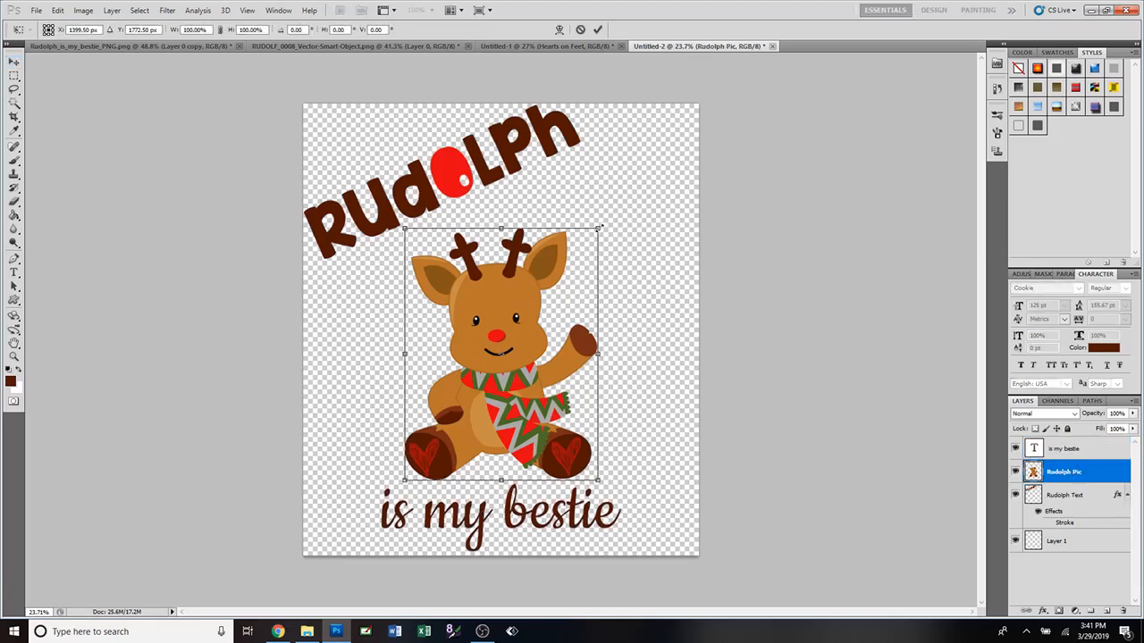
{"action": "left_click_drag", "start_coordinate": [598, 228], "coordinate": [651, 187]}
{"action": "left_click_drag", "start_coordinate": [561, 274], "coordinate": [550, 283]}
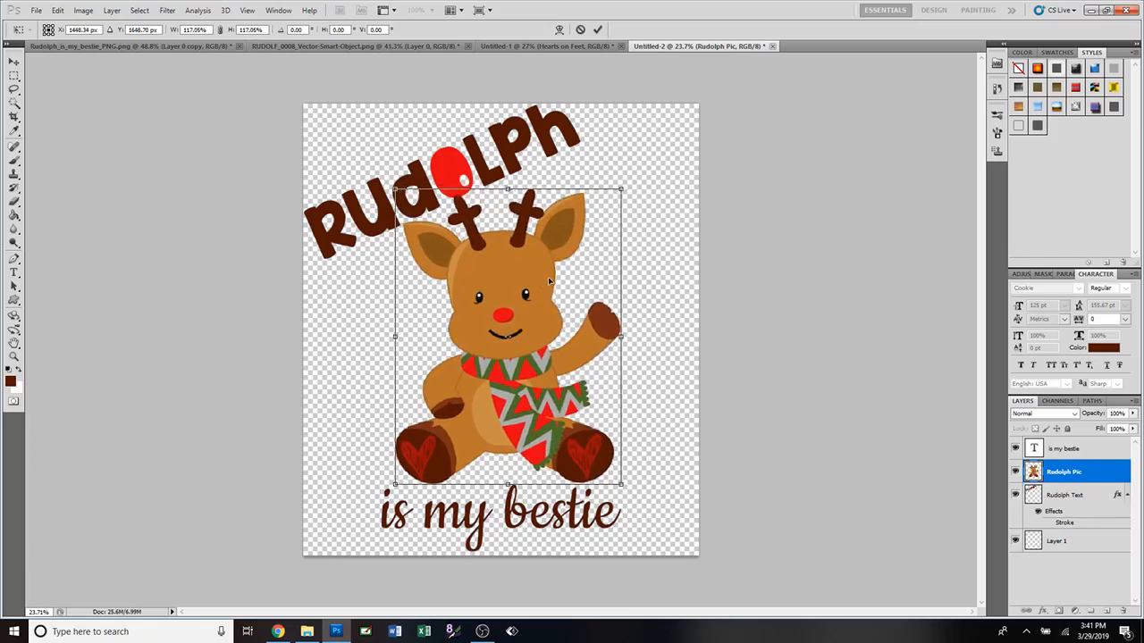
{"action": "left_click", "coordinate": [598, 30]}
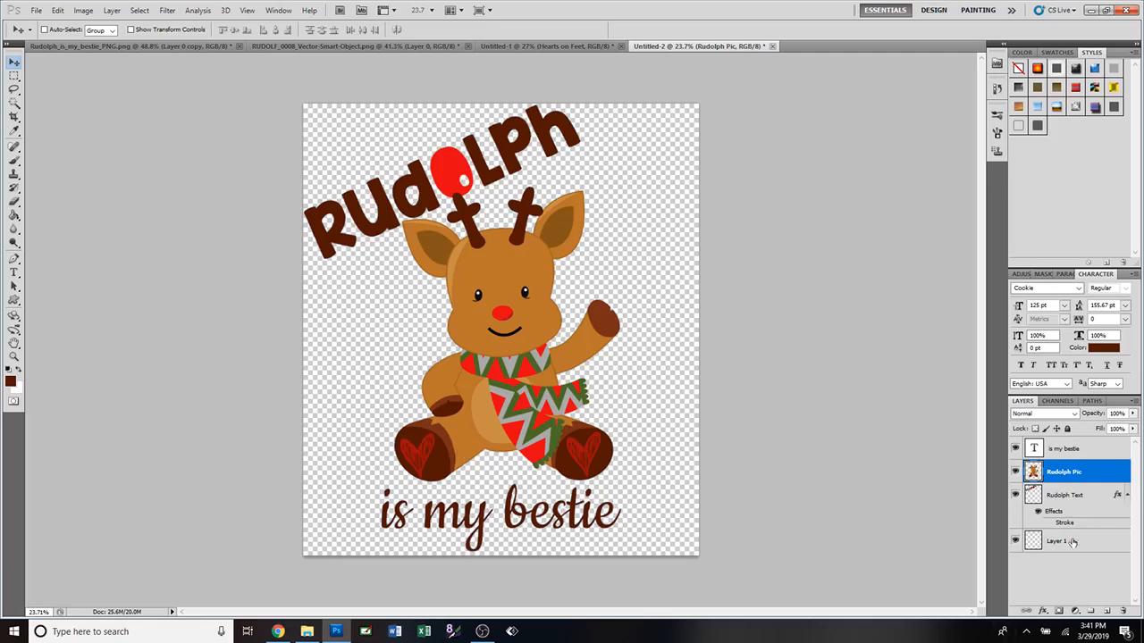
Shift the "is my bestie" text slightly right and up, and align its horizontal centre with the reindeer picture.
{"action": "left_click", "coordinate": [1047, 453]}
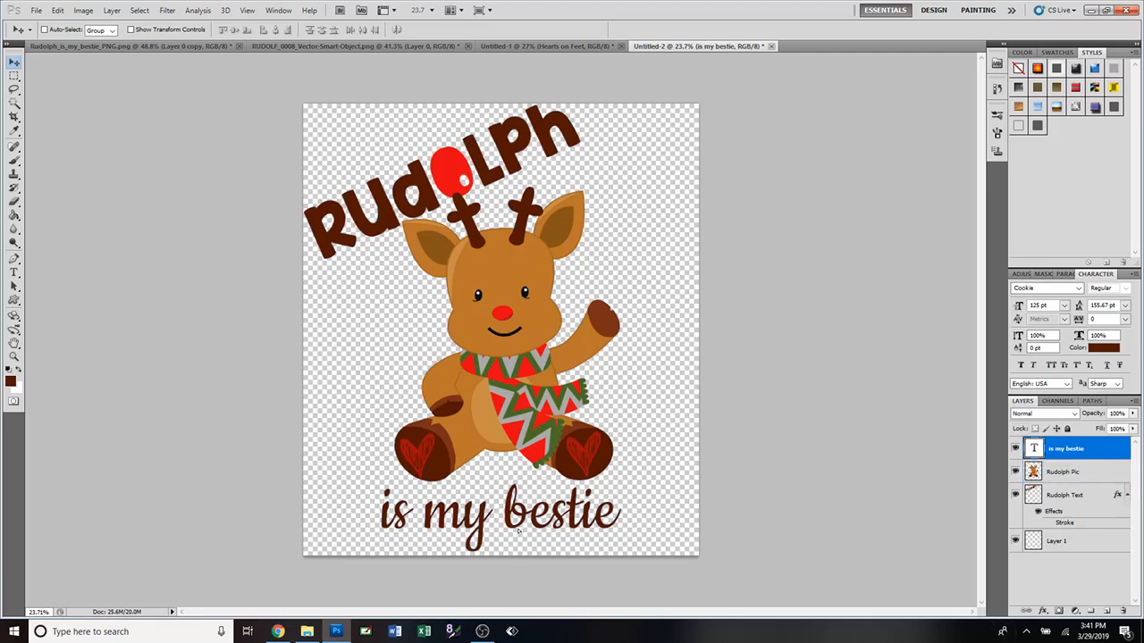
{"action": "left_click_drag", "start_coordinate": [516, 532], "coordinate": [522, 530]}
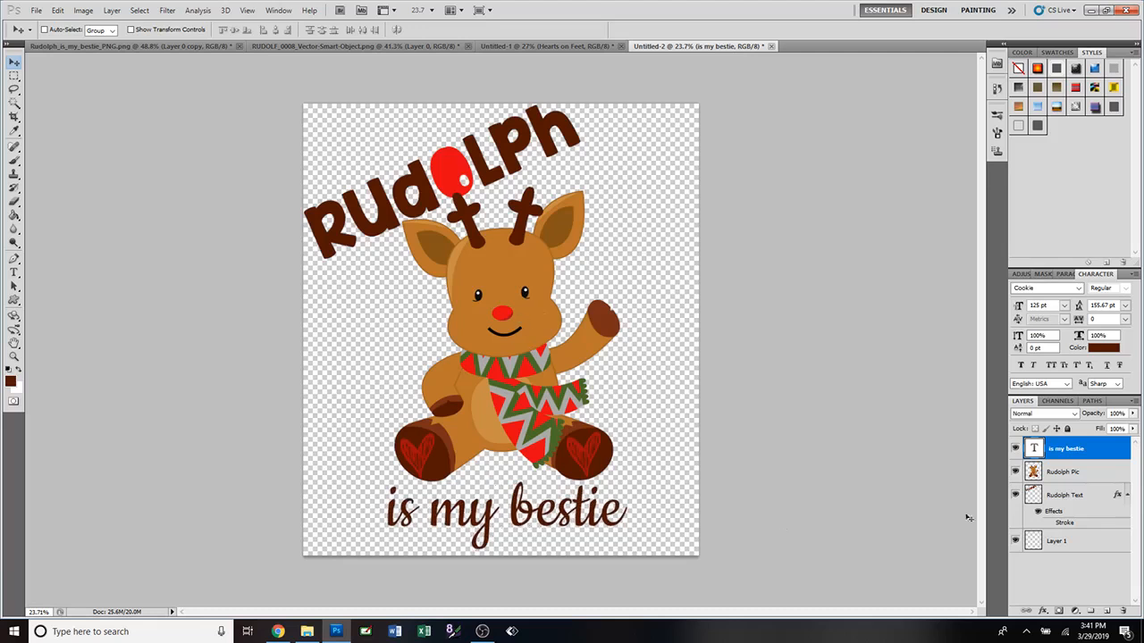
{"action": "left_click", "coordinate": [1066, 475]}
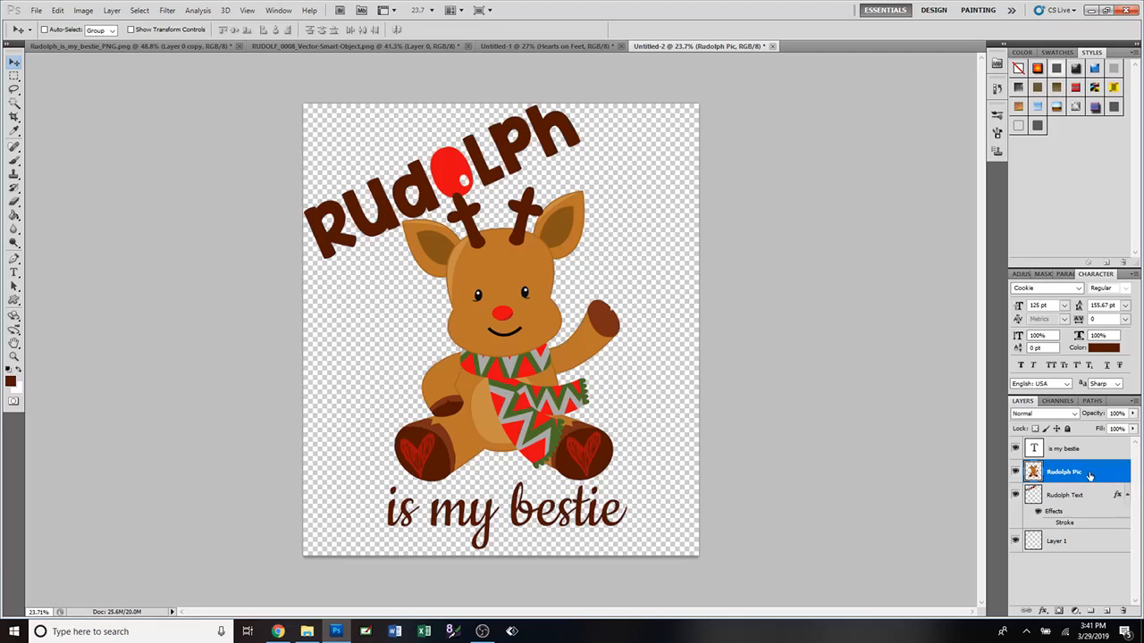
{"action": "left_click", "coordinate": [1062, 450], "text": "shift"}
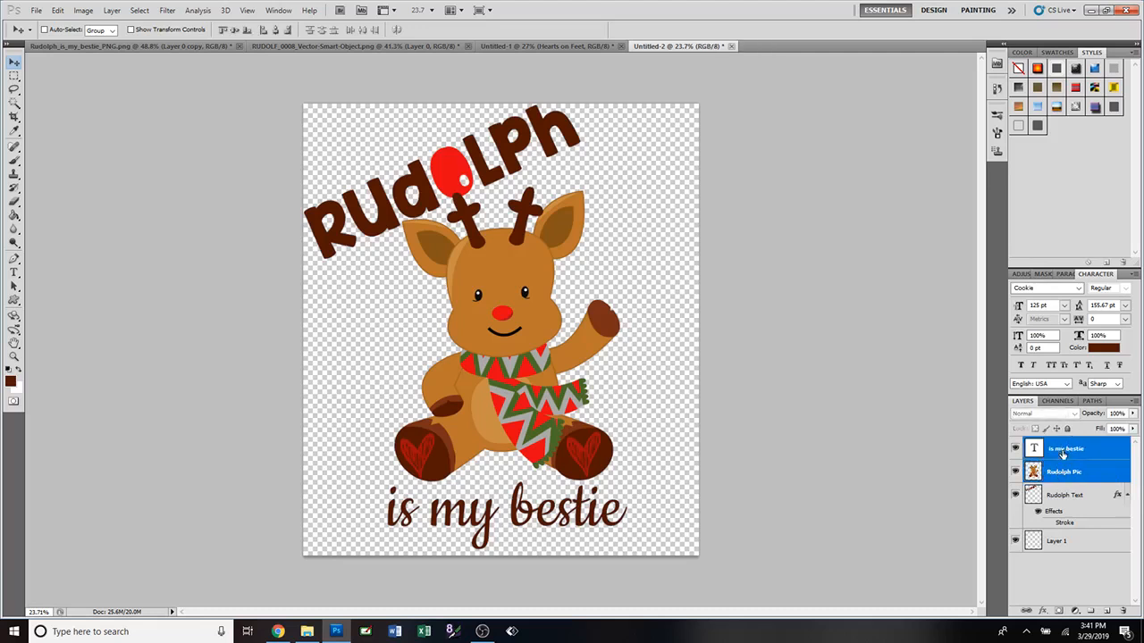
{"action": "left_click", "coordinate": [276, 30]}
Try moving the "is my bestie" text left and aligning horizontal centres with the reindeer, undoing the alignment each time.
{"action": "left_click", "coordinate": [1047, 450]}
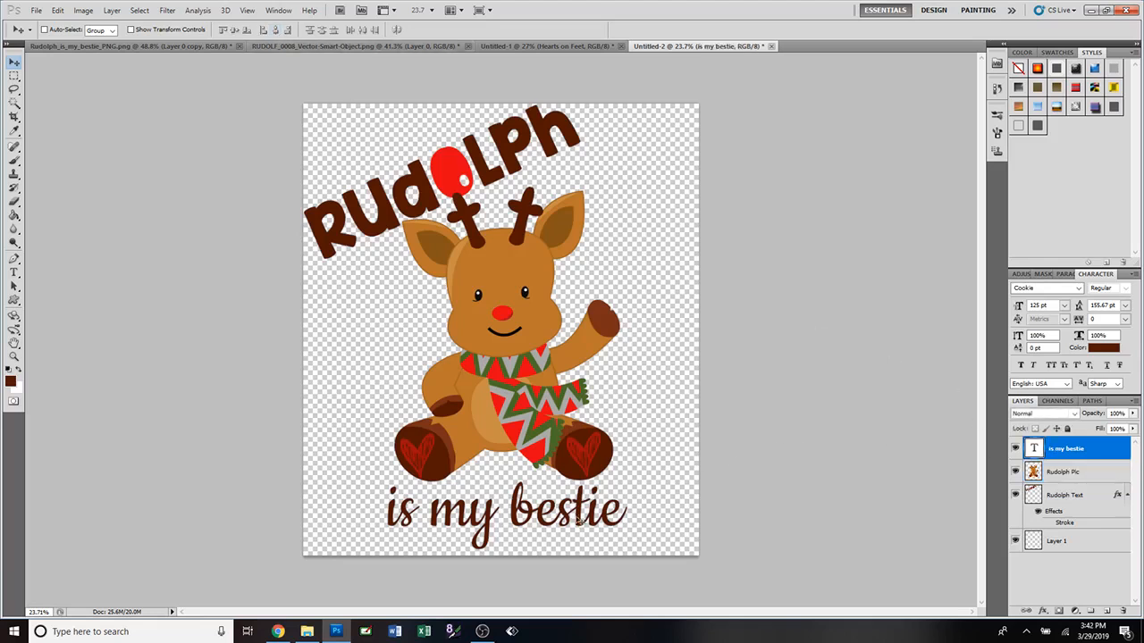
{"action": "left_click_drag", "start_coordinate": [579, 519], "coordinate": [532, 523]}
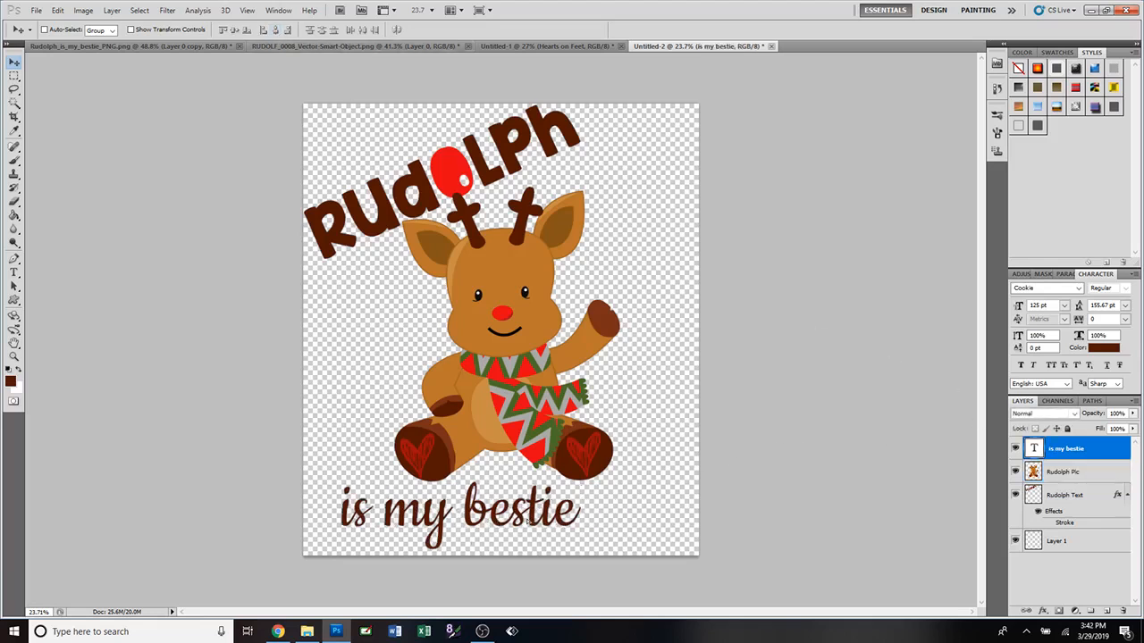
{"action": "left_click", "coordinate": [1072, 476], "text": "shift"}
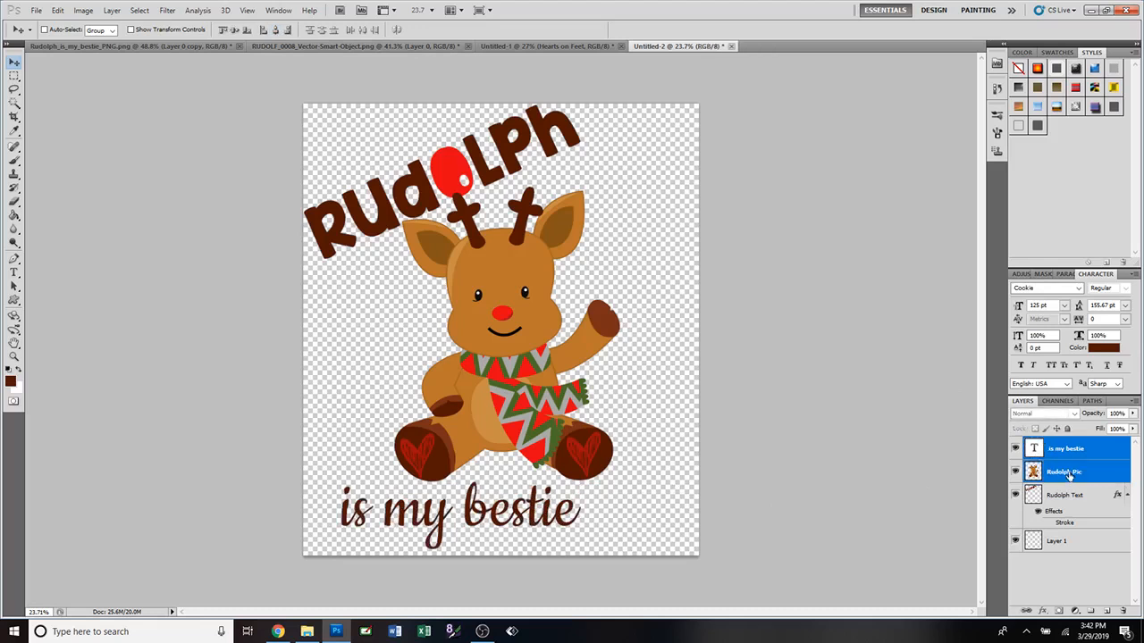
{"action": "left_click", "coordinate": [277, 32]}
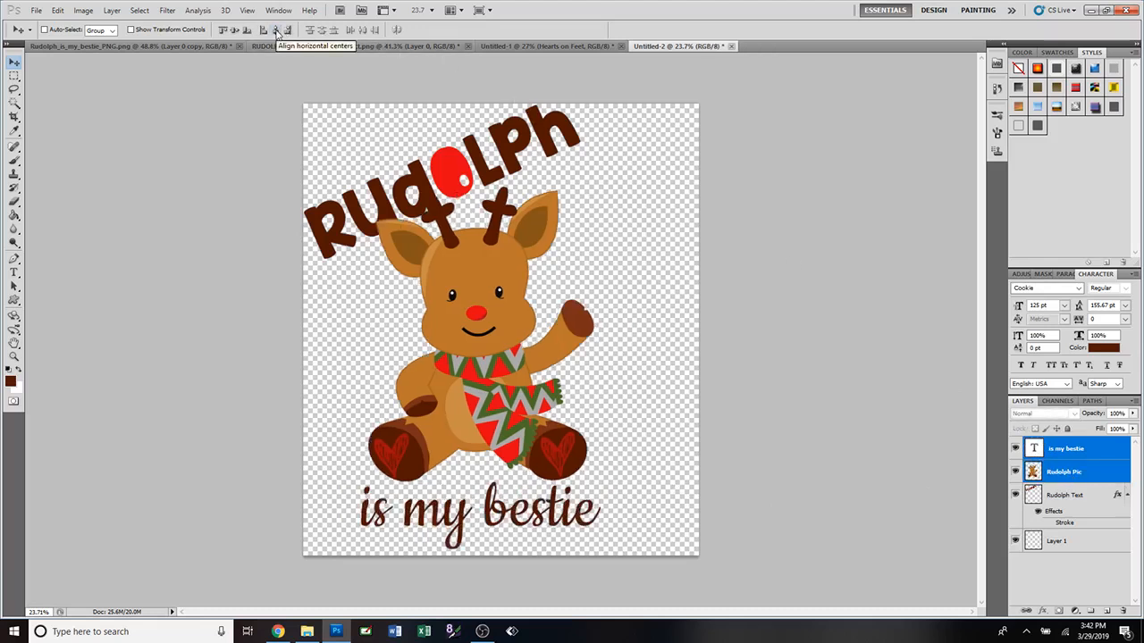
{"action": "key", "text": "ctrl+z"}
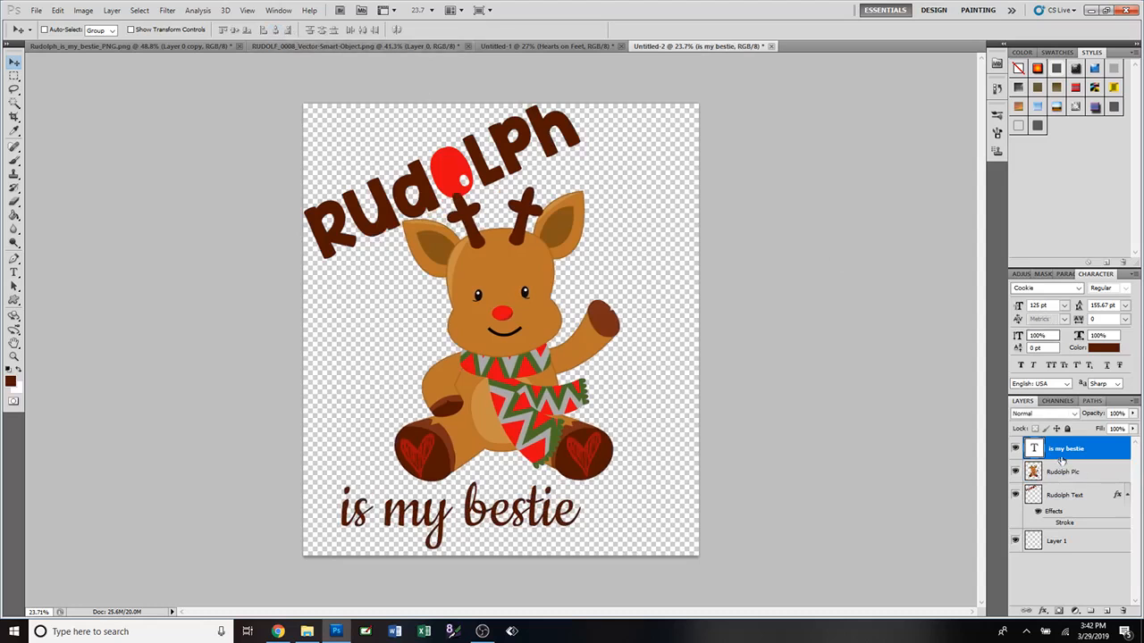
{"action": "left_click", "coordinate": [1061, 471], "text": "shift"}
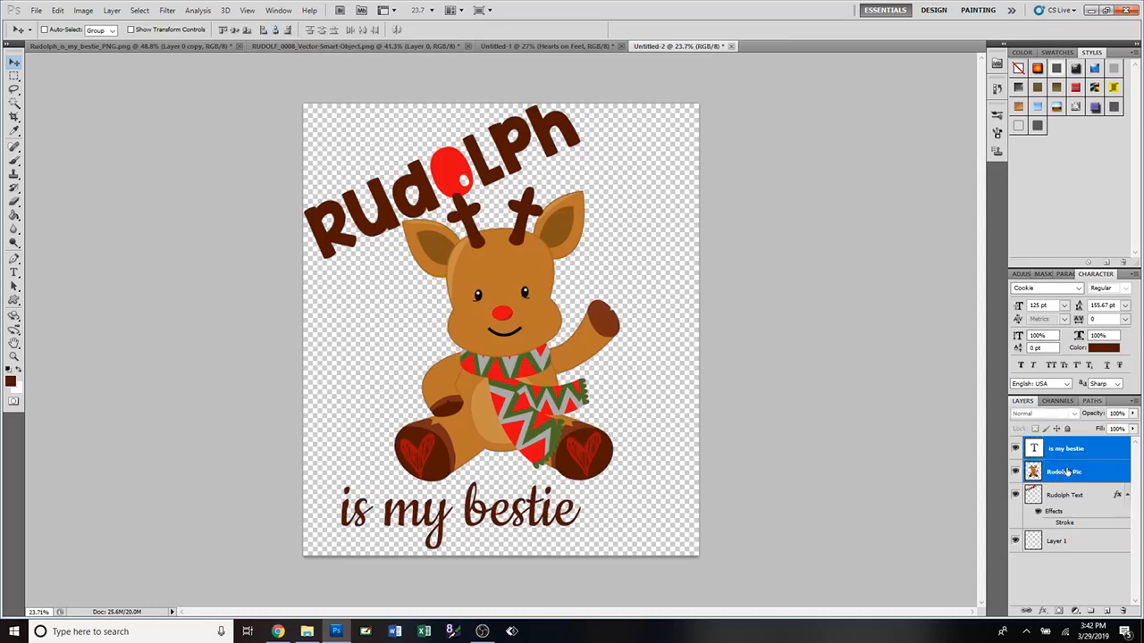
{"action": "left_click", "coordinate": [277, 30]}
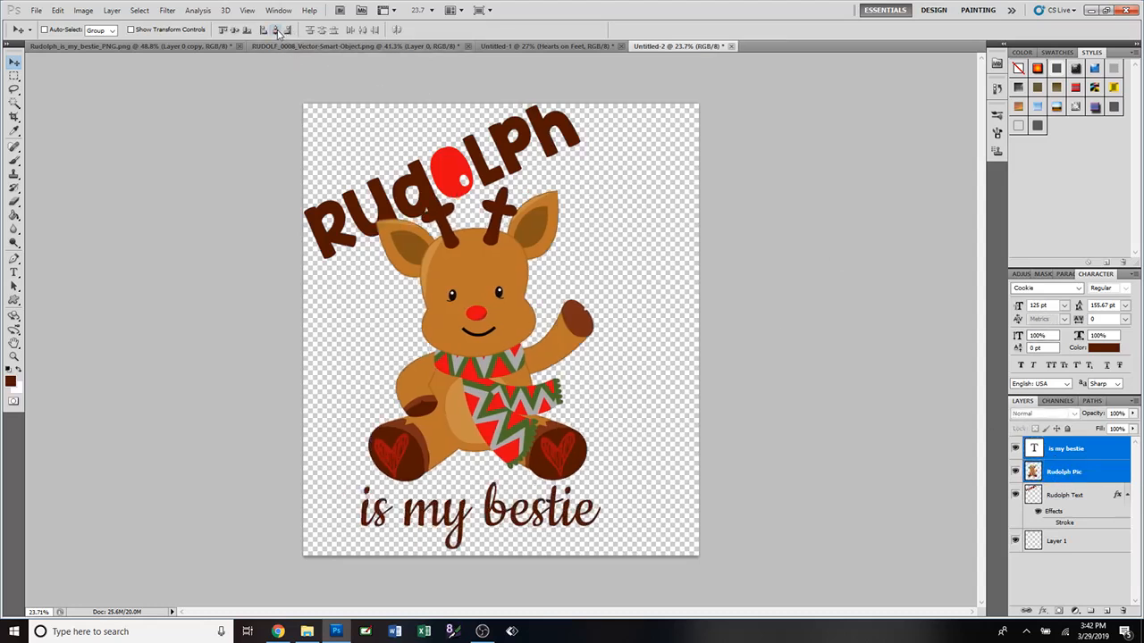
{"action": "key", "text": "ctrl+z"}
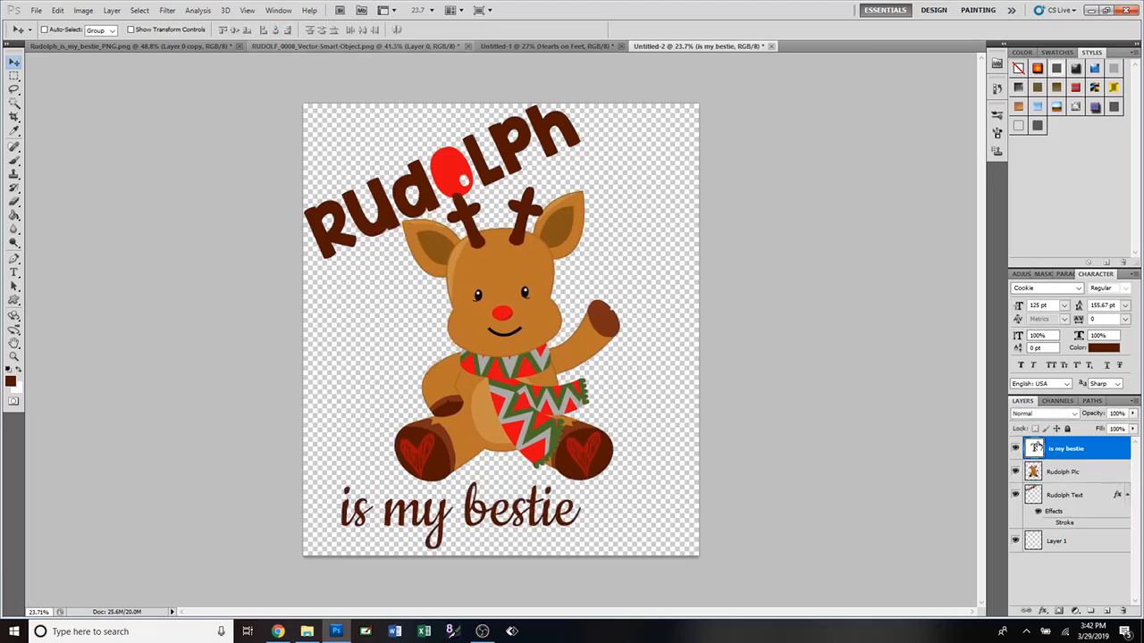
Move the "is my bestie" text back right under the reindeer and align the horizontal centres of both layers.
{"action": "left_click_drag", "start_coordinate": [487, 504], "coordinate": [537, 507]}
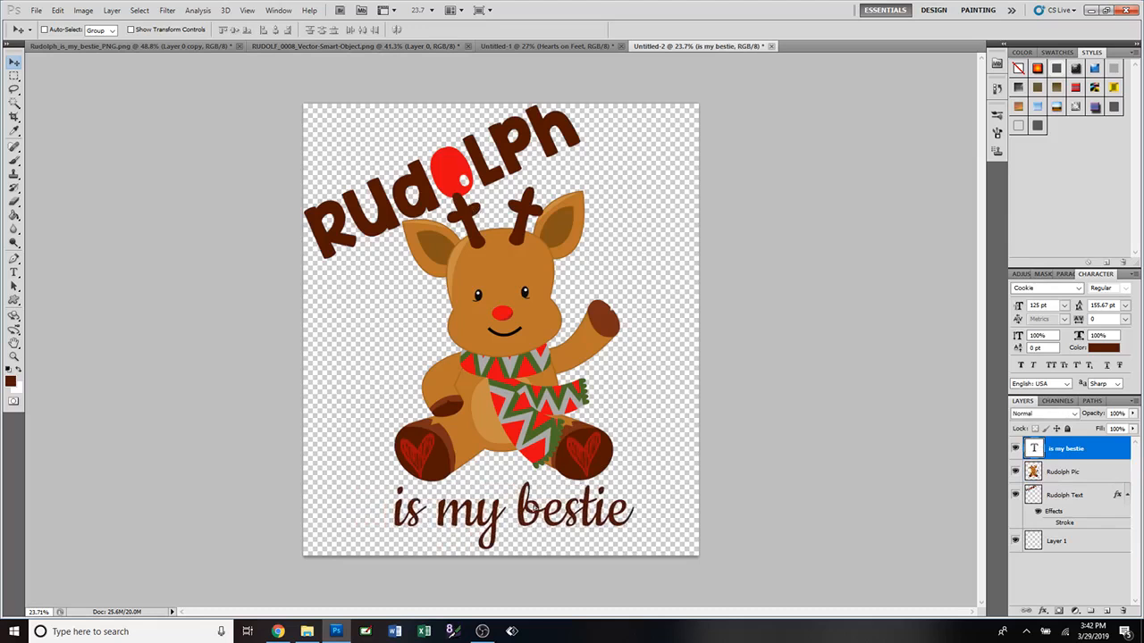
{"action": "left_click", "coordinate": [1056, 471], "text": "shift"}
{"action": "left_click", "coordinate": [276, 30]}
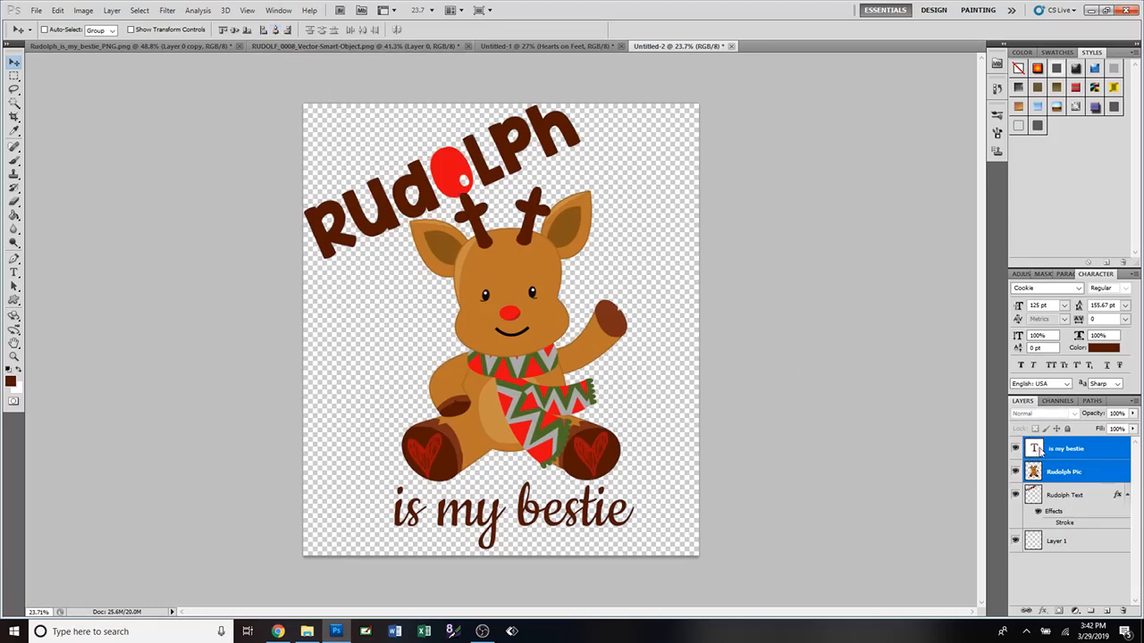
Nudge the reindeer picture and the "is my bestie" text together slightly left on the canvas.
{"action": "key", "text": "shift+Left"}
{"action": "key", "text": "shift+Left"}
{"action": "key", "text": "shift+Left"}
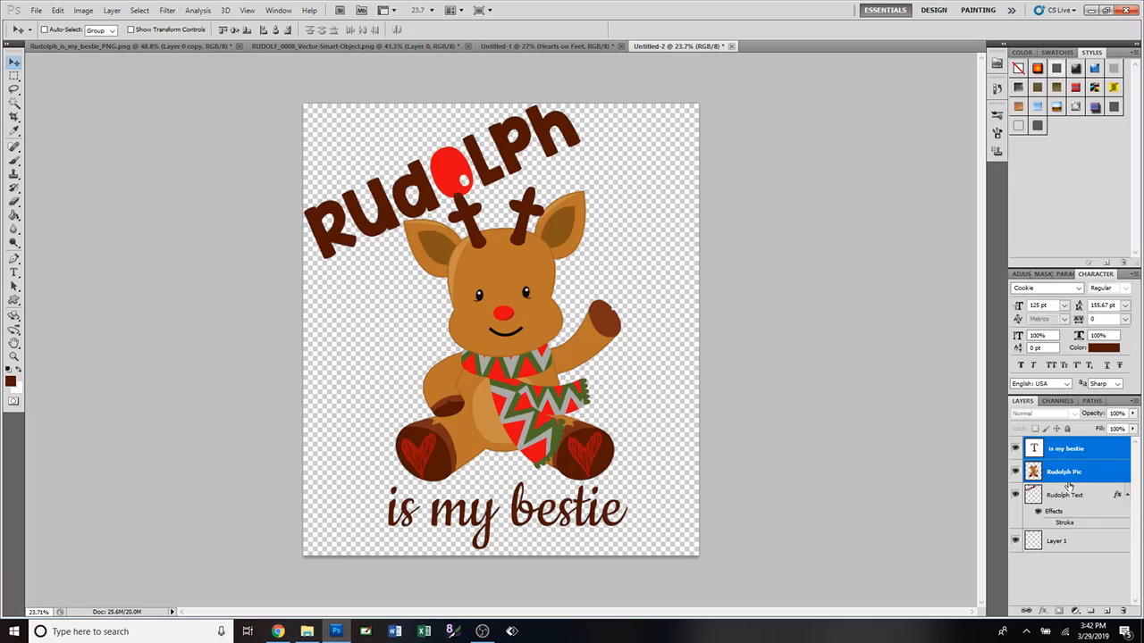
Compare the layout of the Untitled-2 design with the earlier version in the Untitled-1 document.
{"action": "left_click", "coordinate": [576, 47]}
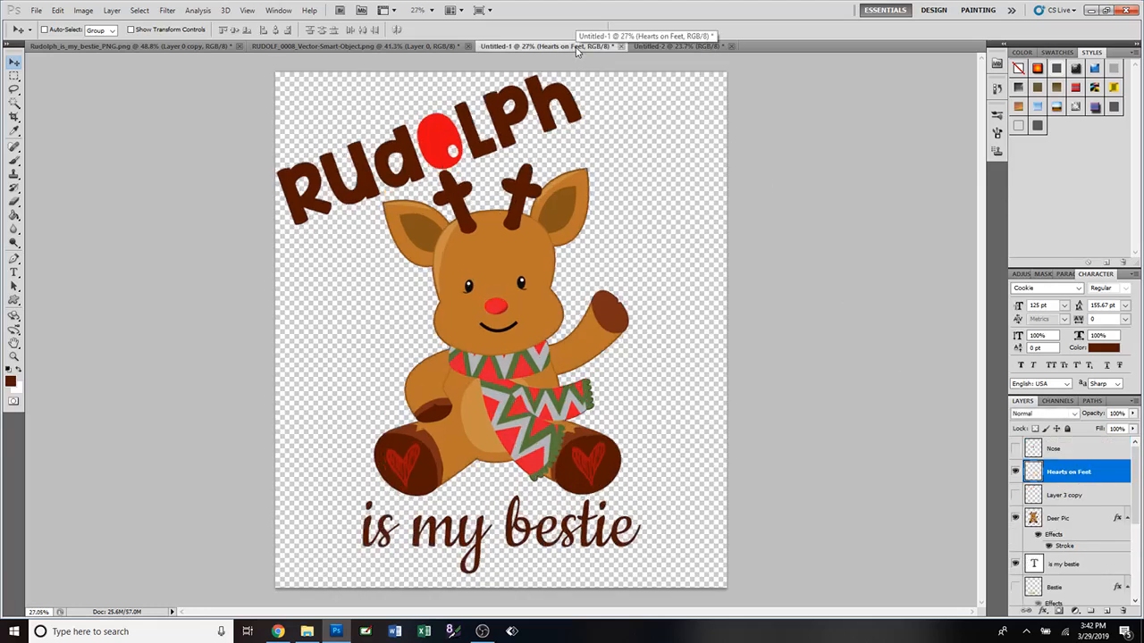
{"action": "left_click", "coordinate": [674, 47]}
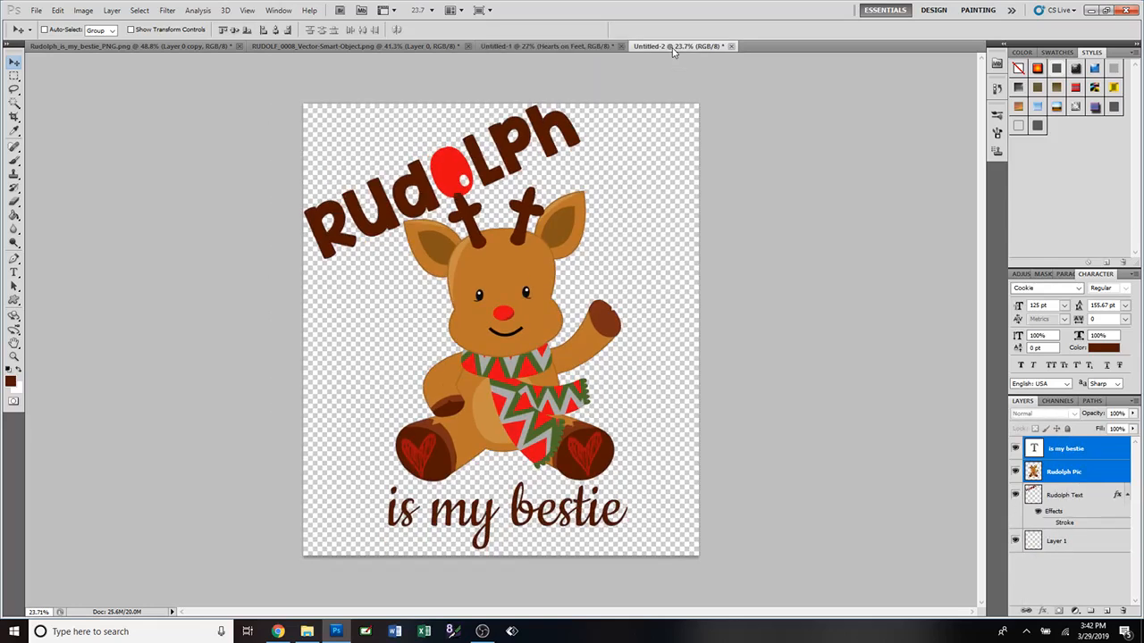
{"action": "left_click", "coordinate": [591, 47]}
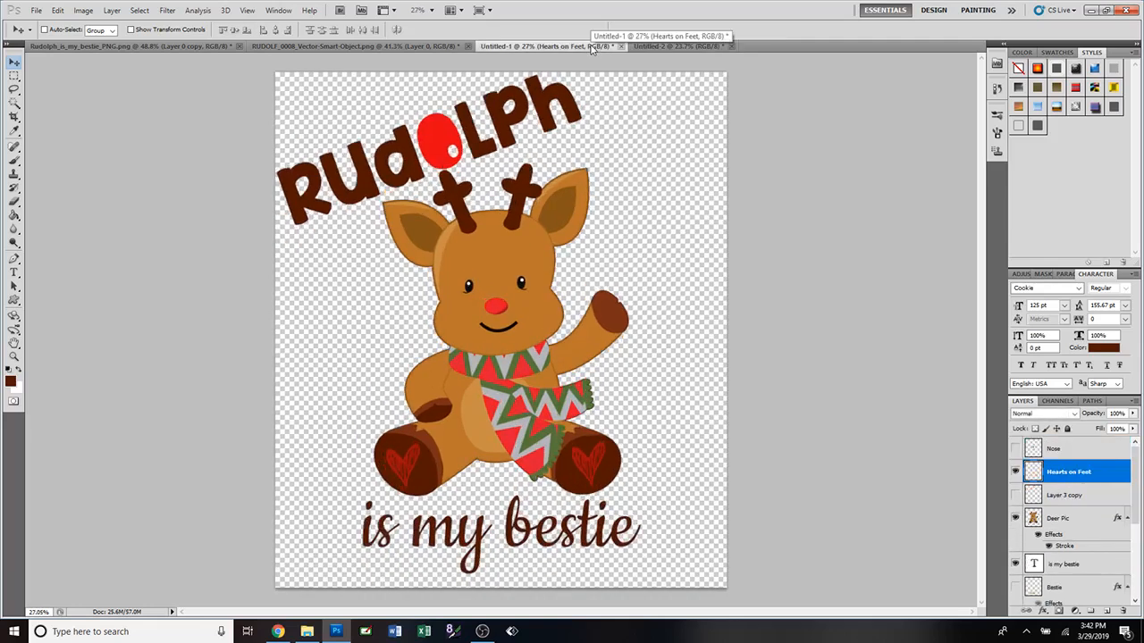
{"action": "left_click", "coordinate": [672, 46]}
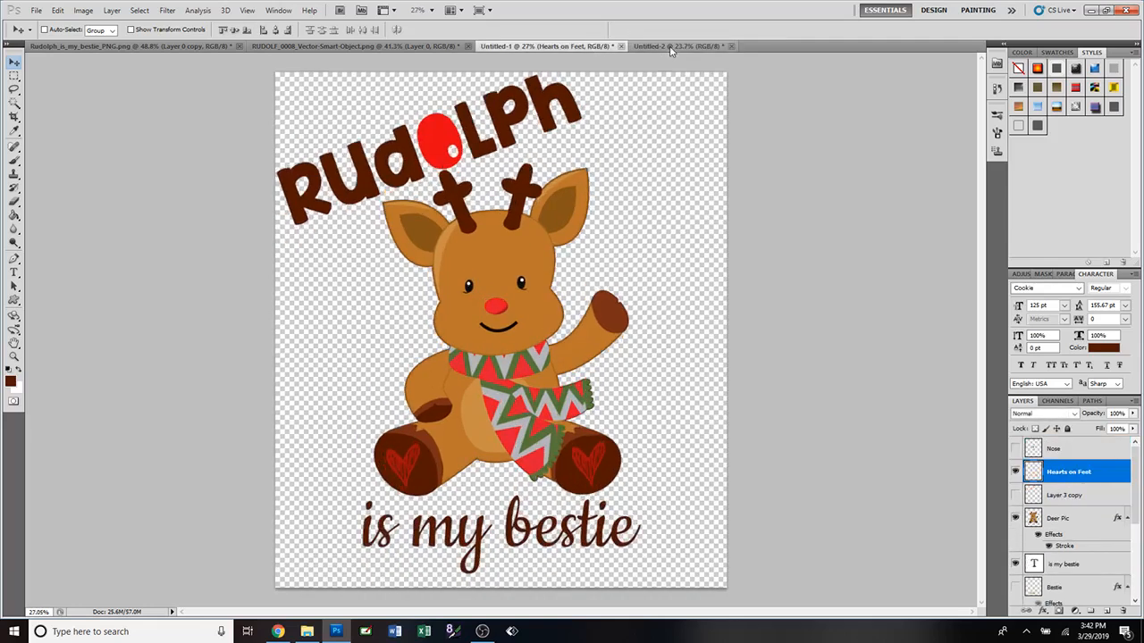
Compare the original lettering file and the reindeer source file with the combined designs in Untitled-1 and Untitled-2.
{"action": "left_click", "coordinate": [136, 46]}
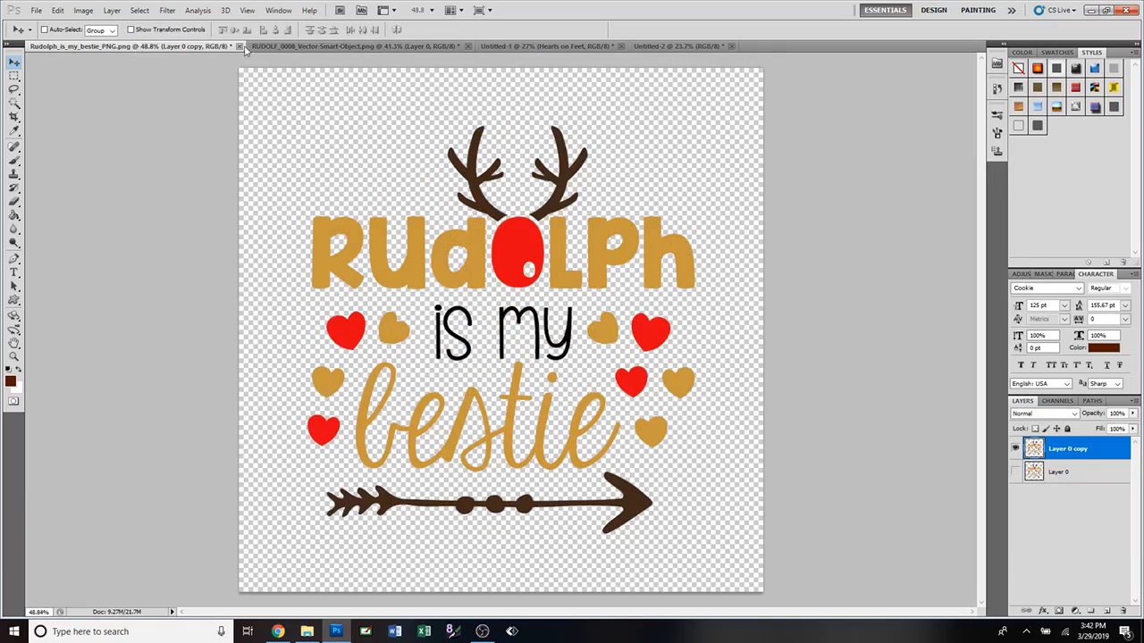
{"action": "left_click", "coordinate": [280, 47]}
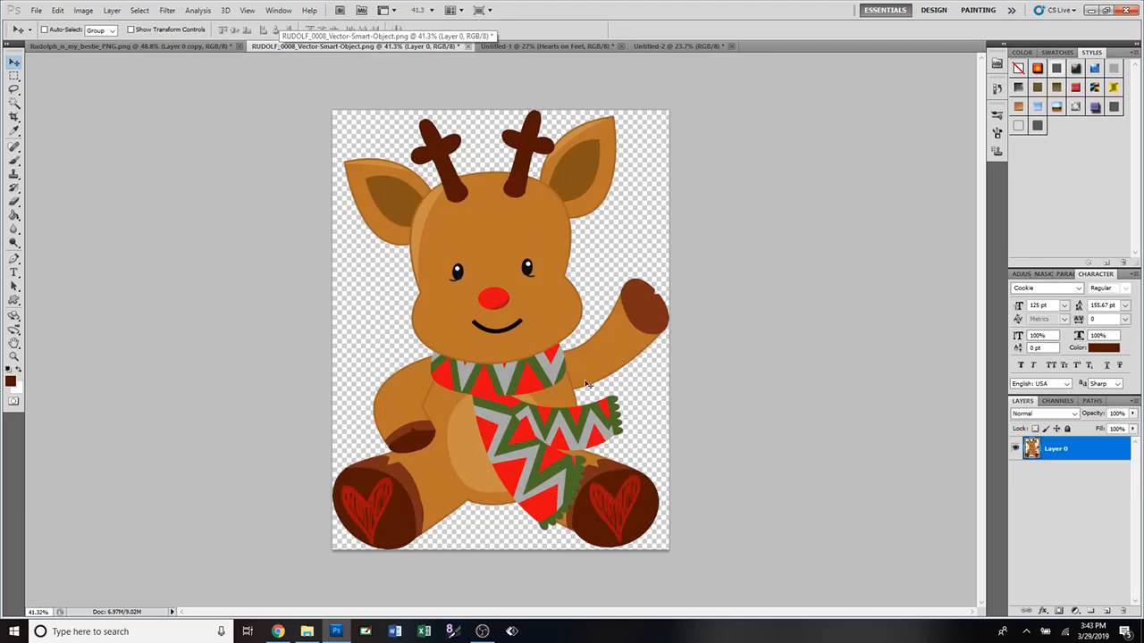
{"action": "left_click", "coordinate": [526, 47]}
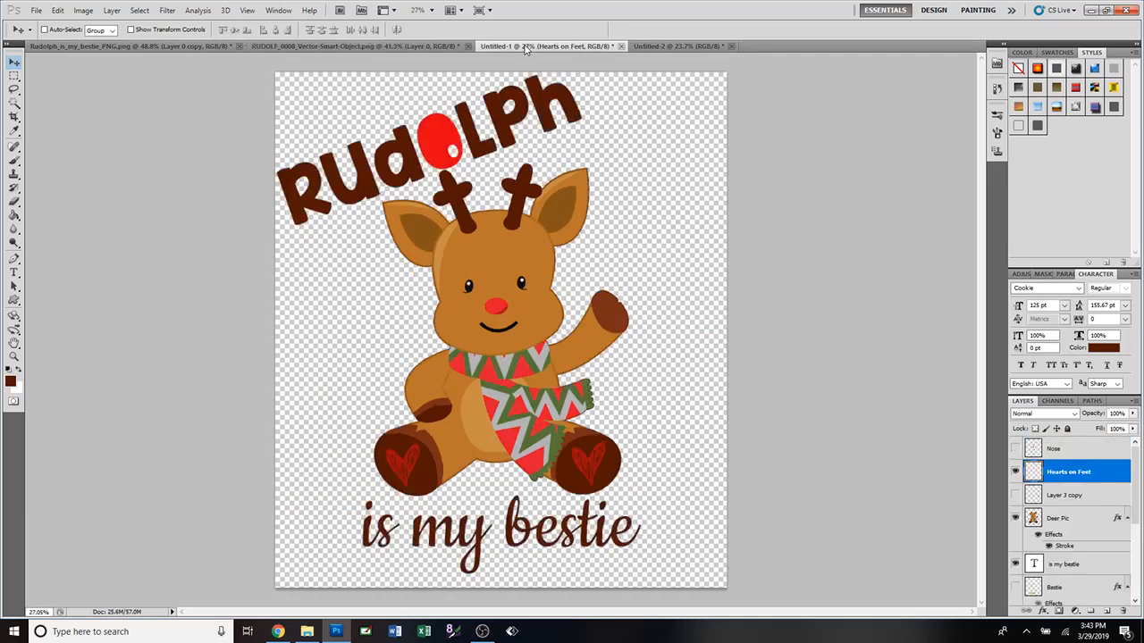
{"action": "left_click", "coordinate": [655, 49]}
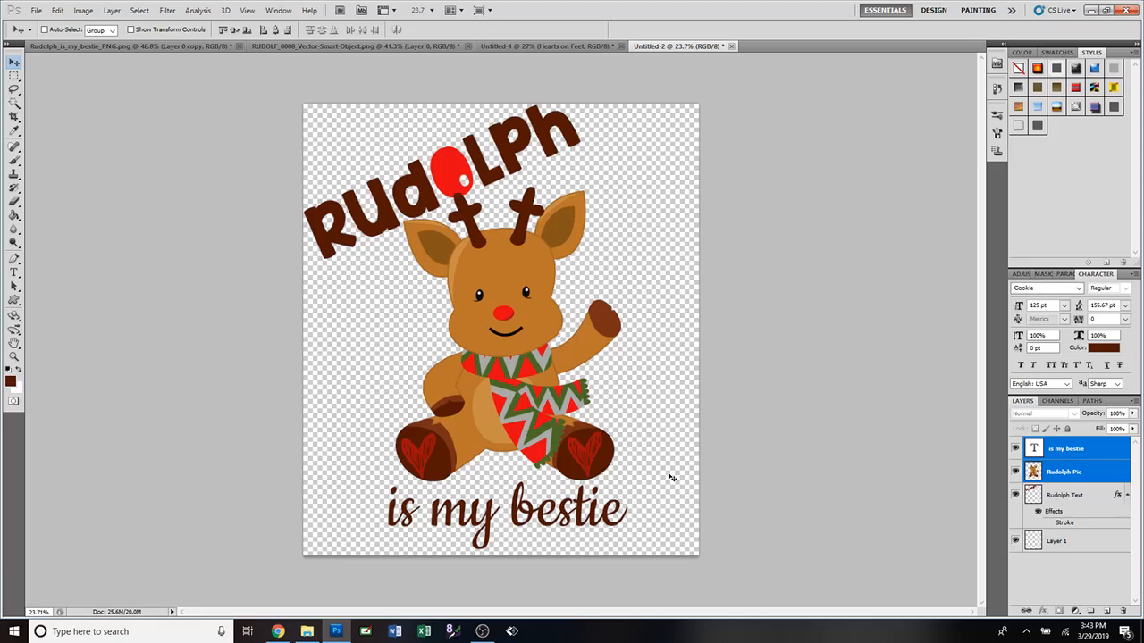
{"action": "left_click", "coordinate": [276, 46]}
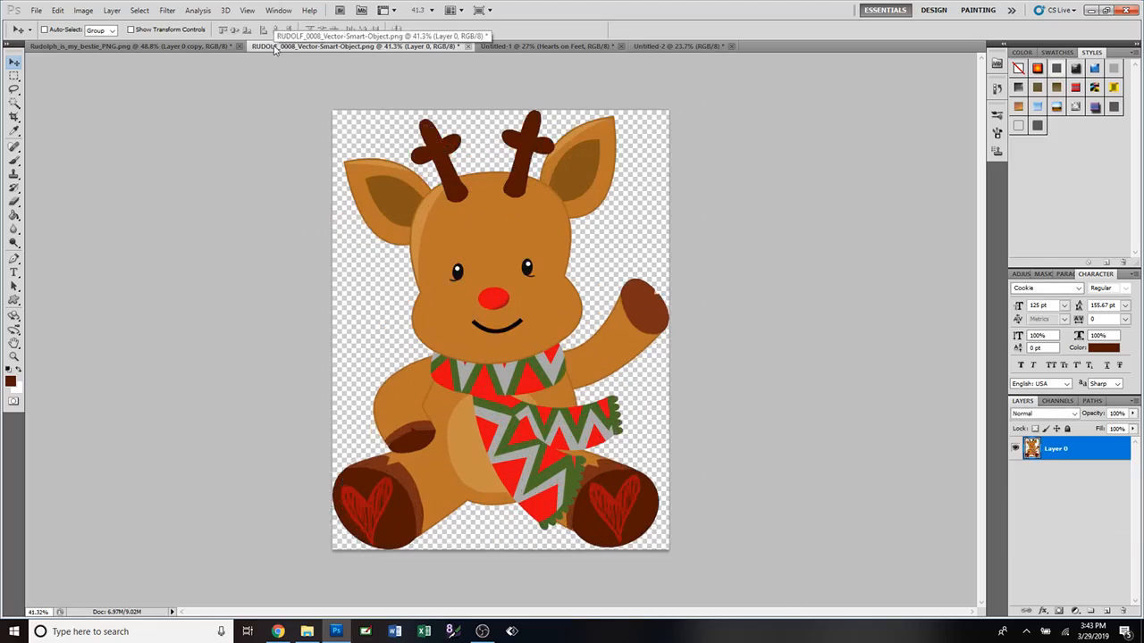
{"action": "left_click", "coordinate": [204, 52]}
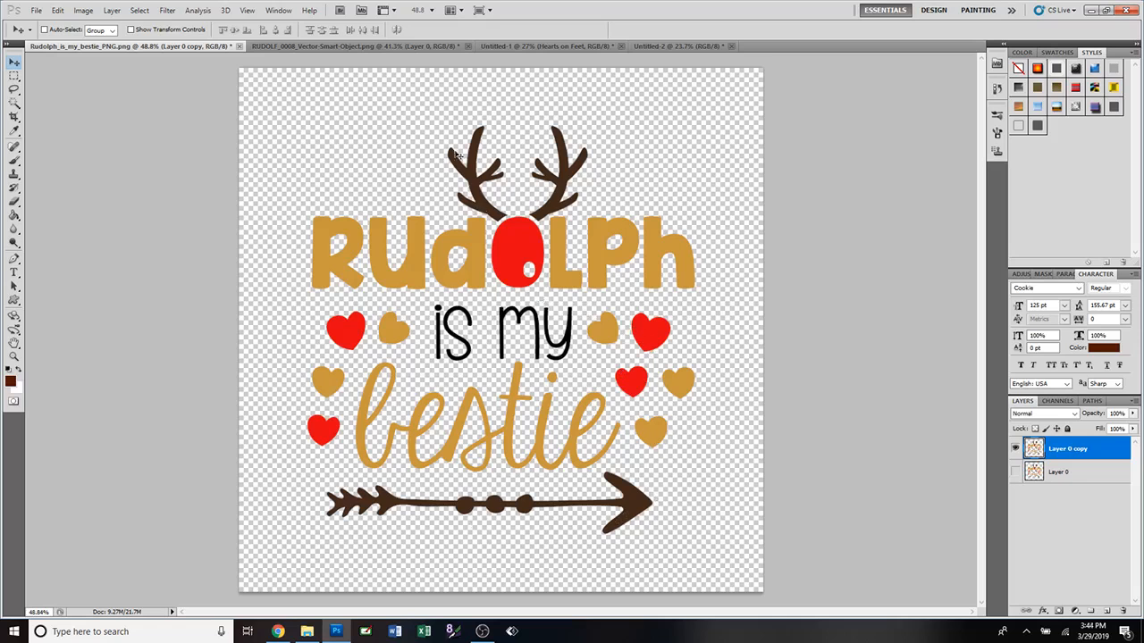
{"action": "left_click", "coordinate": [649, 47]}
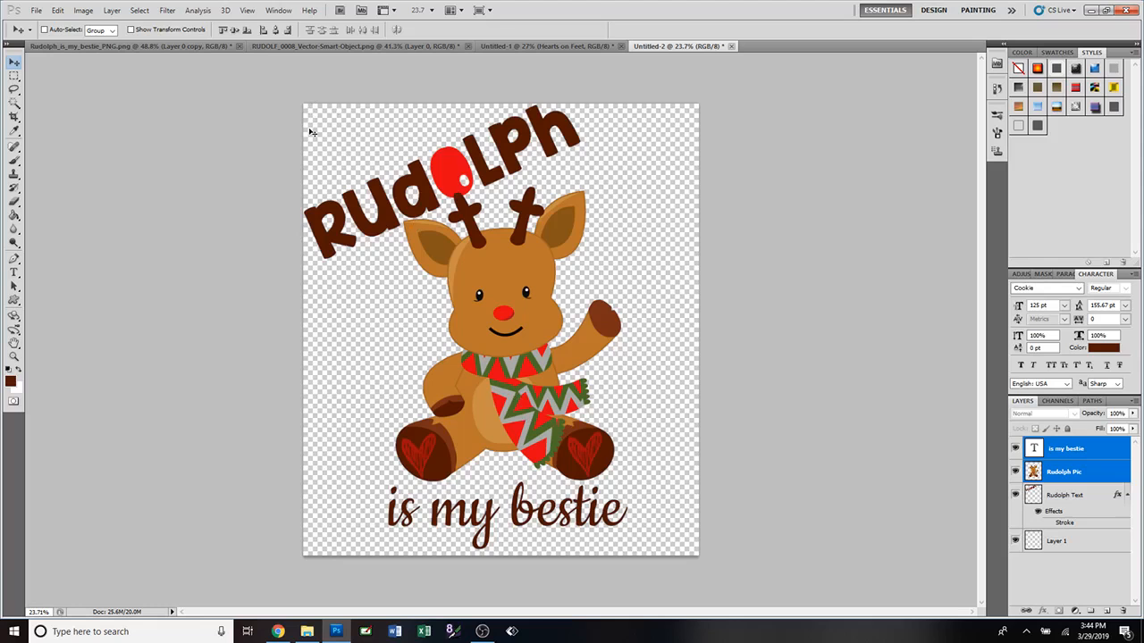
{"action": "left_click", "coordinate": [201, 49]}
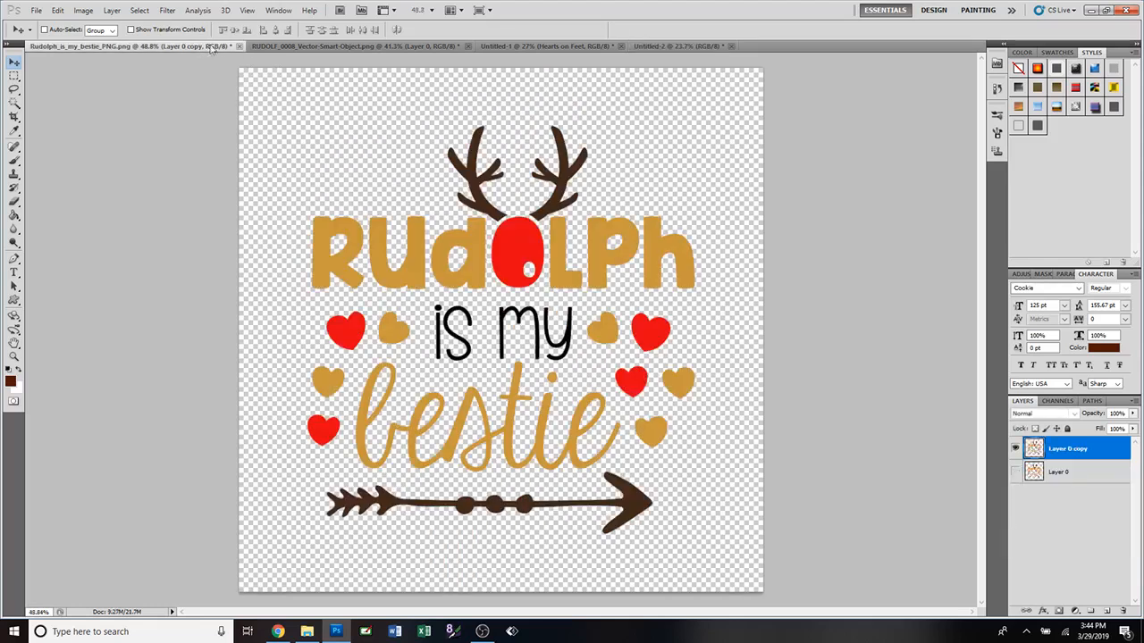
{"action": "left_click", "coordinate": [271, 48]}
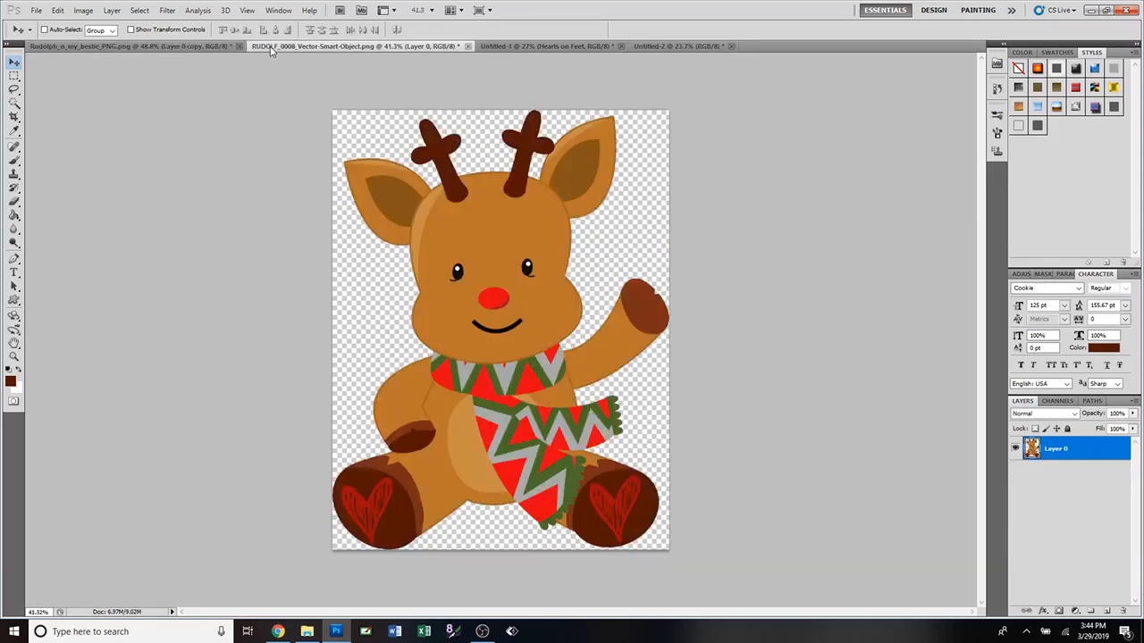
{"action": "left_click", "coordinate": [181, 49]}
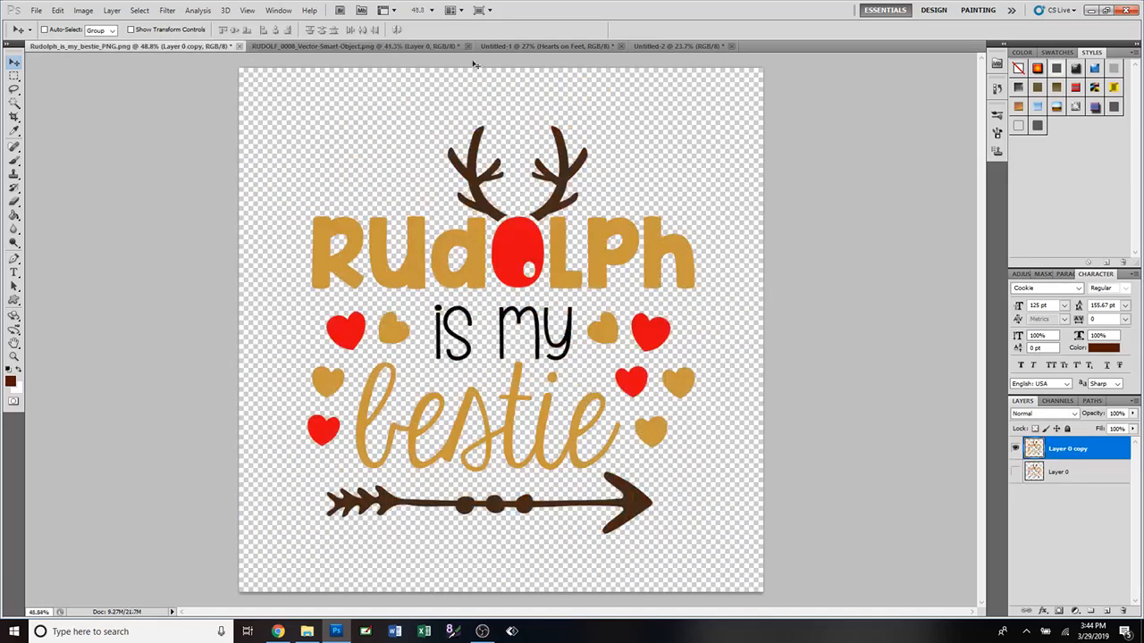
{"action": "left_click", "coordinate": [651, 47]}
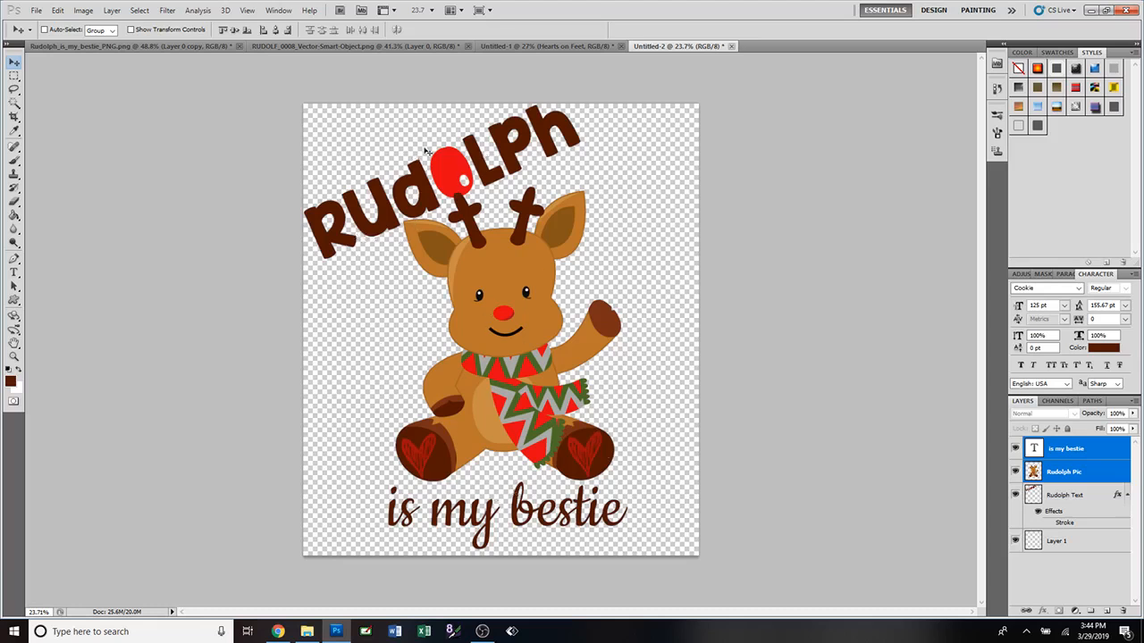
{"action": "left_click", "coordinate": [205, 46]}
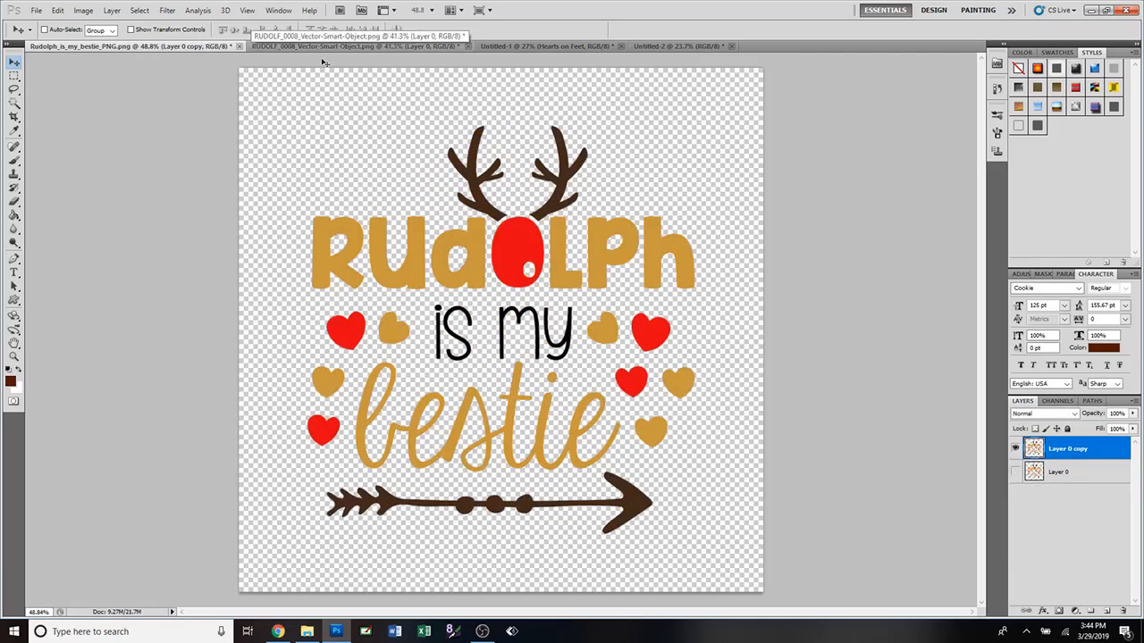
In the Untitled-2 document, recolour the "is my bestie" text with the red sampled from the reindeer's scarf.
{"action": "left_click", "coordinate": [655, 46]}
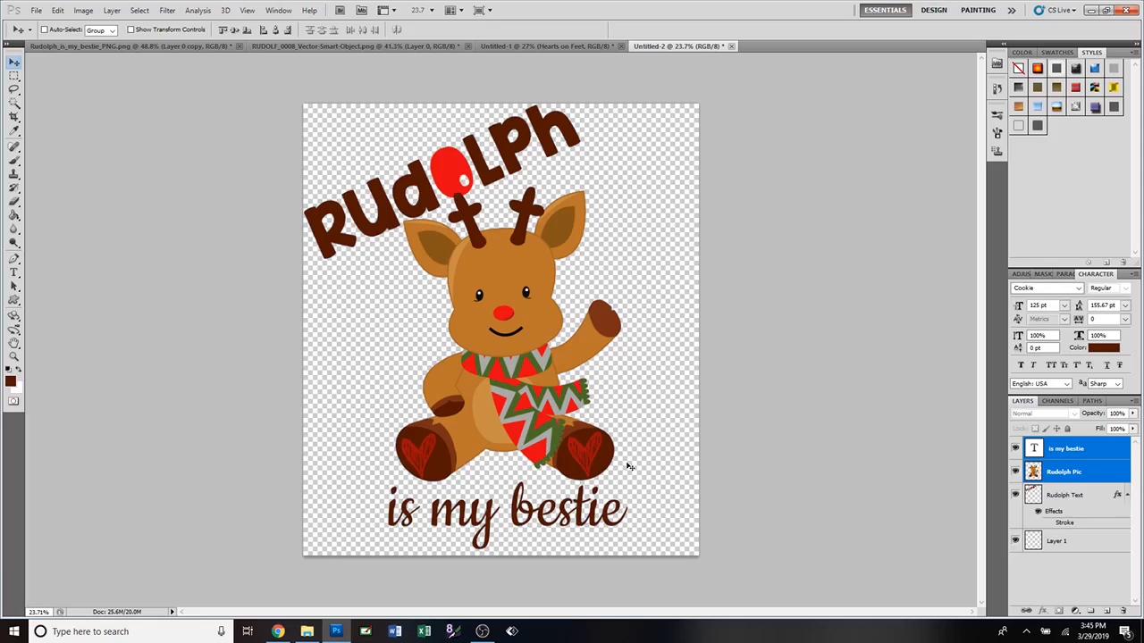
{"action": "left_click", "coordinate": [1029, 451]}
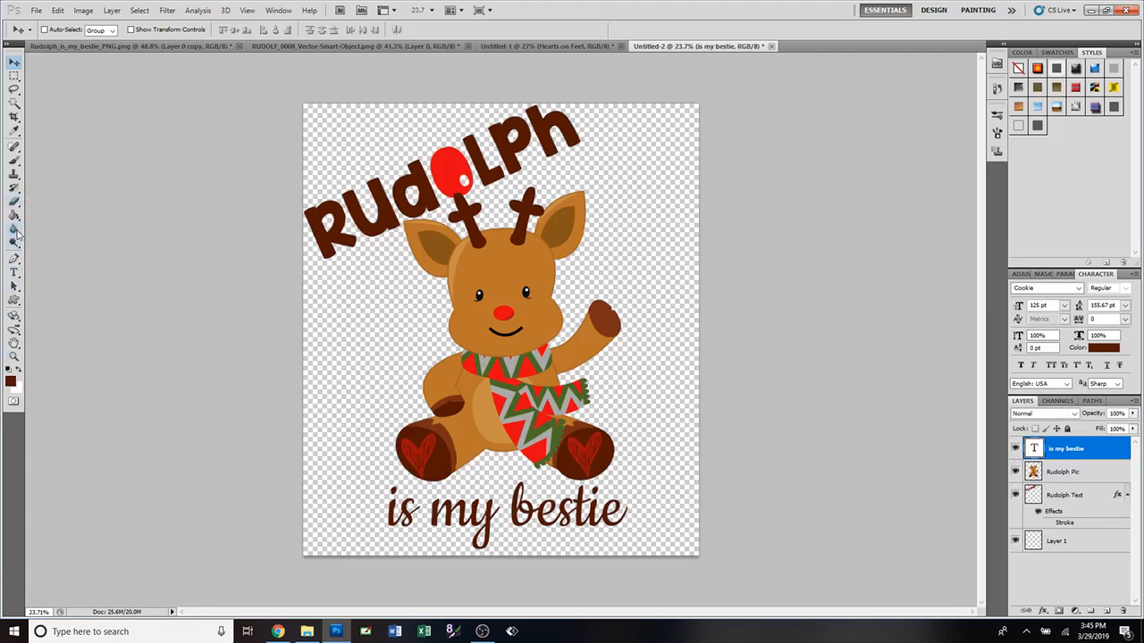
{"action": "left_click", "coordinate": [13, 272]}
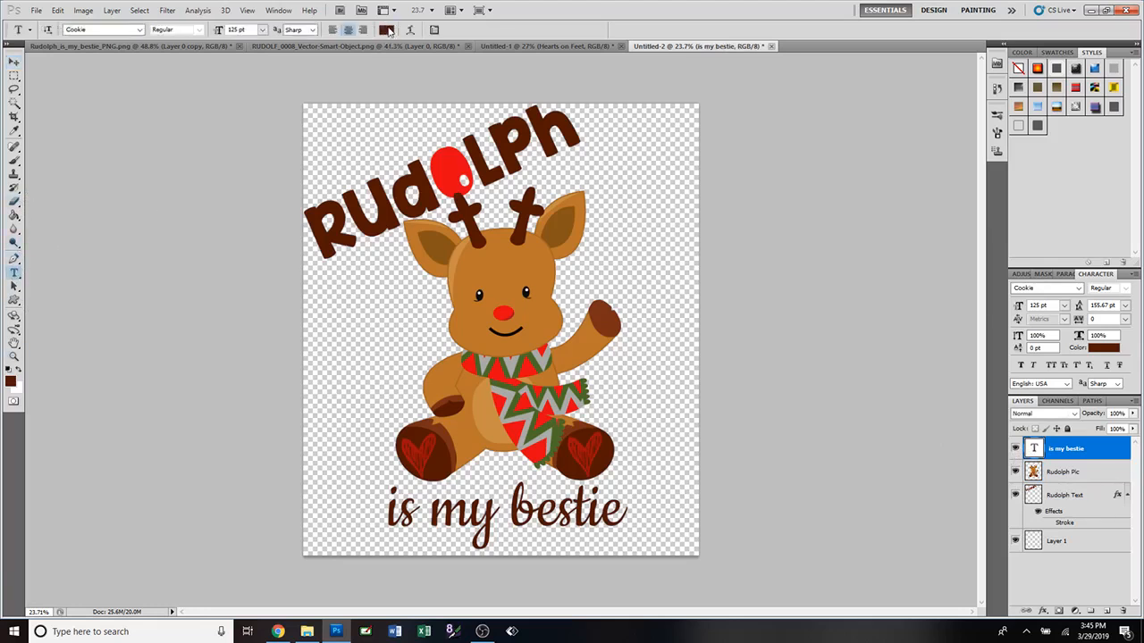
{"action": "left_click", "coordinate": [387, 31]}
{"action": "left_click", "coordinate": [552, 420]}
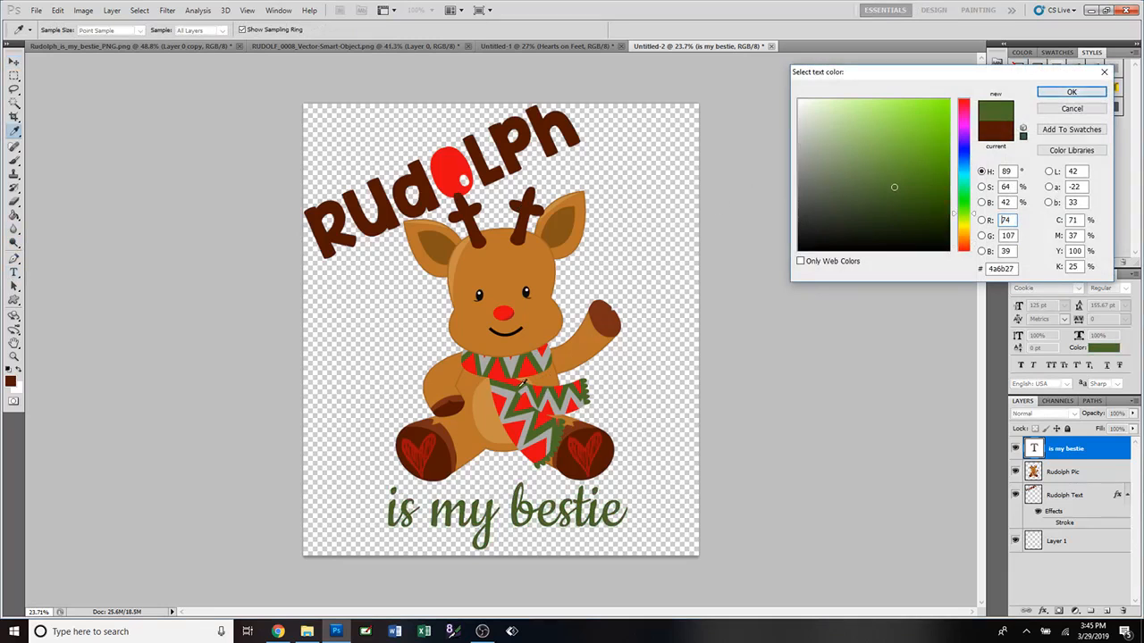
{"action": "left_click", "coordinate": [524, 386]}
{"action": "left_click", "coordinate": [1071, 92]}
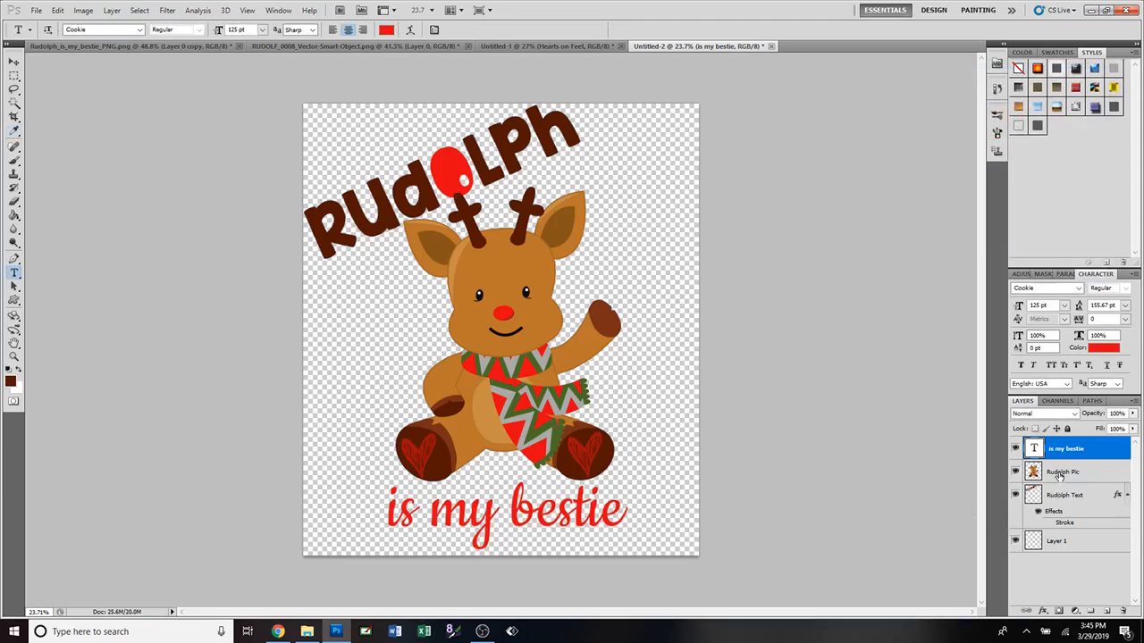
Fill the brown letters R, U, D, L, P and H of the Rudolph Text layer with green sampled from the reindeer's scarf.
{"action": "left_click", "coordinate": [1060, 503]}
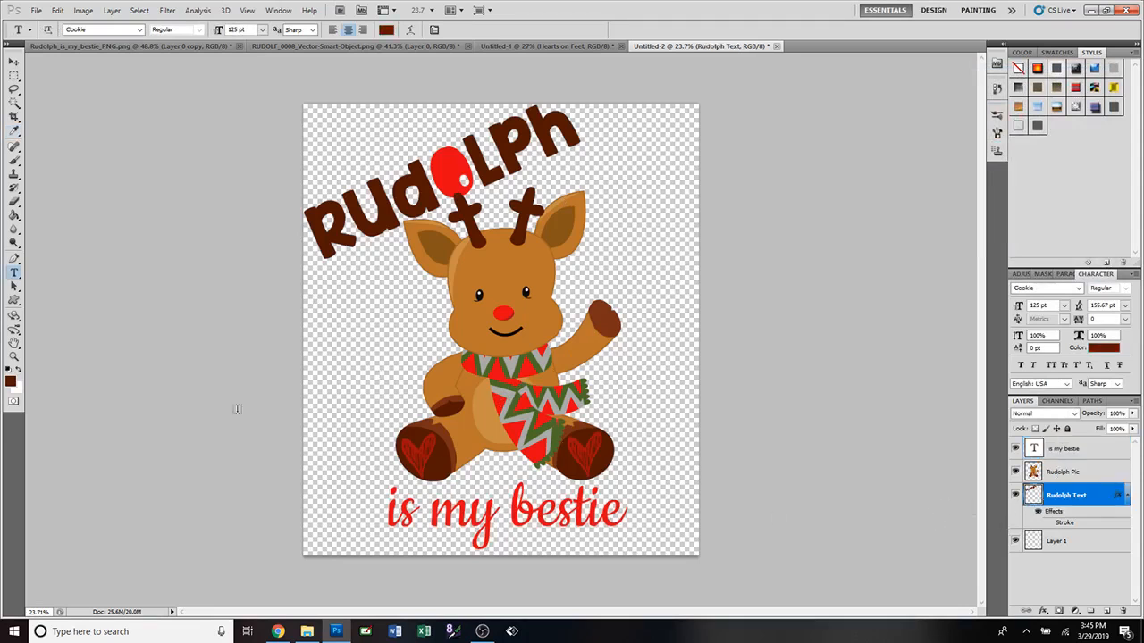
{"action": "left_click", "coordinate": [14, 133]}
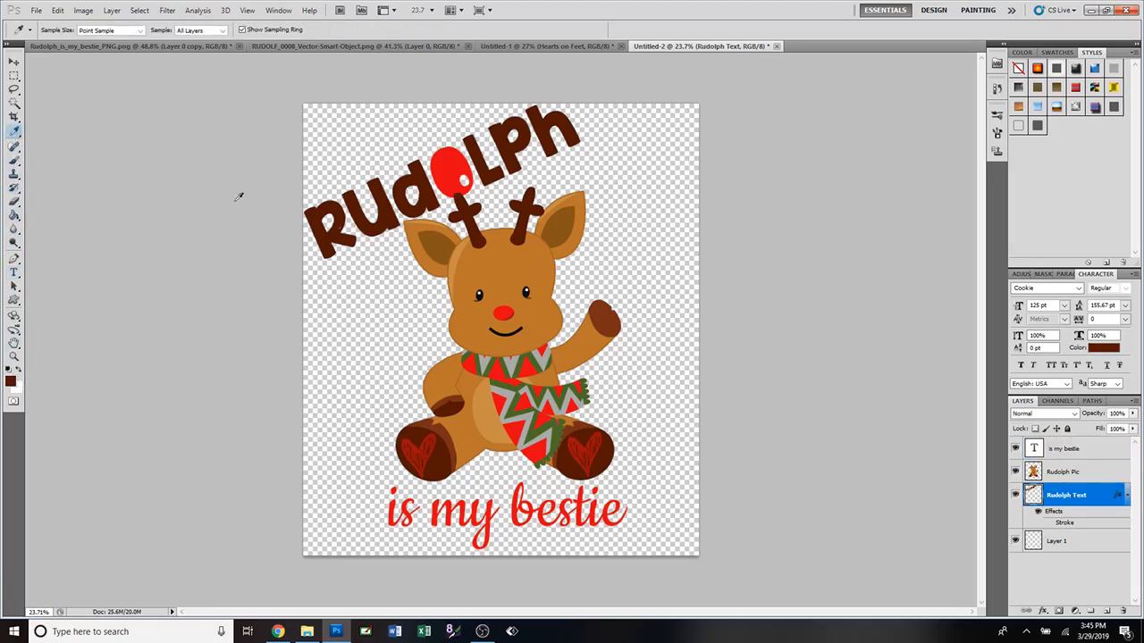
{"action": "left_click", "coordinate": [514, 382]}
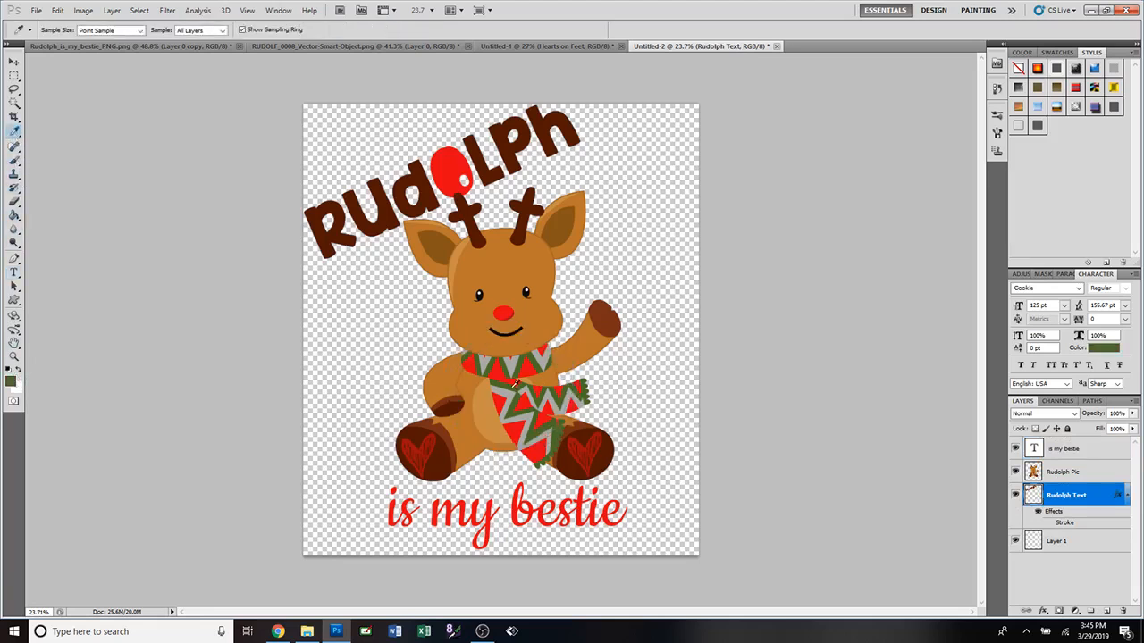
{"action": "left_click", "coordinate": [14, 215]}
{"action": "left_click", "coordinate": [317, 238]}
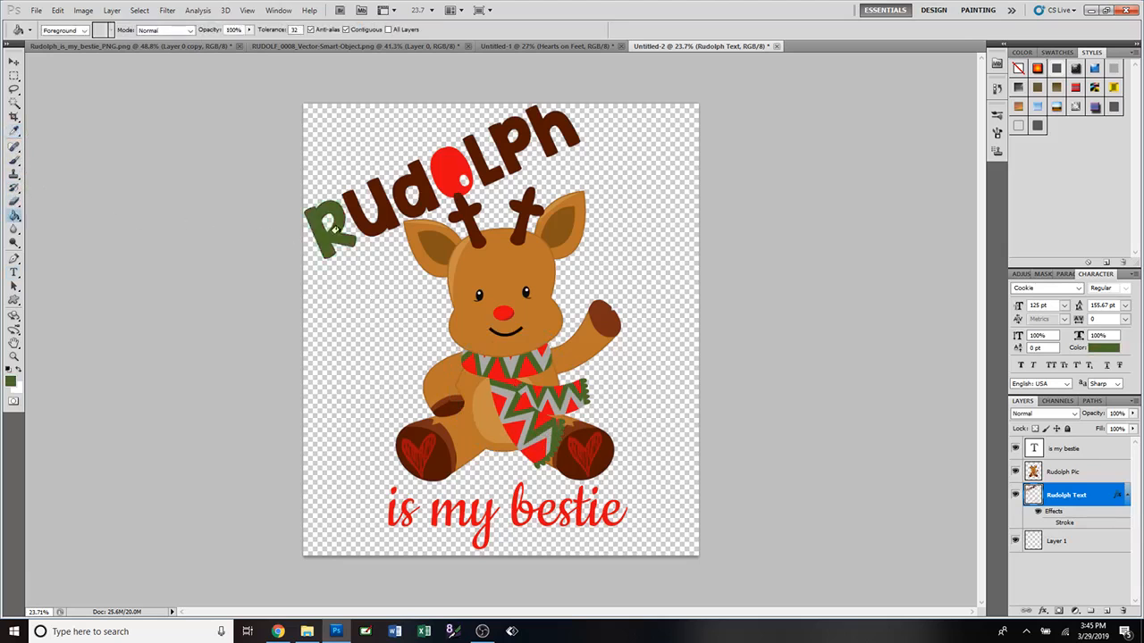
{"action": "left_click", "coordinate": [366, 212]}
{"action": "left_click", "coordinate": [400, 207]}
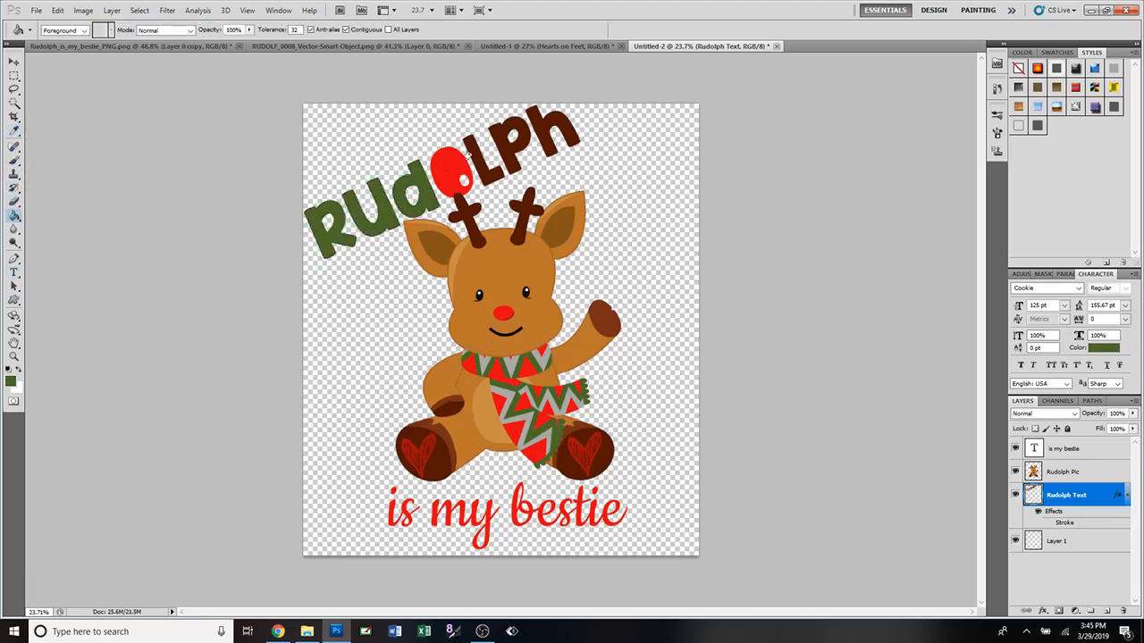
{"action": "left_click", "coordinate": [491, 154]}
{"action": "left_click", "coordinate": [514, 138]}
{"action": "left_click", "coordinate": [542, 128]}
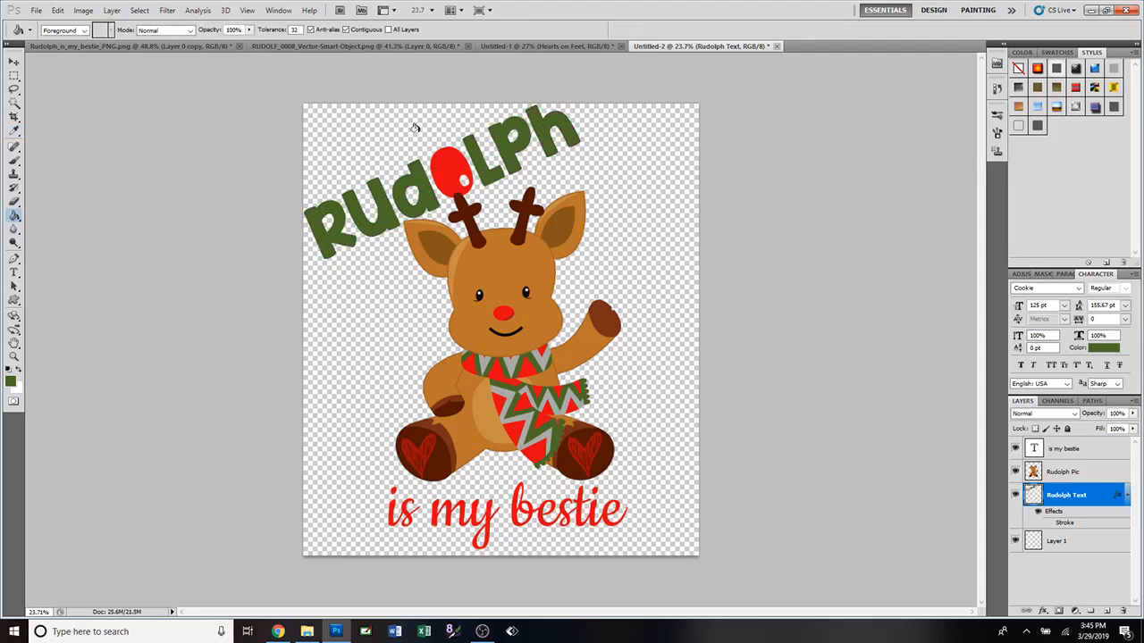
{"action": "left_click", "coordinate": [15, 61]}
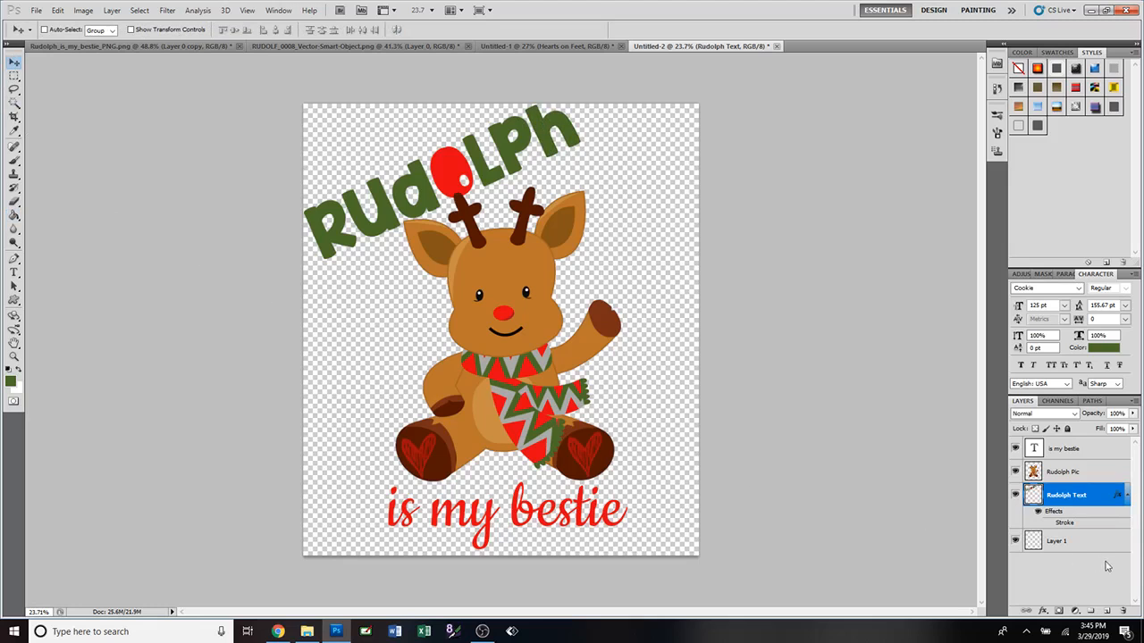
Recolour the "is my bestie" text layer with the green sampled from the "Rudolph" lettering.
{"action": "left_click", "coordinate": [1034, 449]}
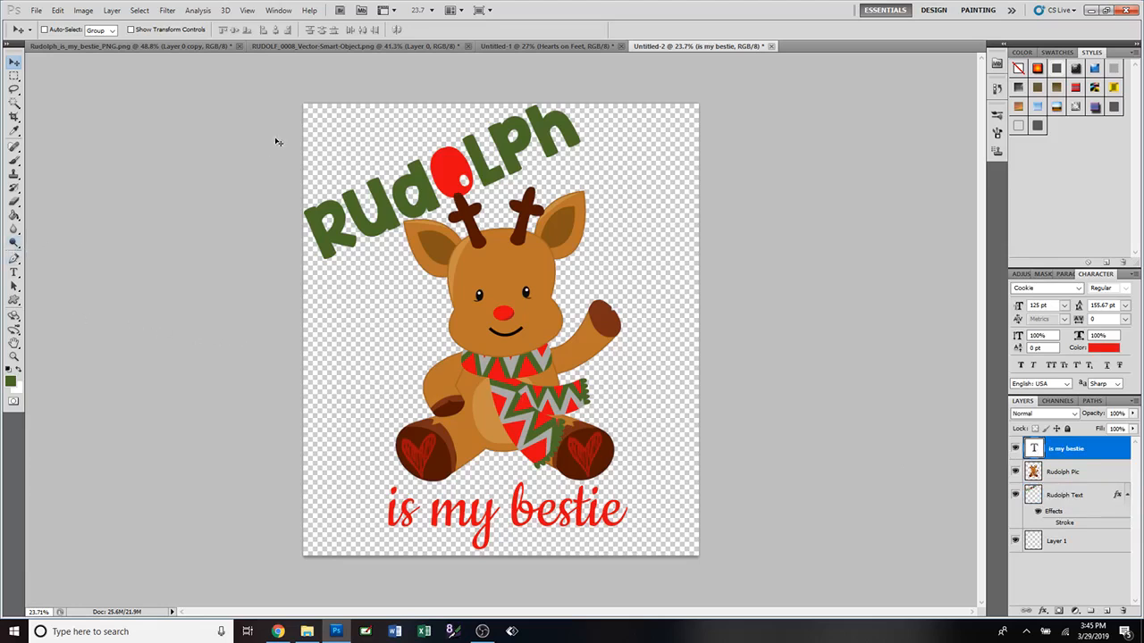
{"action": "left_click", "coordinate": [14, 272]}
{"action": "left_click", "coordinate": [386, 30]}
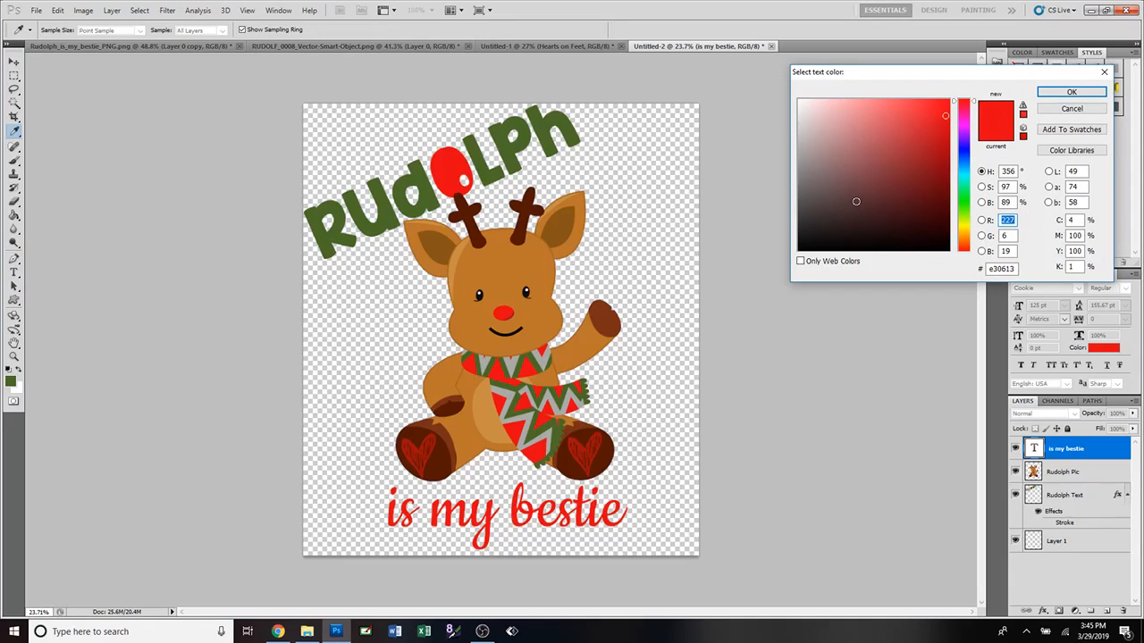
{"action": "left_click", "coordinate": [1044, 112]}
{"action": "left_click", "coordinate": [394, 33]}
{"action": "left_click", "coordinate": [417, 216]}
{"action": "left_click", "coordinate": [1044, 94]}
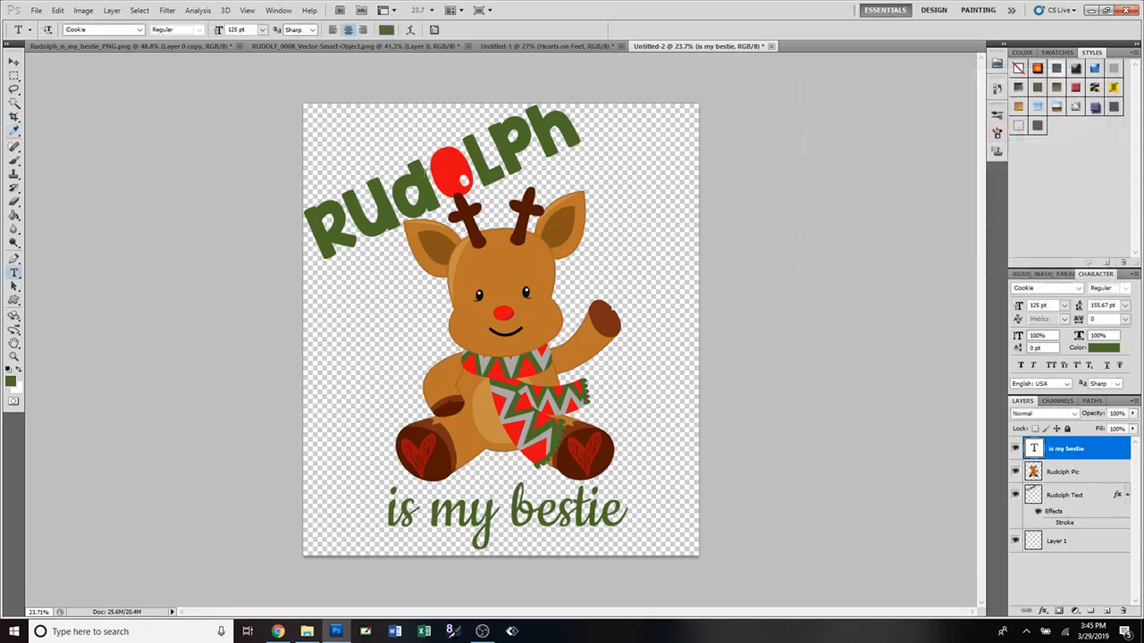
{"action": "left_click", "coordinate": [13, 62]}
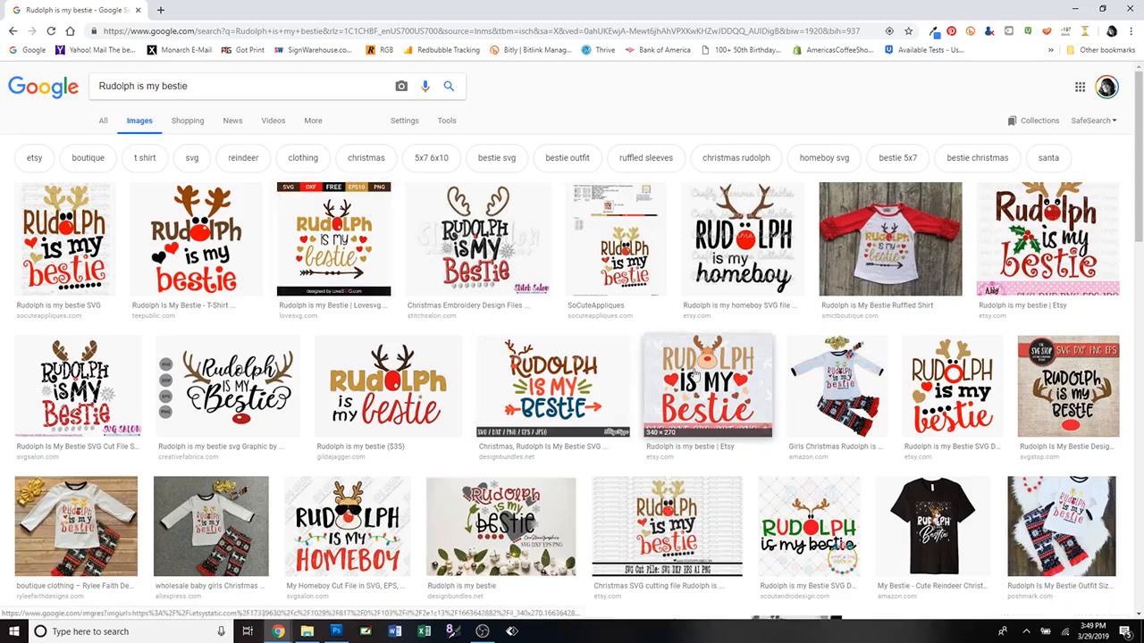
Examine the Google Images results for "Rudolph is my bestie" to see how existing designs arrange and colour the phrase.
{"action": "scroll", "coordinate": [769, 415], "scroll_direction": "down", "scroll_amount": 3}
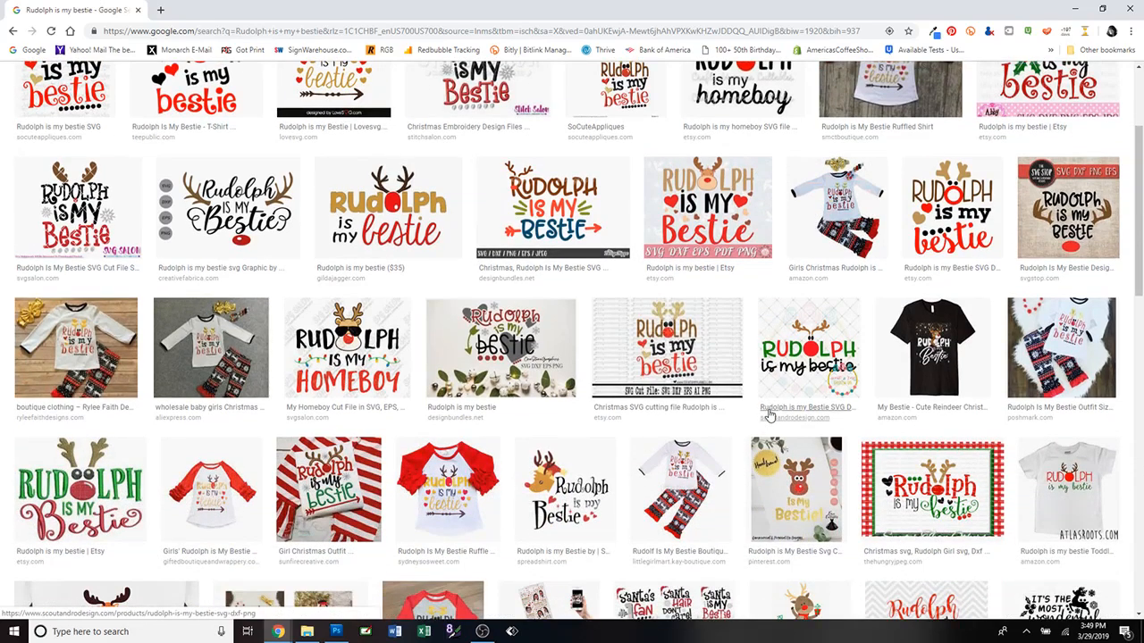
{"action": "scroll", "coordinate": [769, 415], "scroll_direction": "down", "scroll_amount": 4}
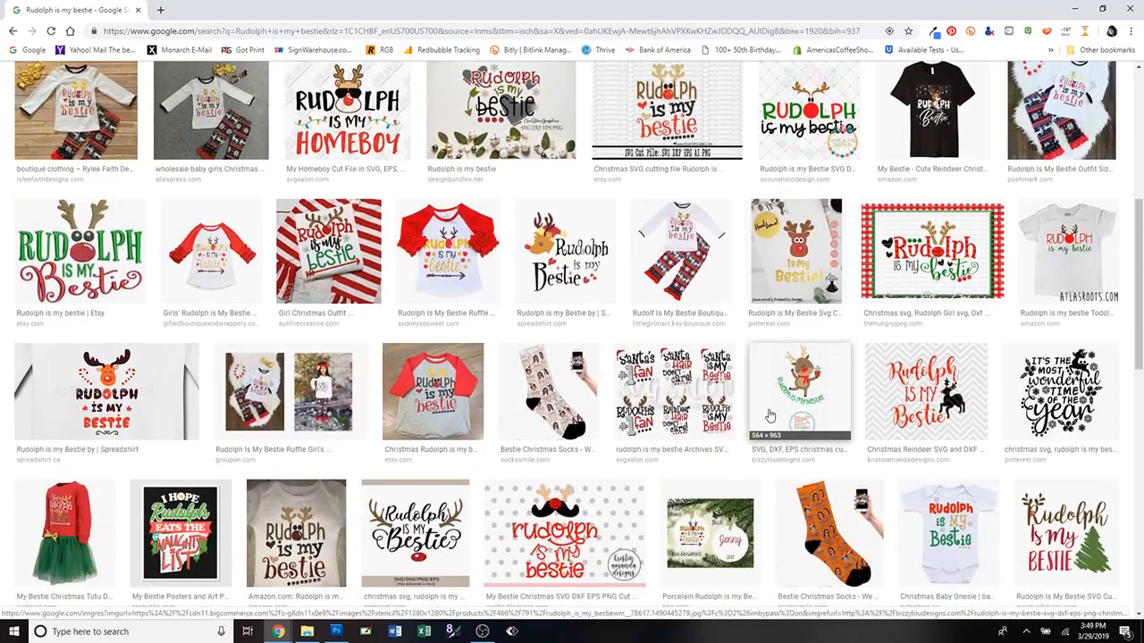
{"action": "scroll", "coordinate": [768, 415], "scroll_direction": "down", "scroll_amount": 2}
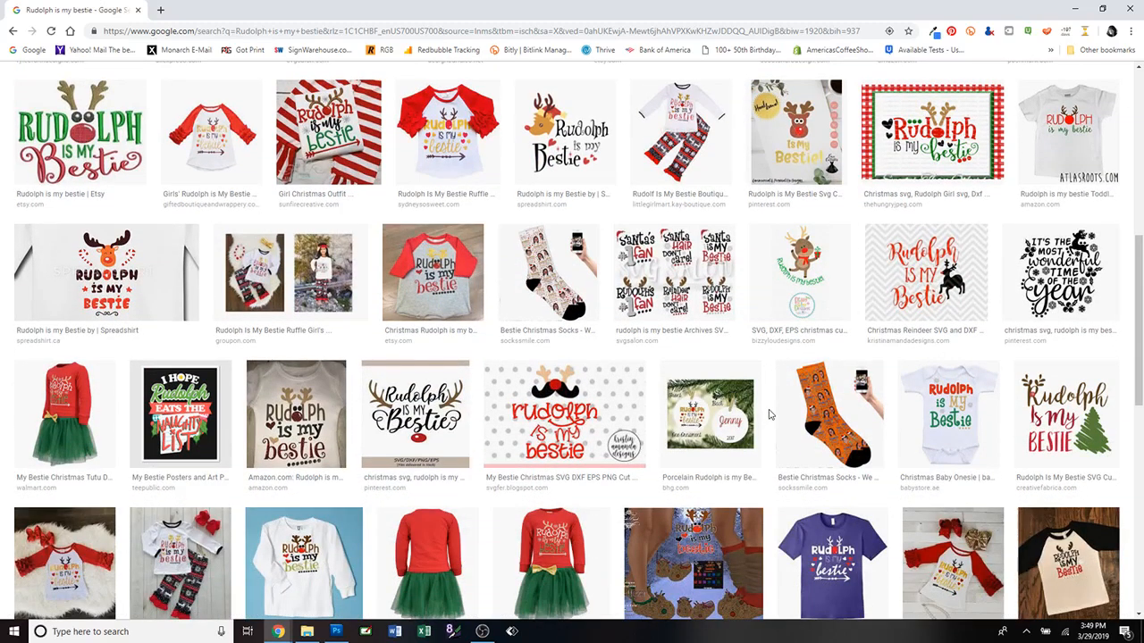
{"action": "scroll", "coordinate": [768, 416], "scroll_direction": "down", "scroll_amount": 3}
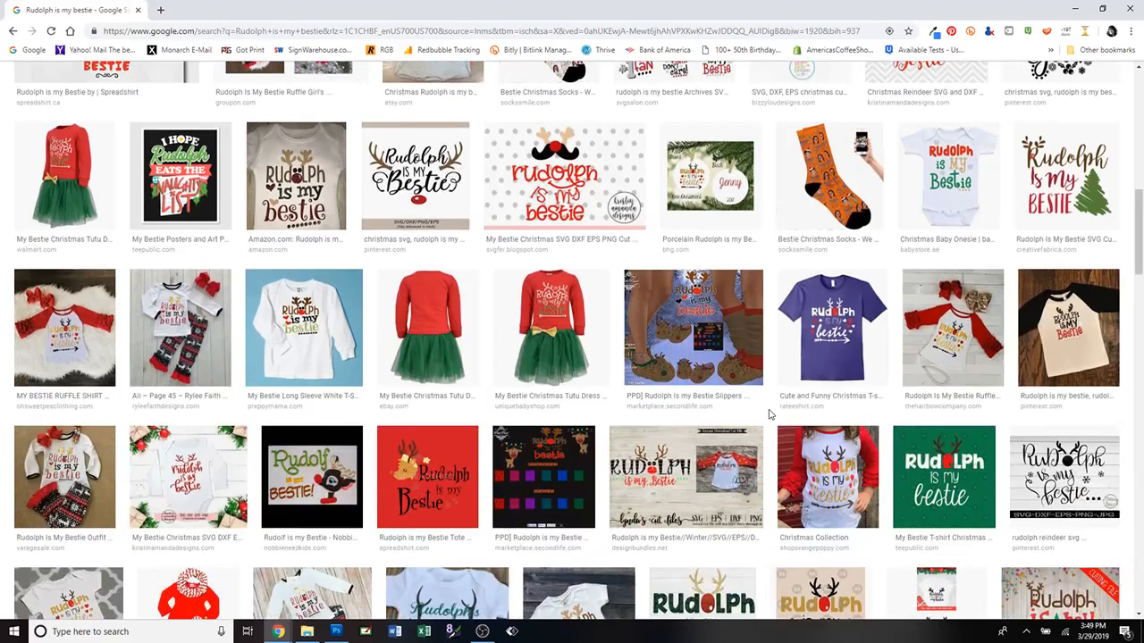
{"action": "scroll", "coordinate": [769, 416], "scroll_direction": "down", "scroll_amount": 1}
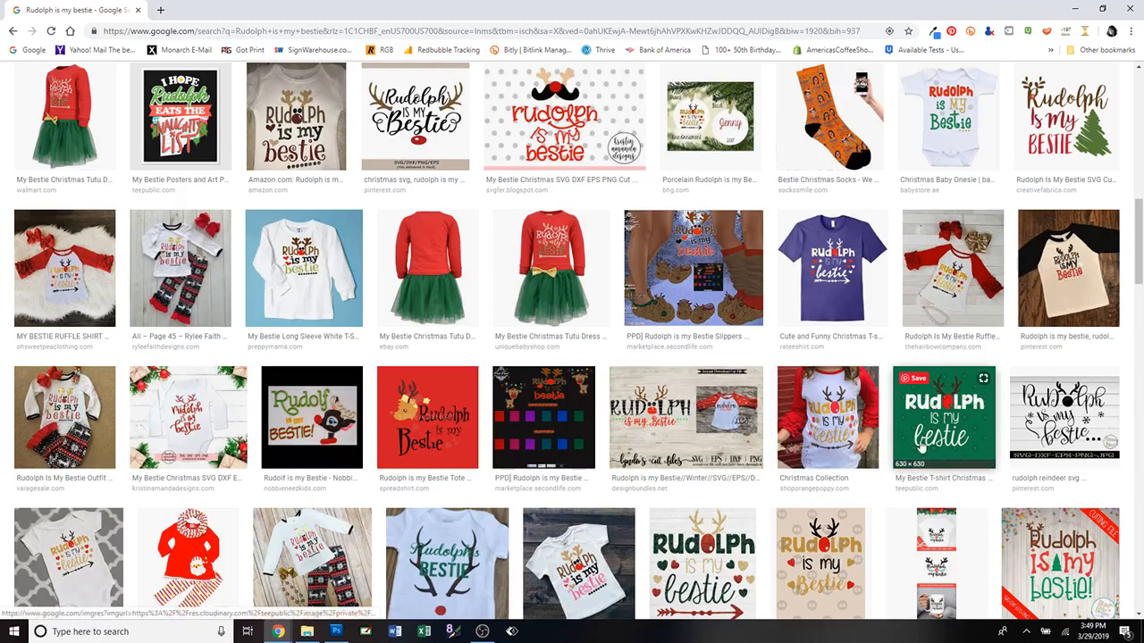
{"action": "scroll", "coordinate": [808, 444], "scroll_direction": "down", "scroll_amount": 2}
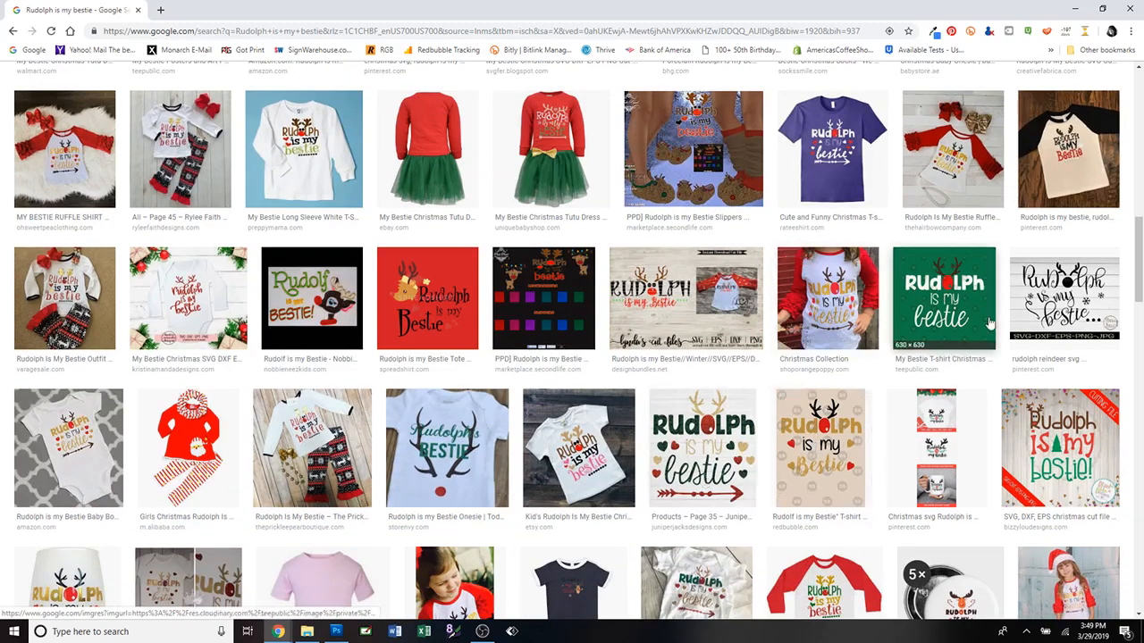
{"action": "scroll", "coordinate": [793, 473], "scroll_direction": "down", "scroll_amount": 1}
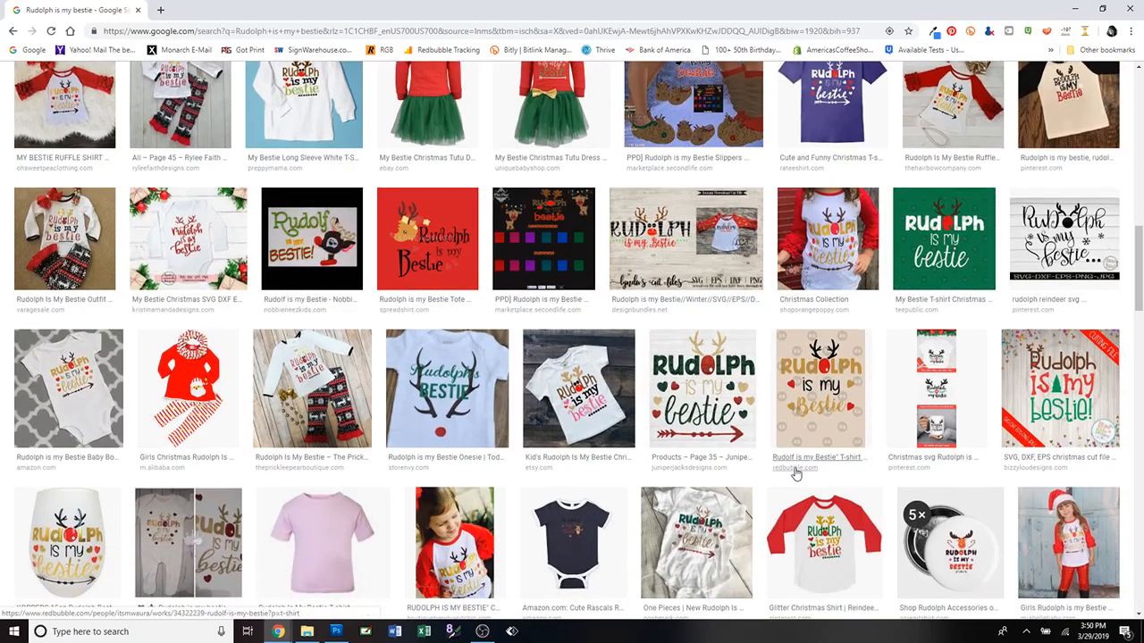
{"action": "scroll", "coordinate": [796, 474], "scroll_direction": "up", "scroll_amount": 5}
{"action": "scroll", "coordinate": [795, 475], "scroll_direction": "up", "scroll_amount": 4}
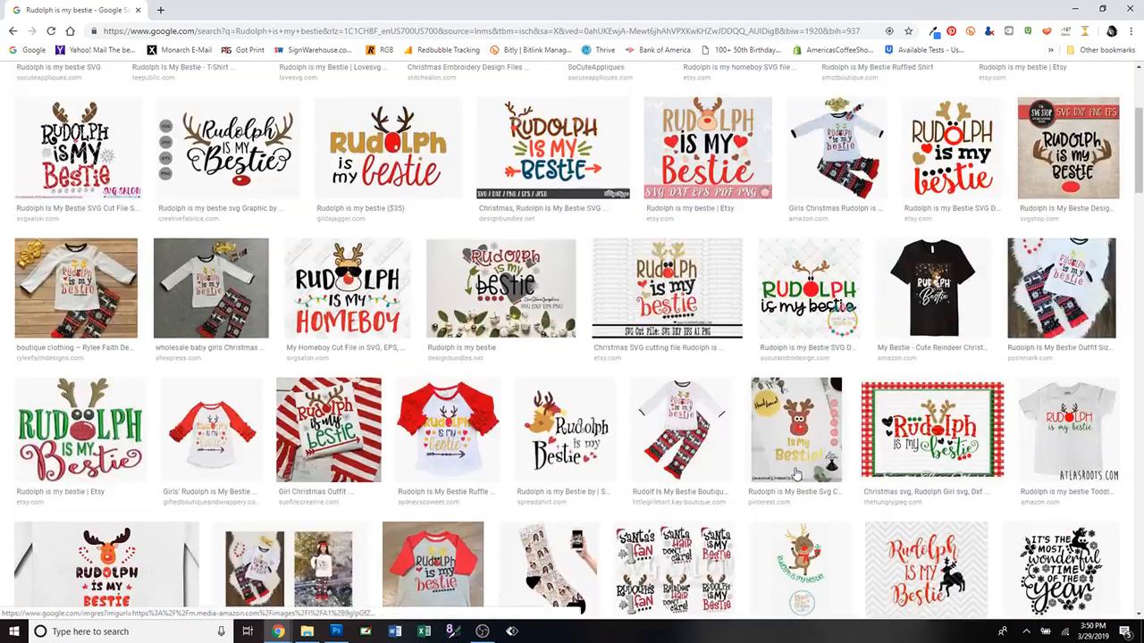
{"action": "scroll", "coordinate": [795, 473], "scroll_direction": "up", "scroll_amount": 3}
{"action": "scroll", "coordinate": [795, 474], "scroll_direction": "down", "scroll_amount": 1}
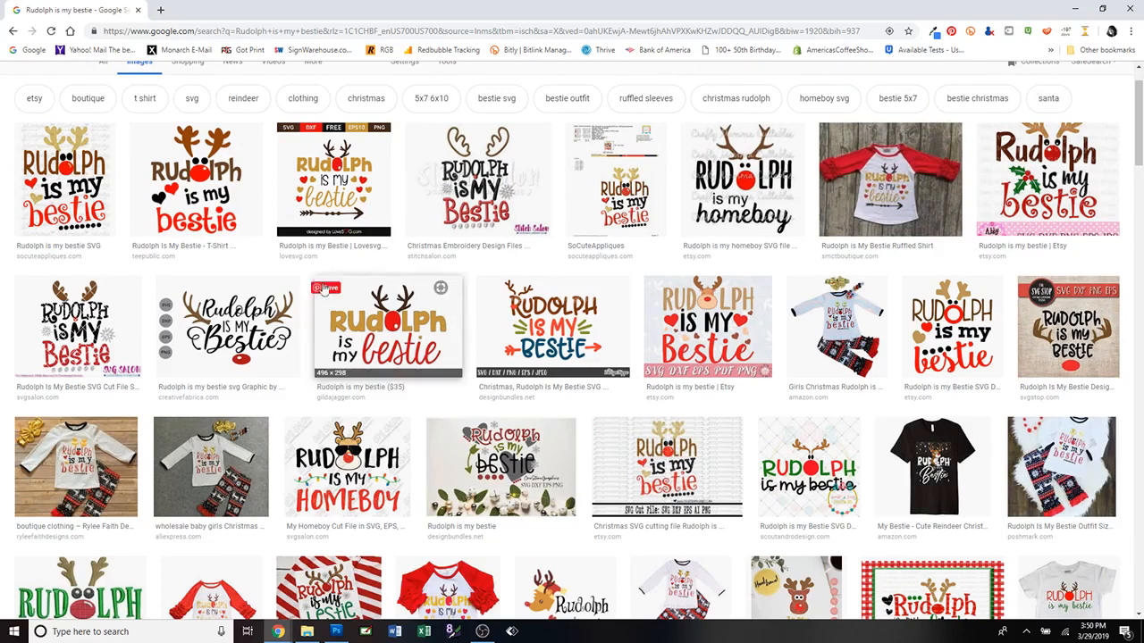
Examine the TeePublic T-shirt design with brown antlers and hearts in the image preview, close it and return to Photoshop.
{"action": "left_click", "coordinate": [207, 192]}
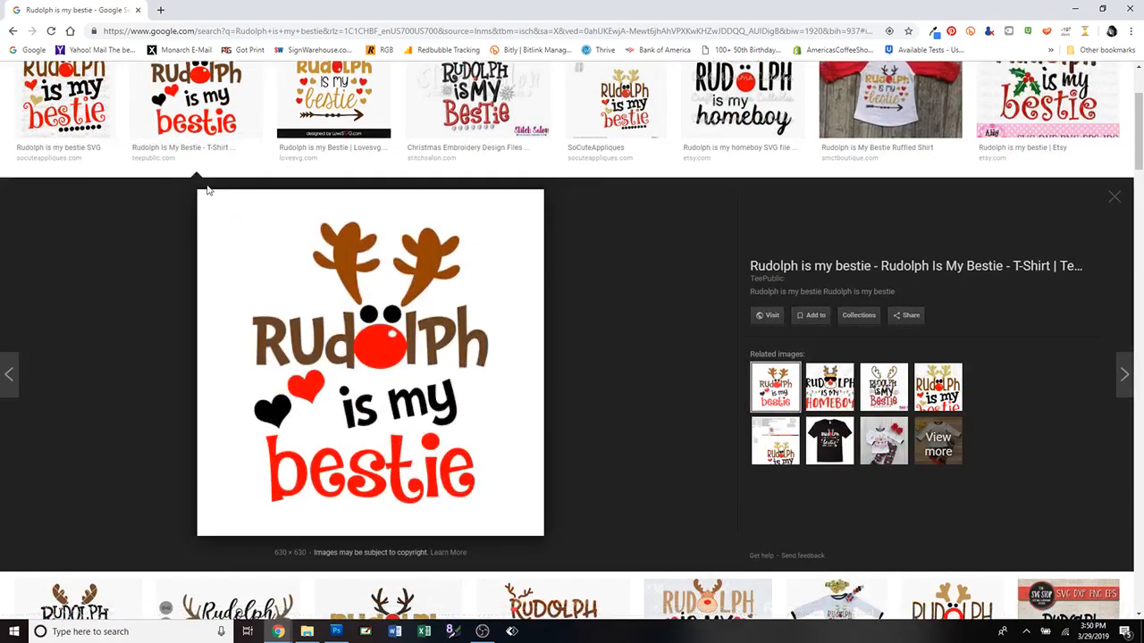
{"action": "left_click", "coordinate": [1114, 198]}
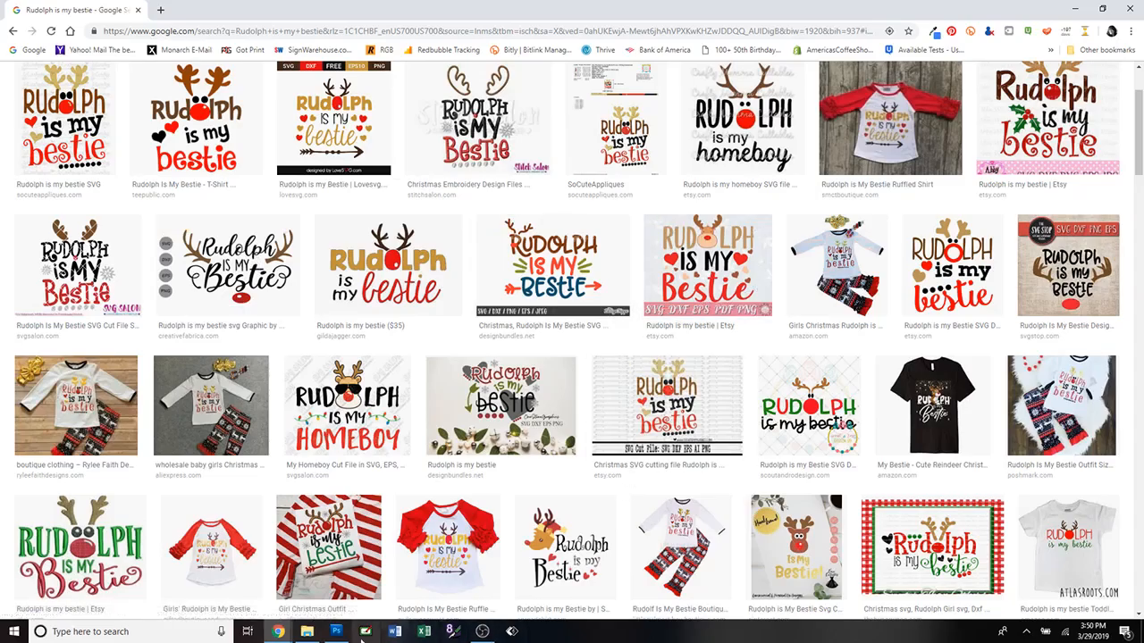
{"action": "left_click", "coordinate": [336, 632]}
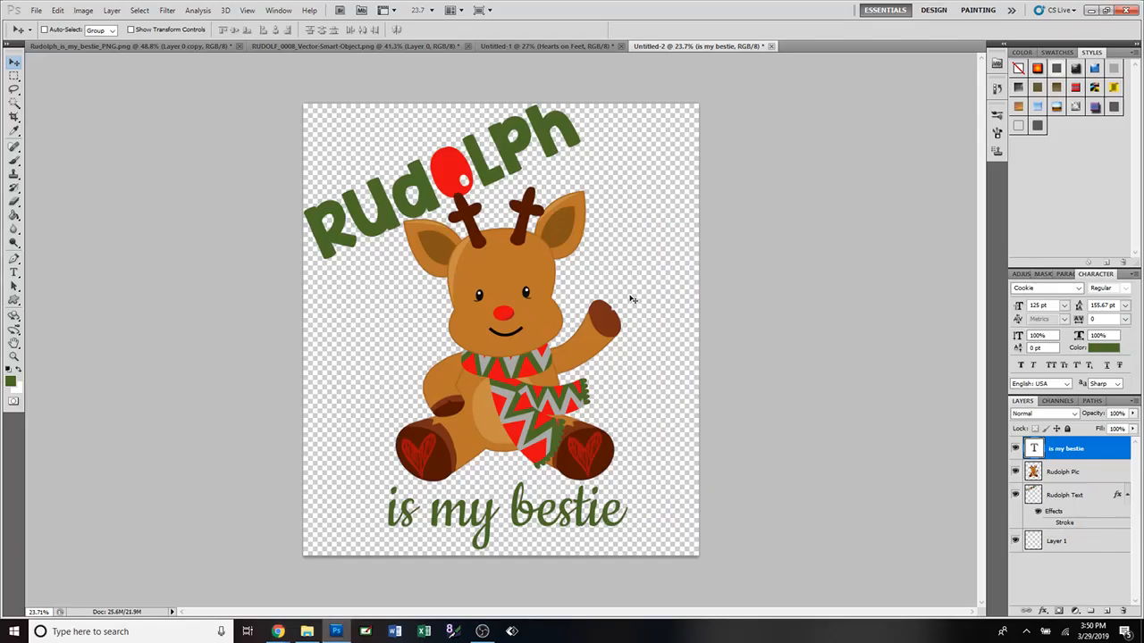